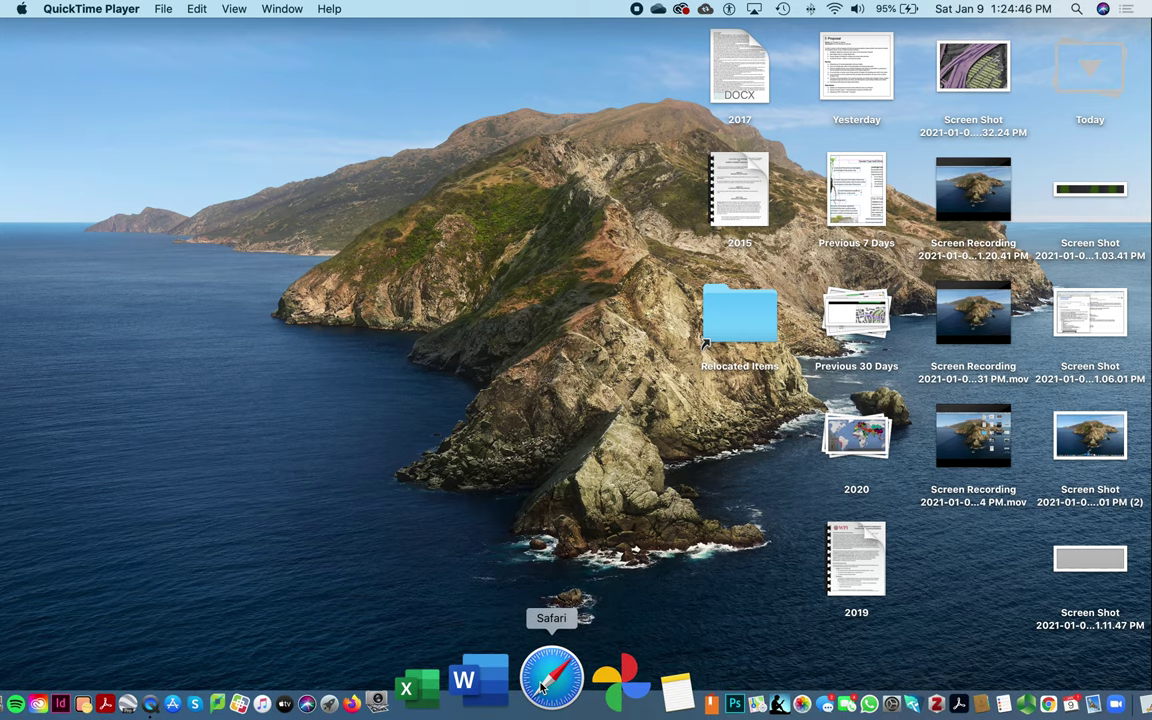
Step: Launch Safari from the Dock so it loads the Brightspace home page
{"action": "left_click", "coordinate": [540, 688]}
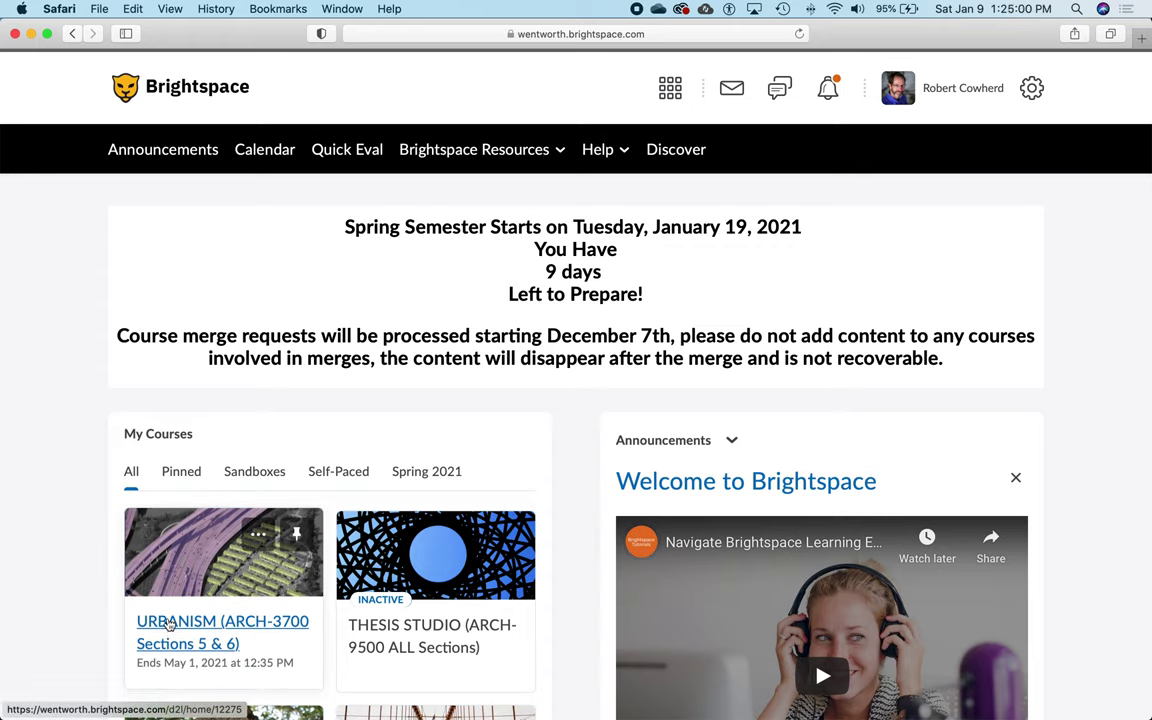
Step: Open the URBANISM (ARCH-3700 Sections 5 & 6) course and scroll to its module folders
{"action": "left_click", "coordinate": [169, 624]}
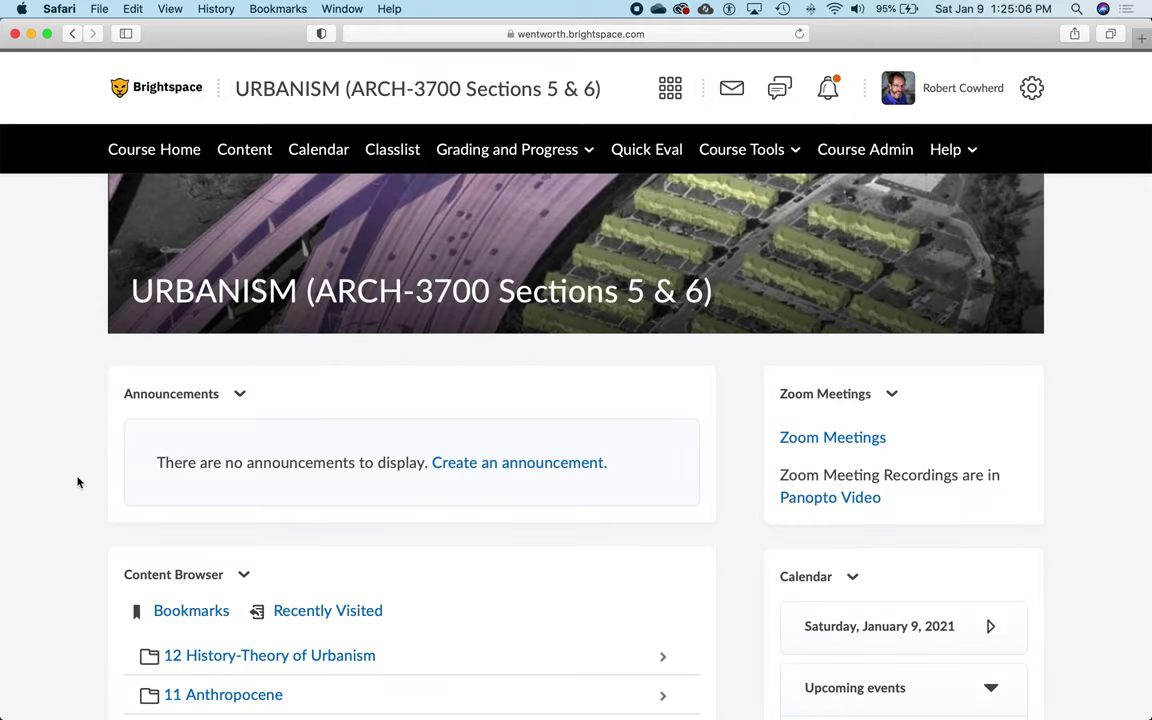
{"action": "scroll", "coordinate": [77, 483], "scroll_direction": "down", "scroll_amount": 3}
{"action": "scroll", "coordinate": [77, 483], "scroll_direction": "up", "scroll_amount": 3}
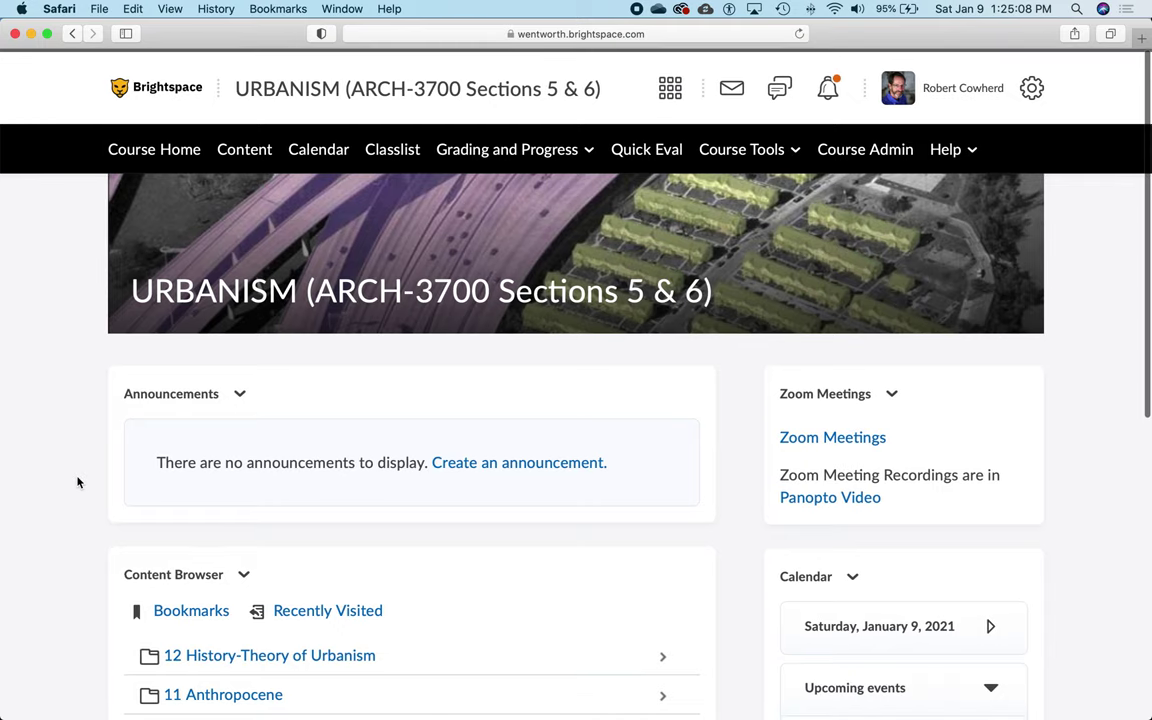
{"action": "scroll", "coordinate": [77, 483], "scroll_direction": "down", "scroll_amount": 5}
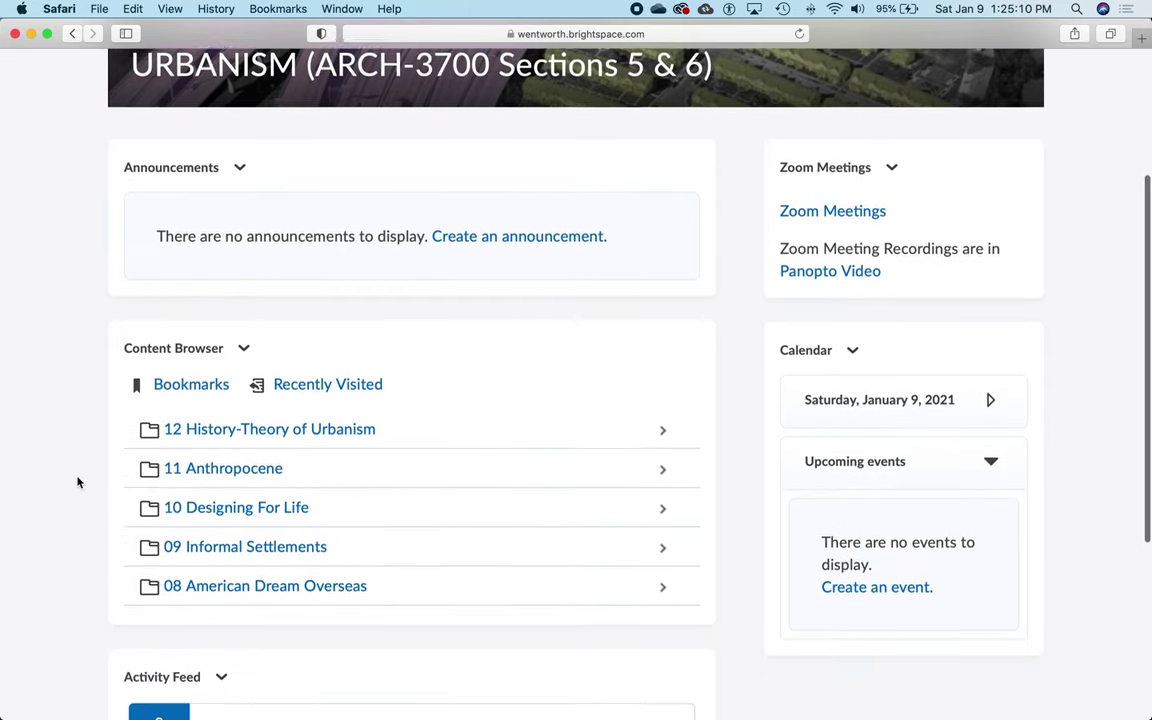
{"action": "scroll", "coordinate": [77, 483], "scroll_direction": "down", "scroll_amount": 2}
{"action": "scroll", "coordinate": [77, 483], "scroll_direction": "up", "scroll_amount": 1}
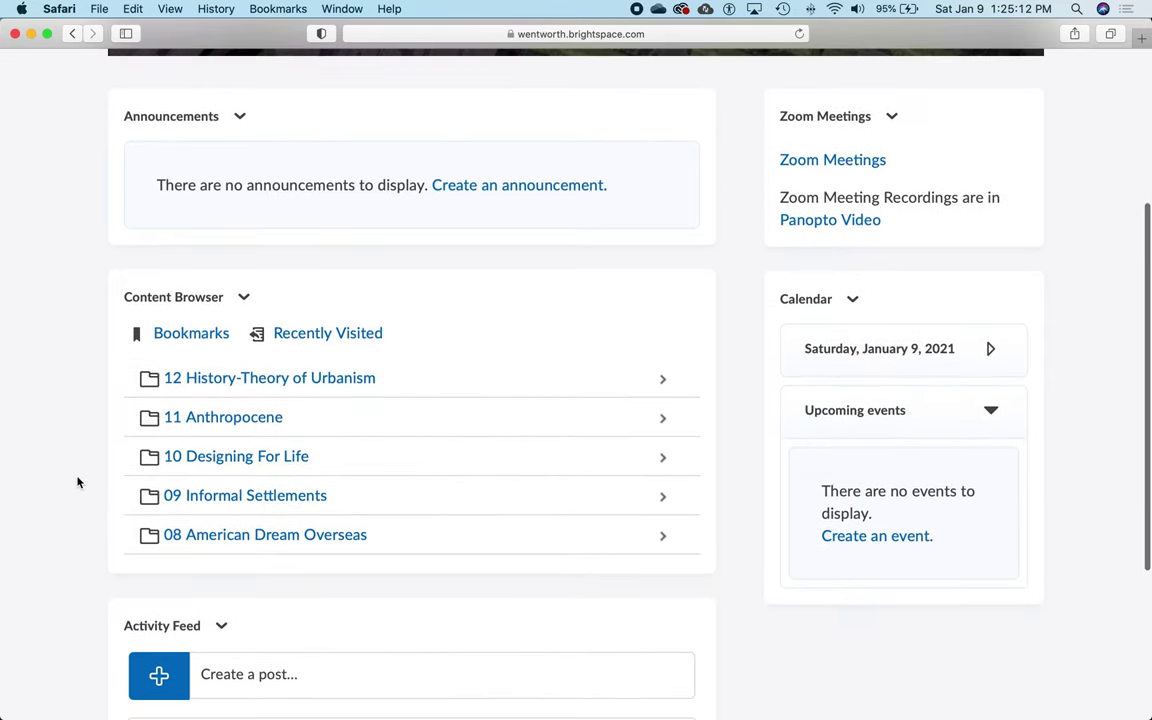
{"action": "scroll", "coordinate": [77, 483], "scroll_direction": "down", "scroll_amount": 1}
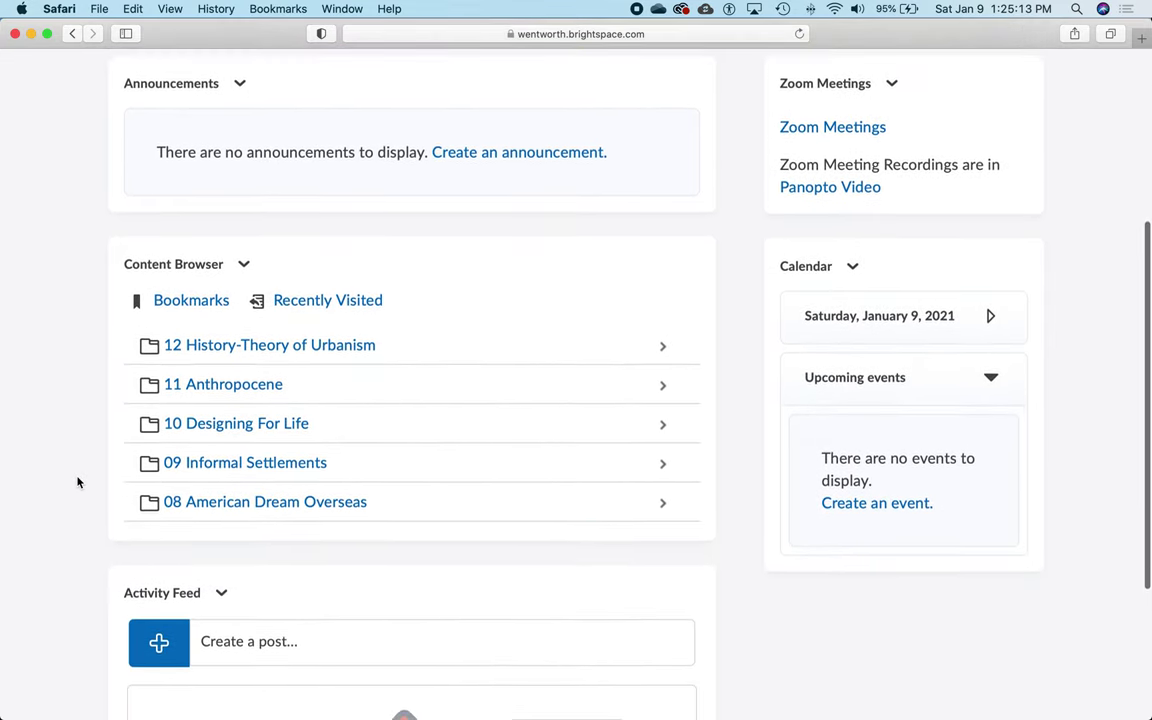
Step: Play the 10 Lecture-Reflexive City.City20 video inside the 10 Designing For Life folder
{"action": "left_click", "coordinate": [236, 430]}
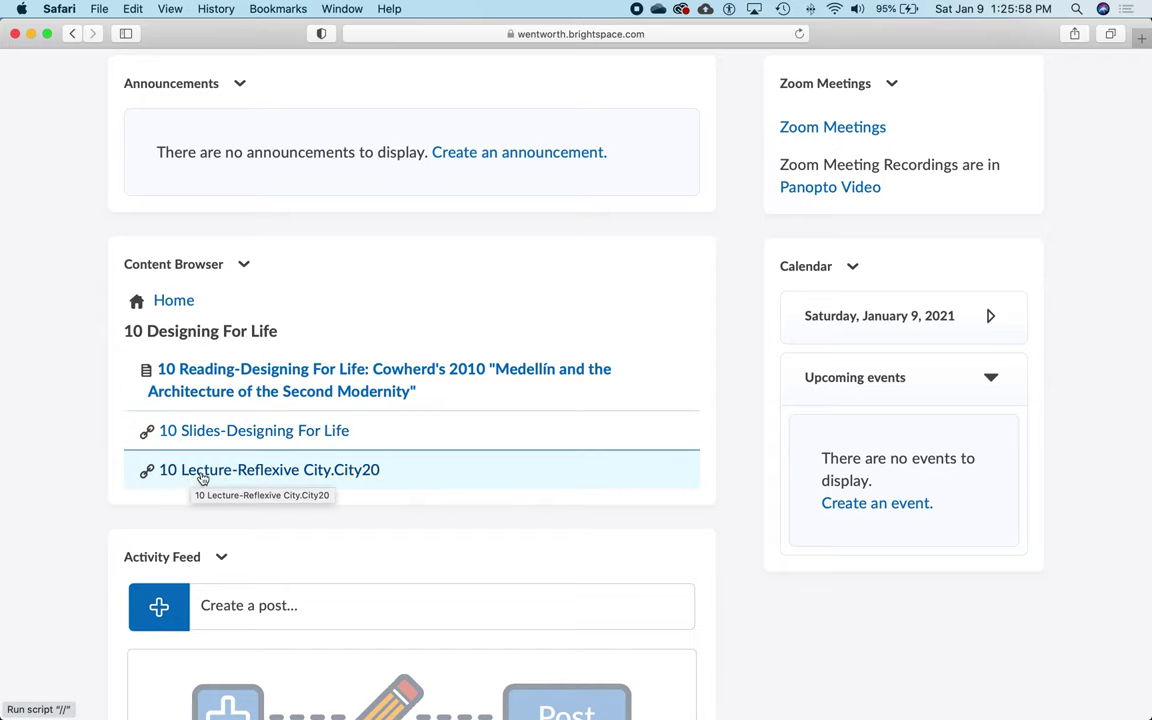
{"action": "left_click", "coordinate": [201, 476]}
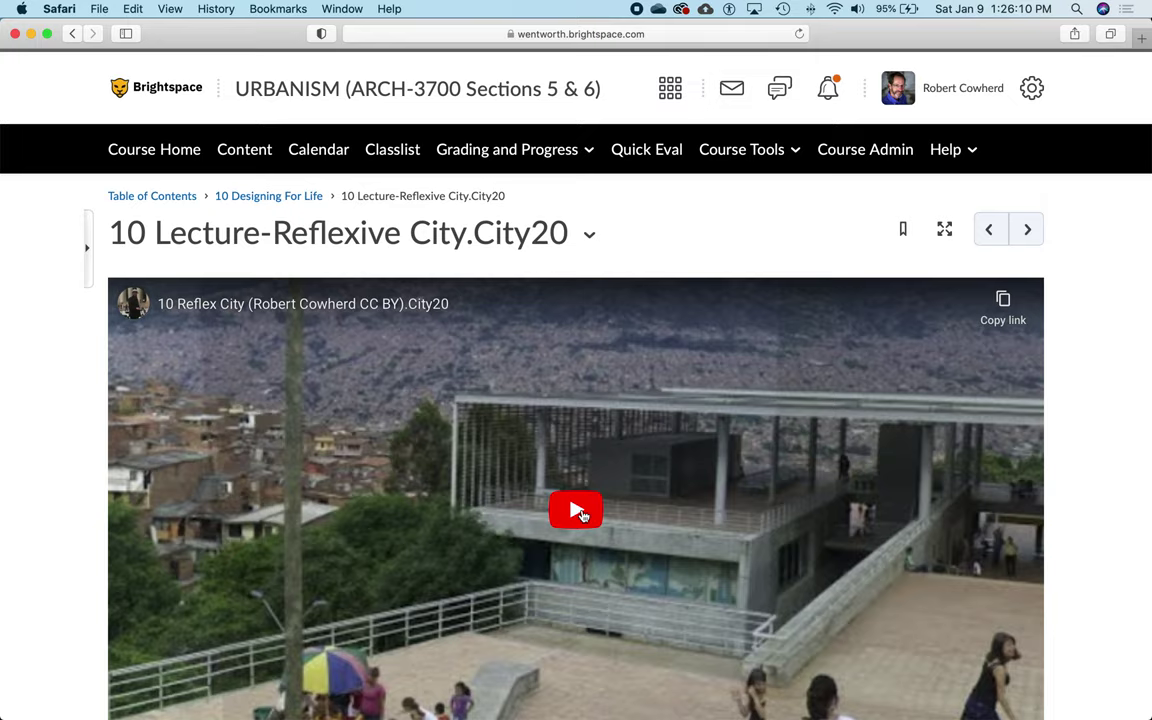
{"action": "left_click", "coordinate": [580, 514]}
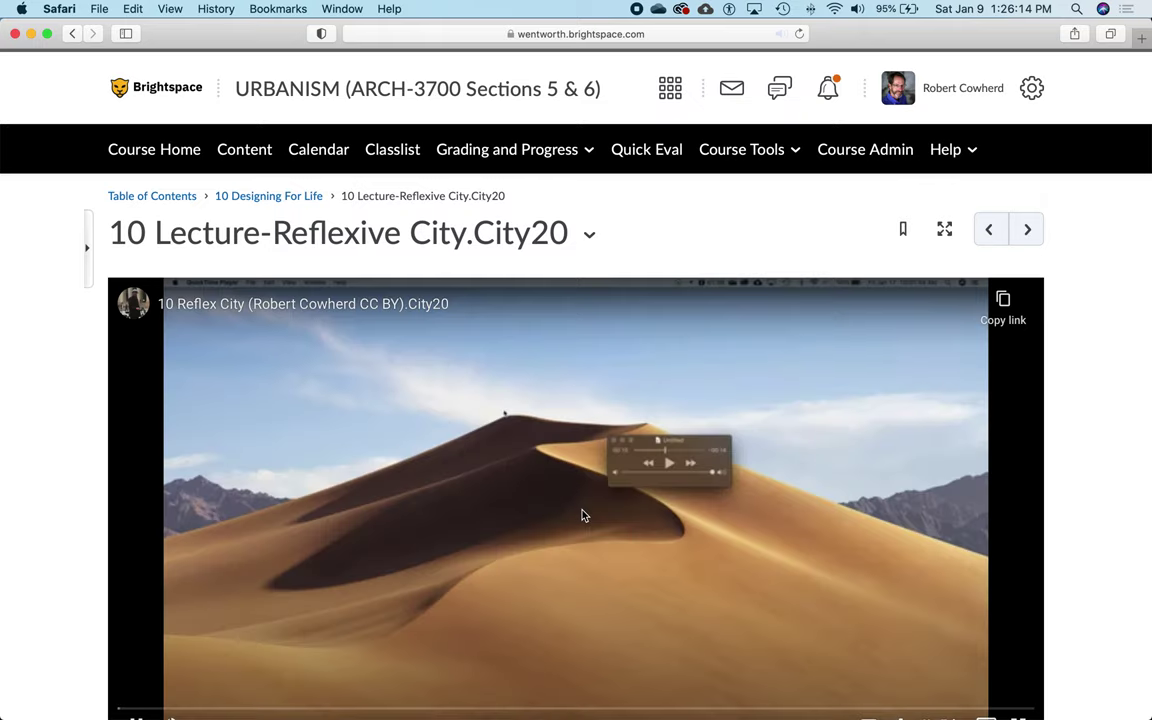
Step: Seek the lecture video to about 47:19 and pause it at 47:23
{"action": "scroll", "coordinate": [584, 515], "scroll_direction": "down", "scroll_amount": 3}
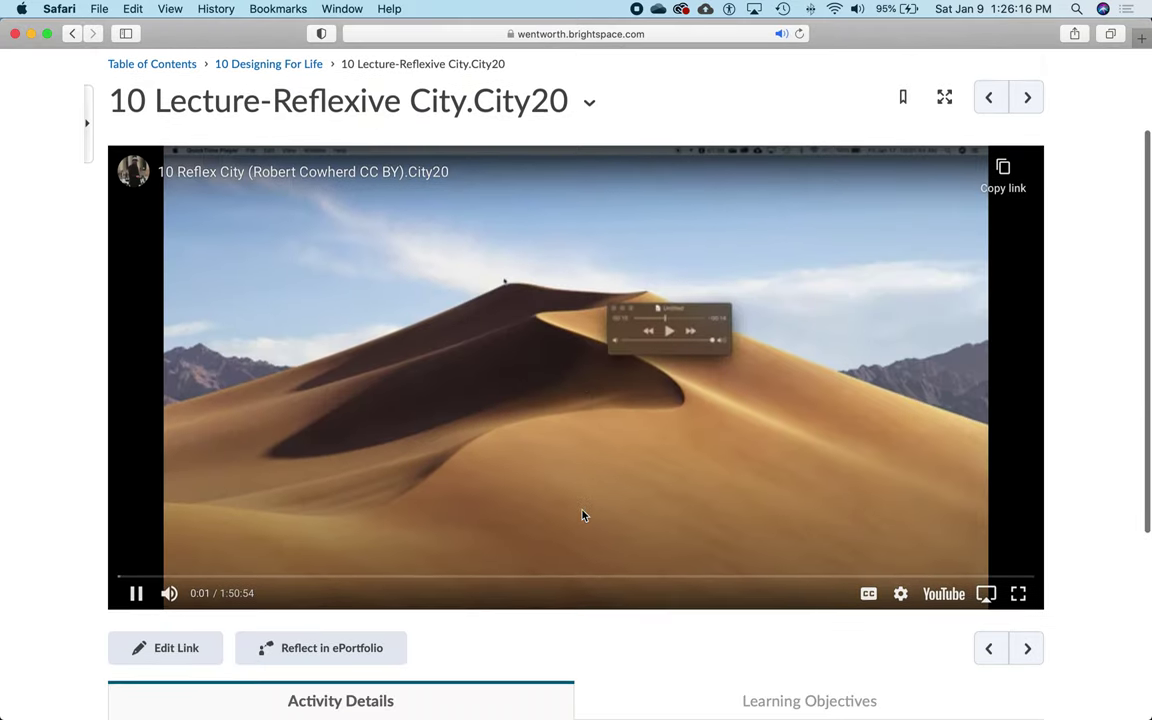
{"action": "left_click", "coordinate": [510, 578]}
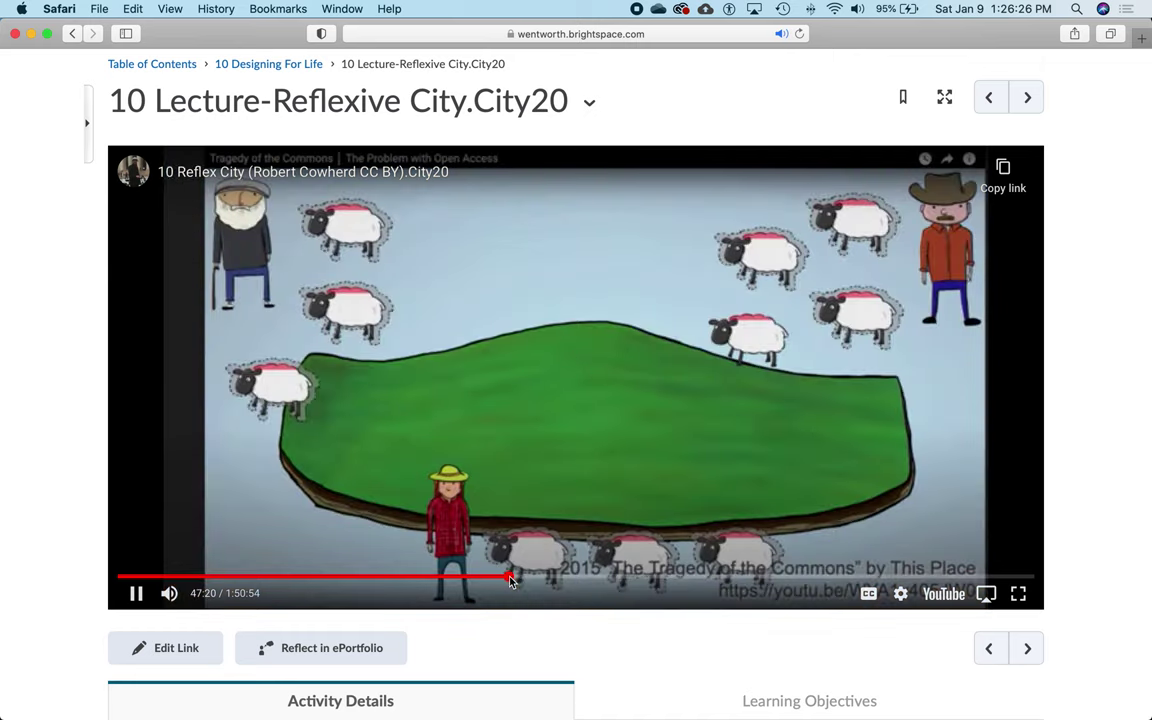
{"action": "left_click", "coordinate": [136, 594]}
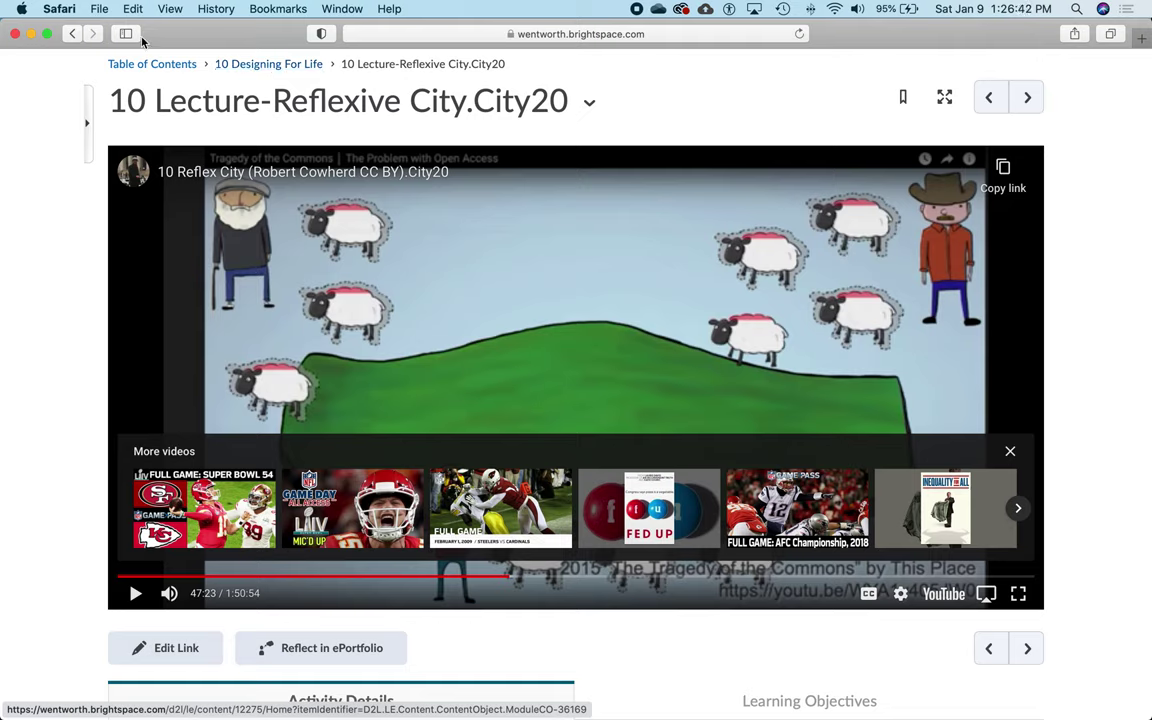
Step: Return to the course home and open the 10 Designing For Life.City21 slide deck
{"action": "left_click", "coordinate": [73, 36]}
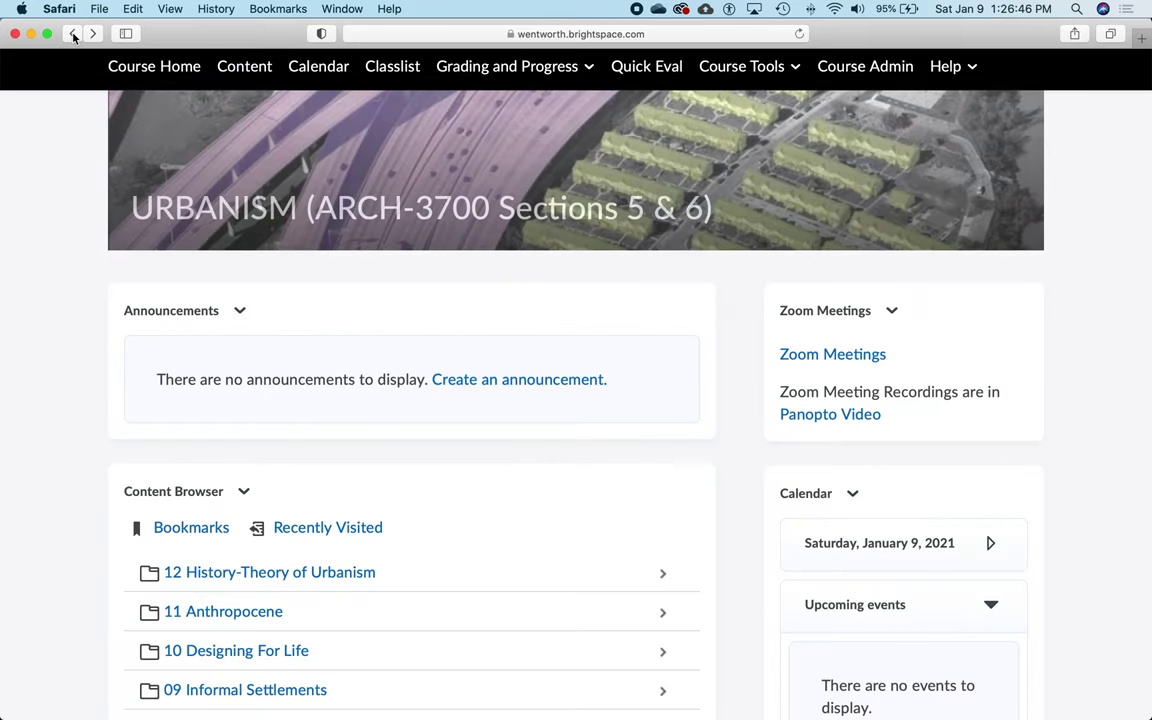
{"action": "scroll", "coordinate": [550, 565], "scroll_direction": "down", "scroll_amount": 3}
{"action": "scroll", "coordinate": [551, 563], "scroll_direction": "up", "scroll_amount": 2}
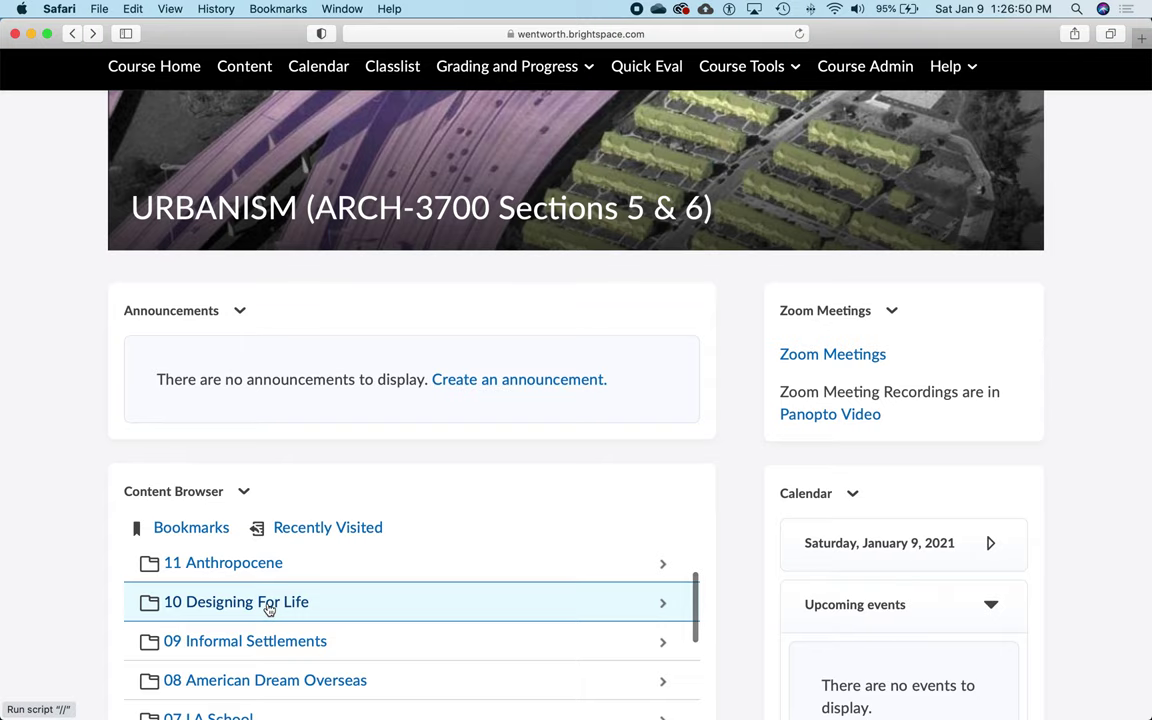
{"action": "left_click", "coordinate": [269, 610]}
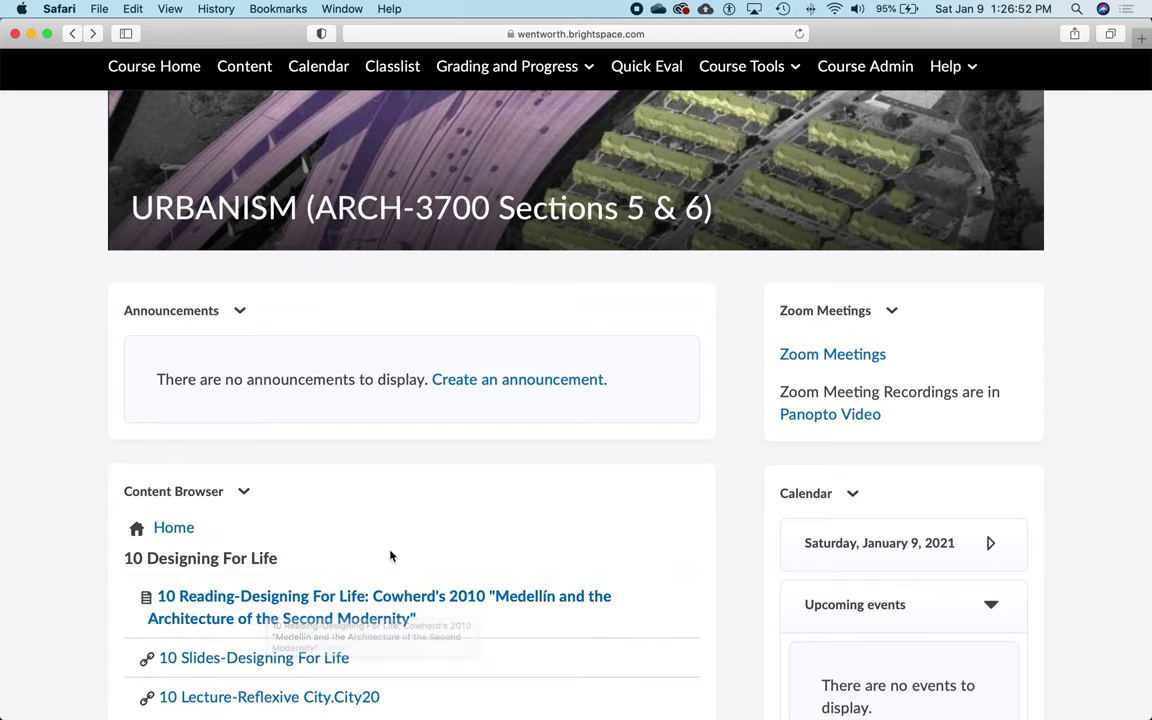
{"action": "scroll", "coordinate": [391, 556], "scroll_direction": "down", "scroll_amount": 4}
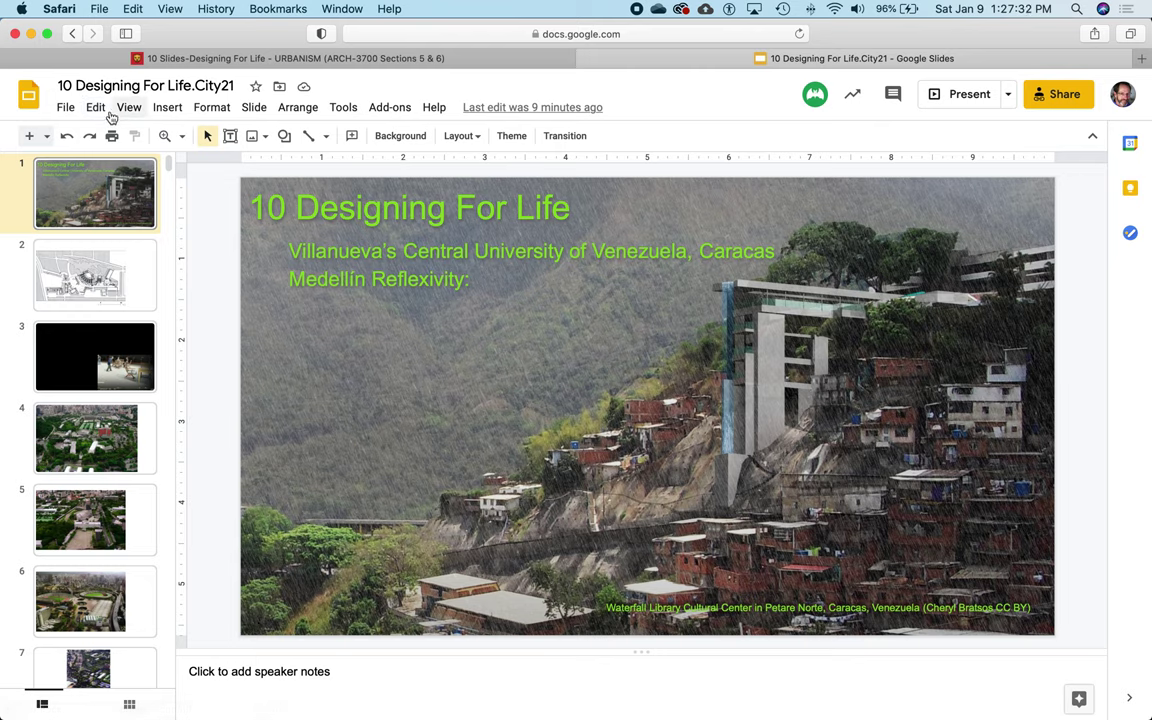
Step: Open the Google Slides File menu, closing the Safari menus opened by mistake
{"action": "left_click", "coordinate": [66, 109]}
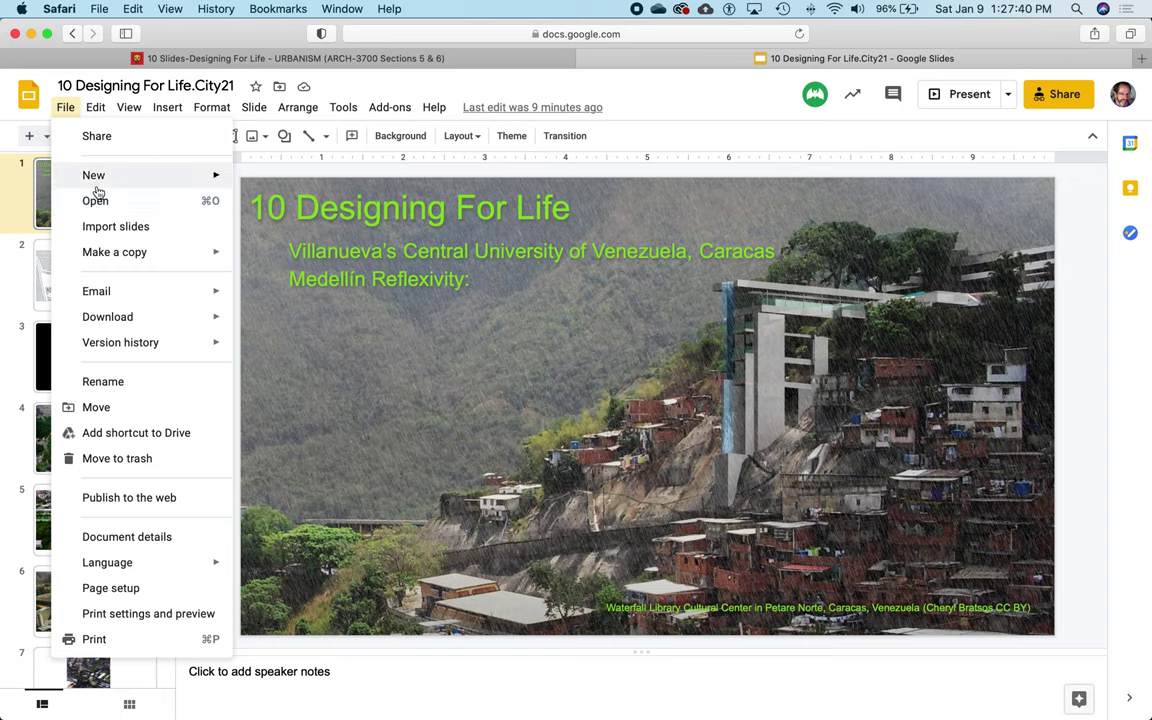
{"action": "left_click", "coordinate": [99, 9]}
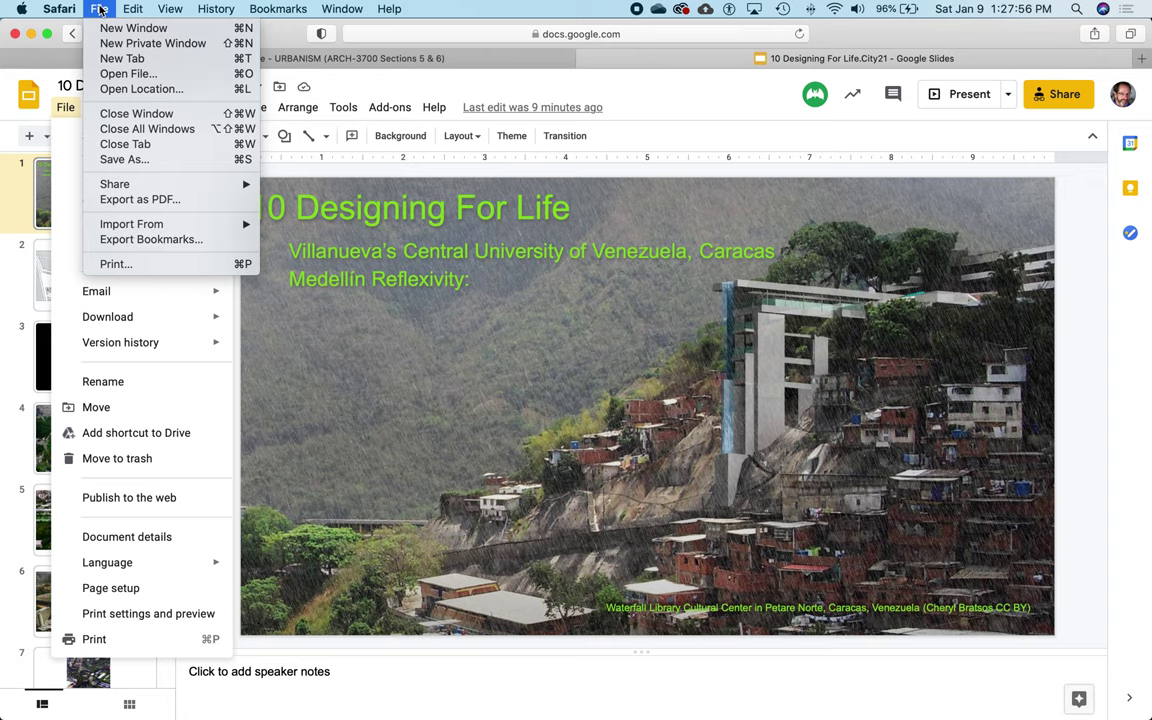
{"action": "mouse_move", "coordinate": [59, 9]}
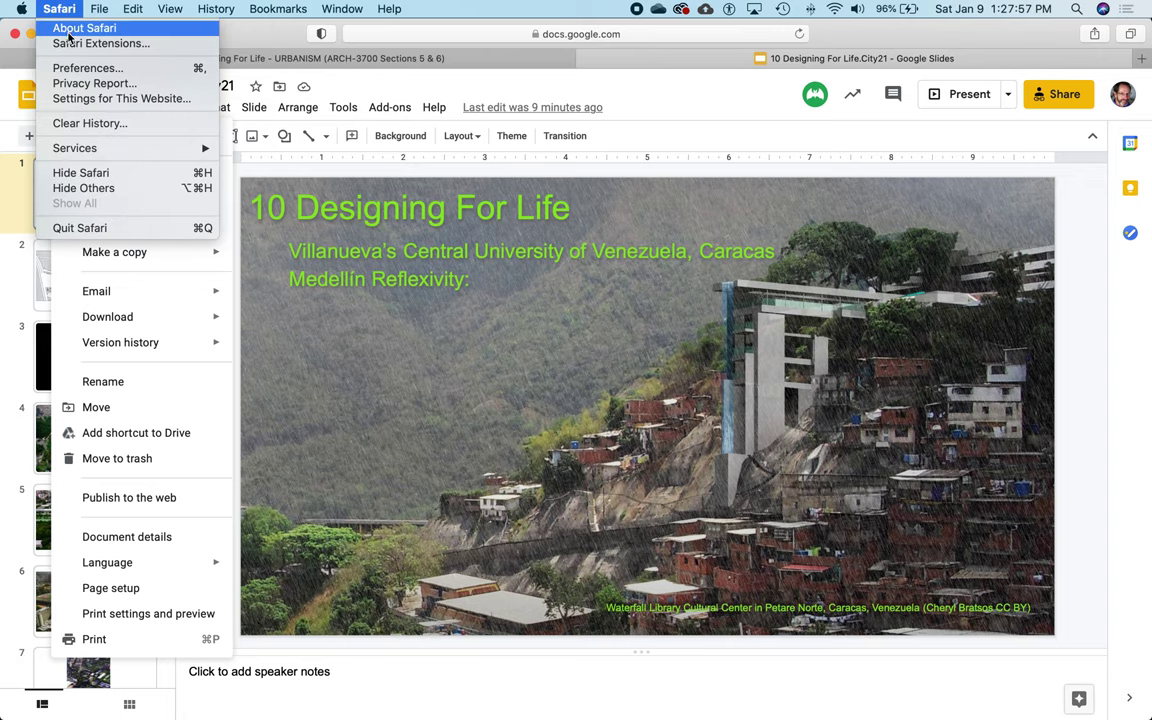
{"action": "left_click", "coordinate": [418, 350]}
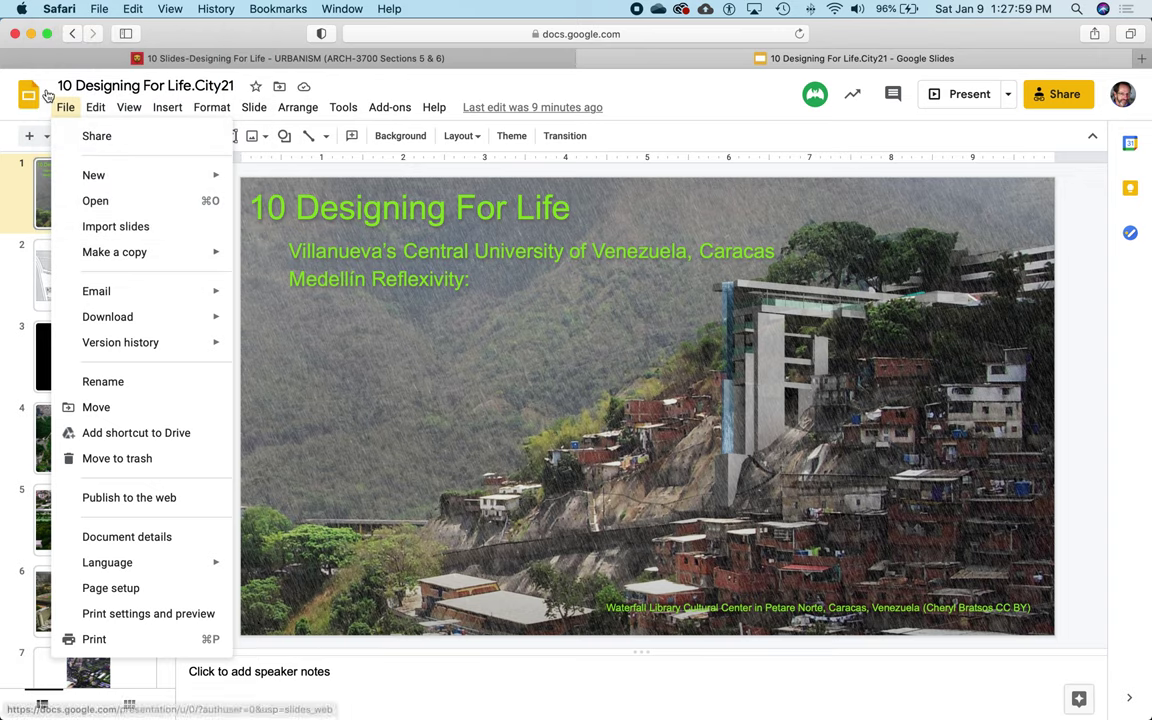
Step: Open File > Import slides and scroll through the Drive presentations listed
{"action": "left_click", "coordinate": [113, 228]}
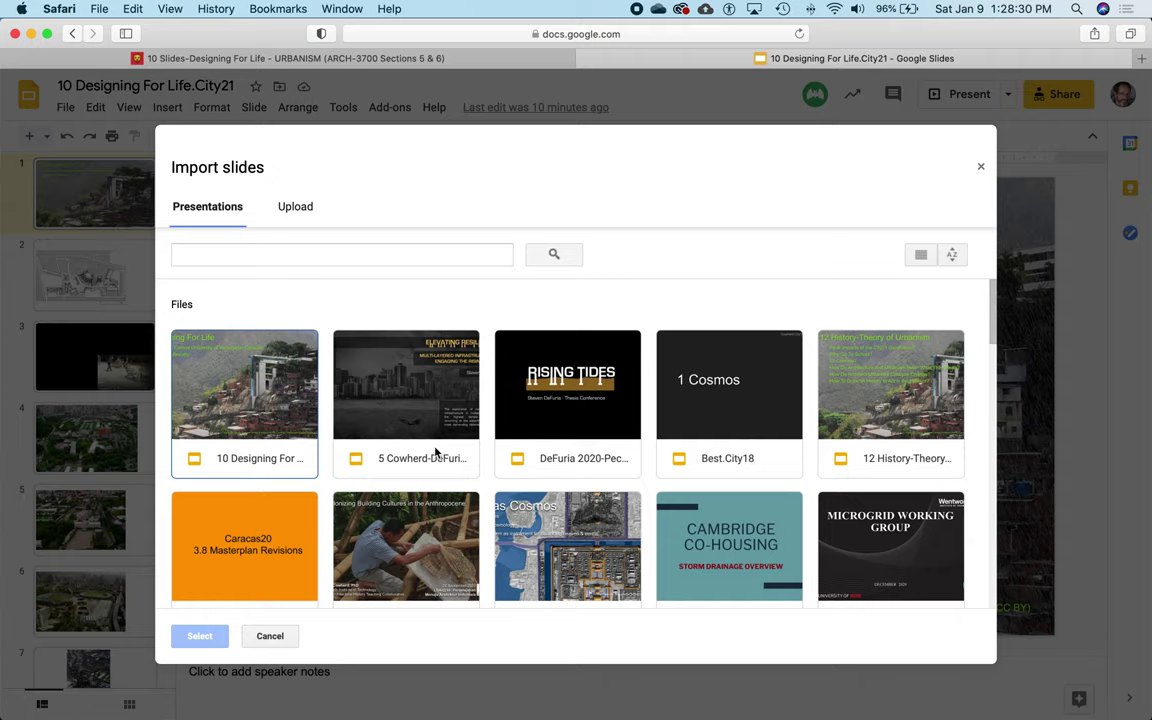
{"action": "scroll", "coordinate": [436, 453], "scroll_direction": "down", "scroll_amount": 3}
{"action": "scroll", "coordinate": [436, 453], "scroll_direction": "down", "scroll_amount": 3}
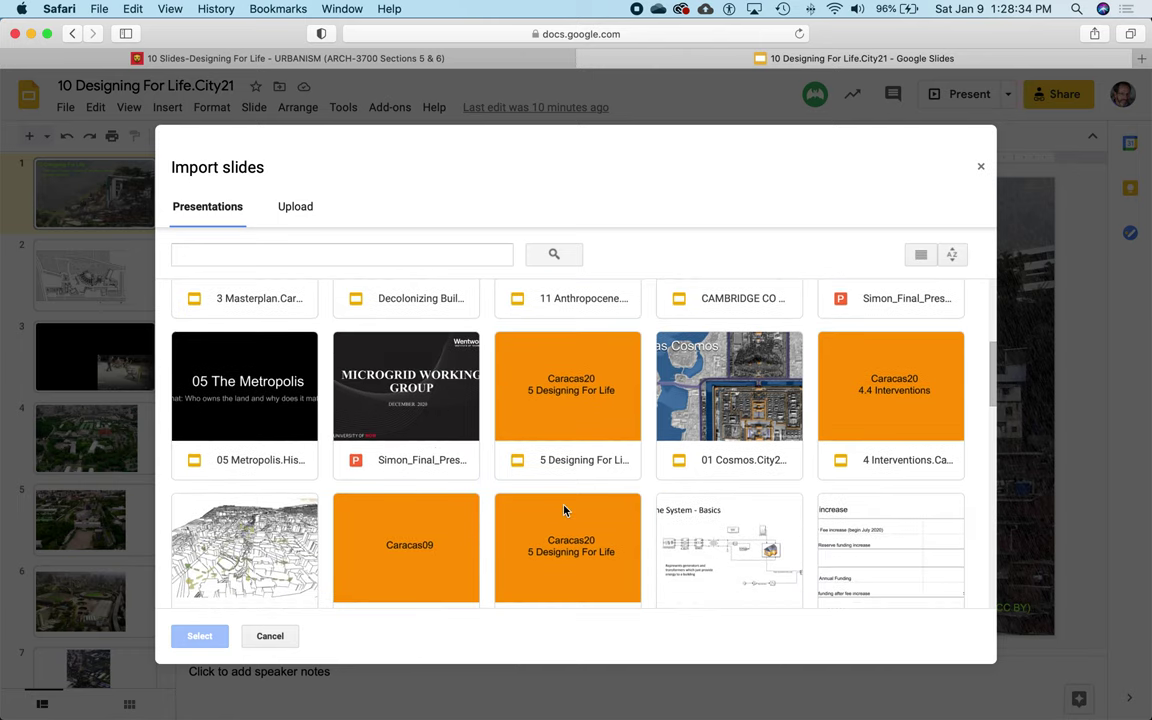
{"action": "scroll", "coordinate": [563, 510], "scroll_direction": "down", "scroll_amount": 5}
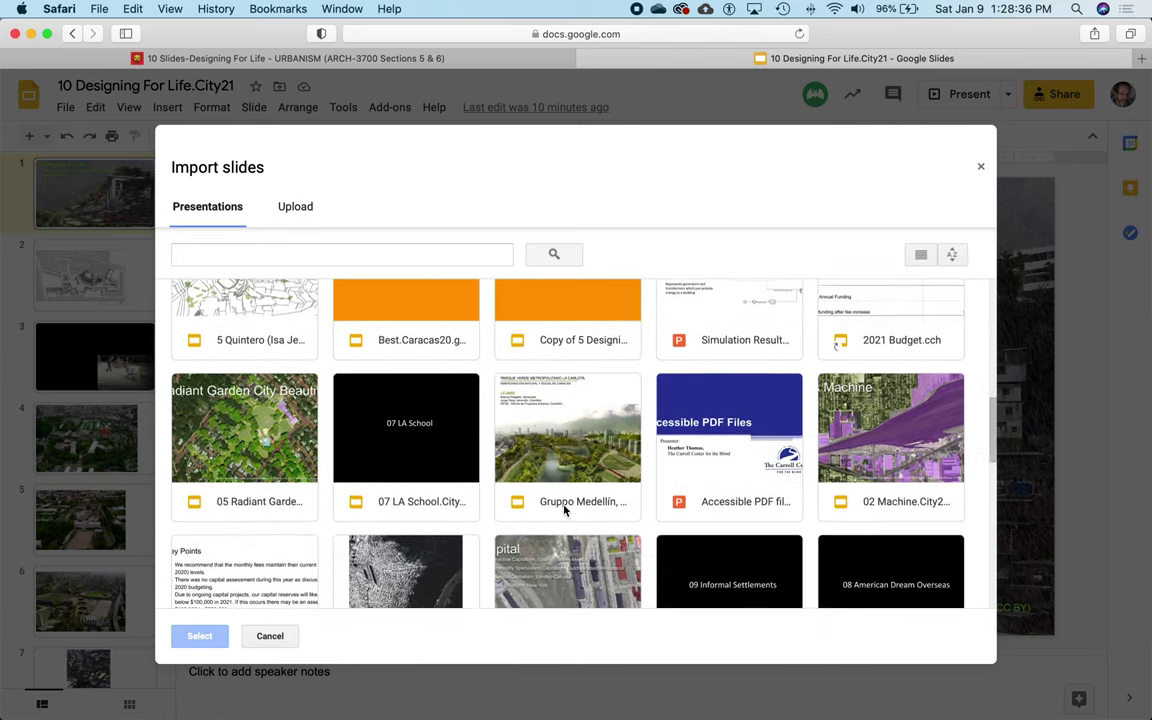
{"action": "scroll", "coordinate": [563, 510], "scroll_direction": "down", "scroll_amount": 10}
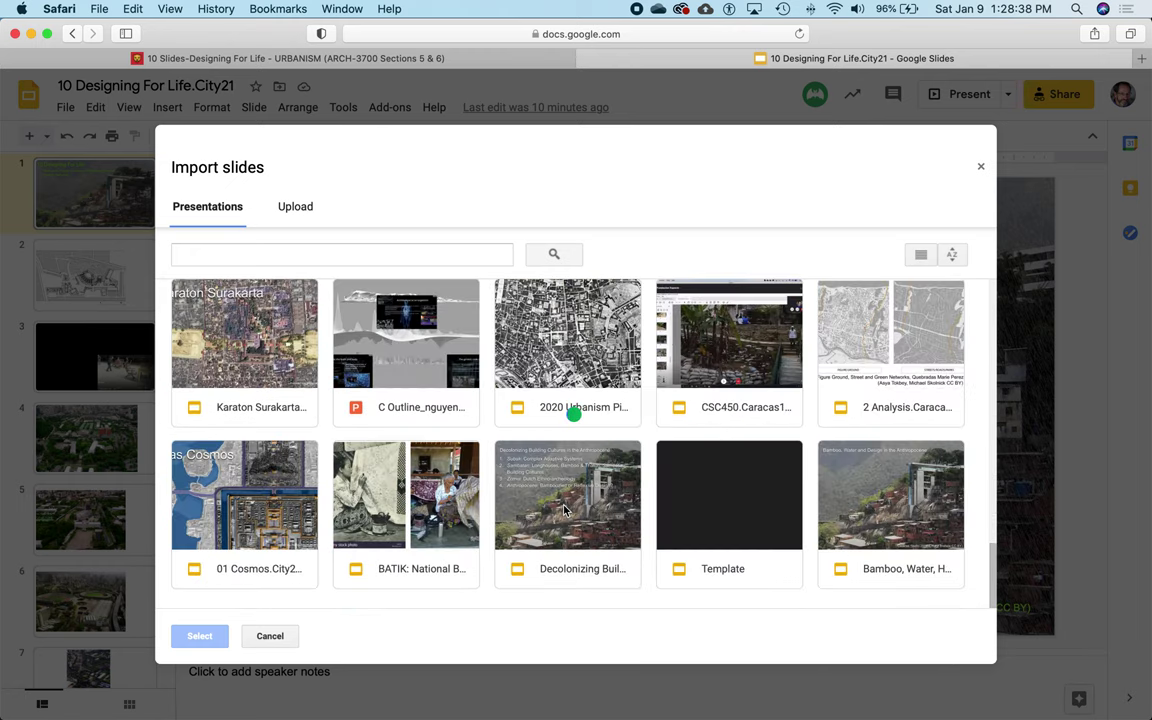
{"action": "scroll", "coordinate": [563, 510], "scroll_direction": "down", "scroll_amount": 3}
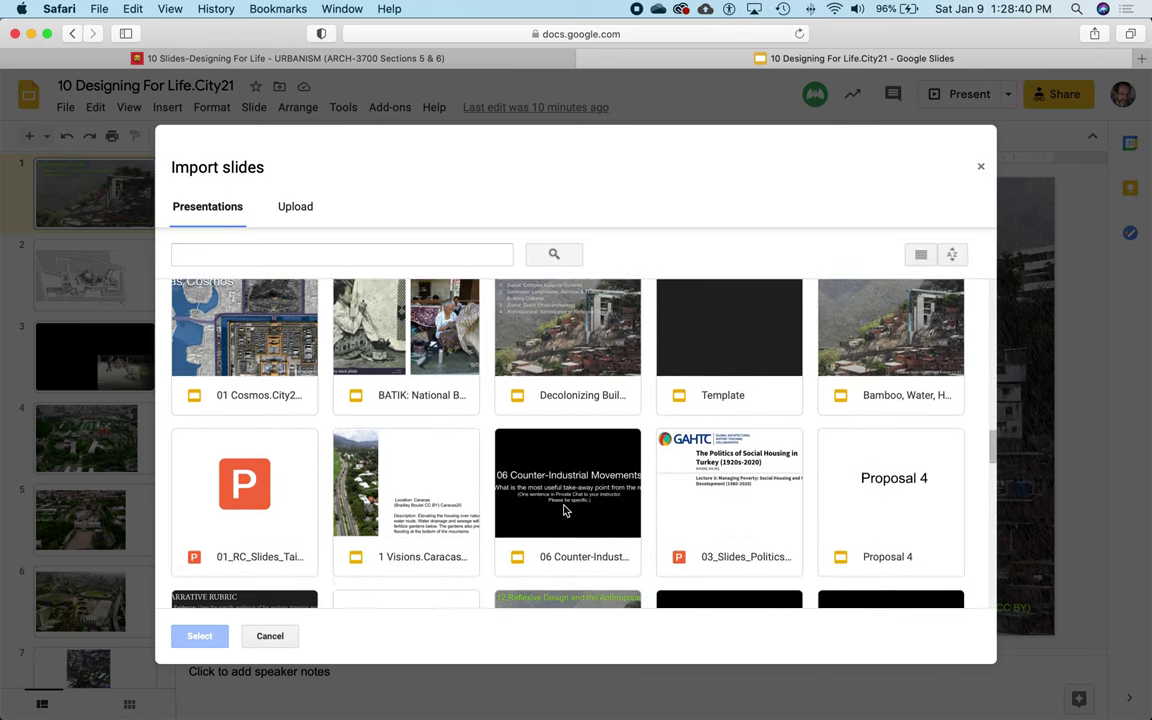
{"action": "scroll", "coordinate": [563, 510], "scroll_direction": "down", "scroll_amount": 2}
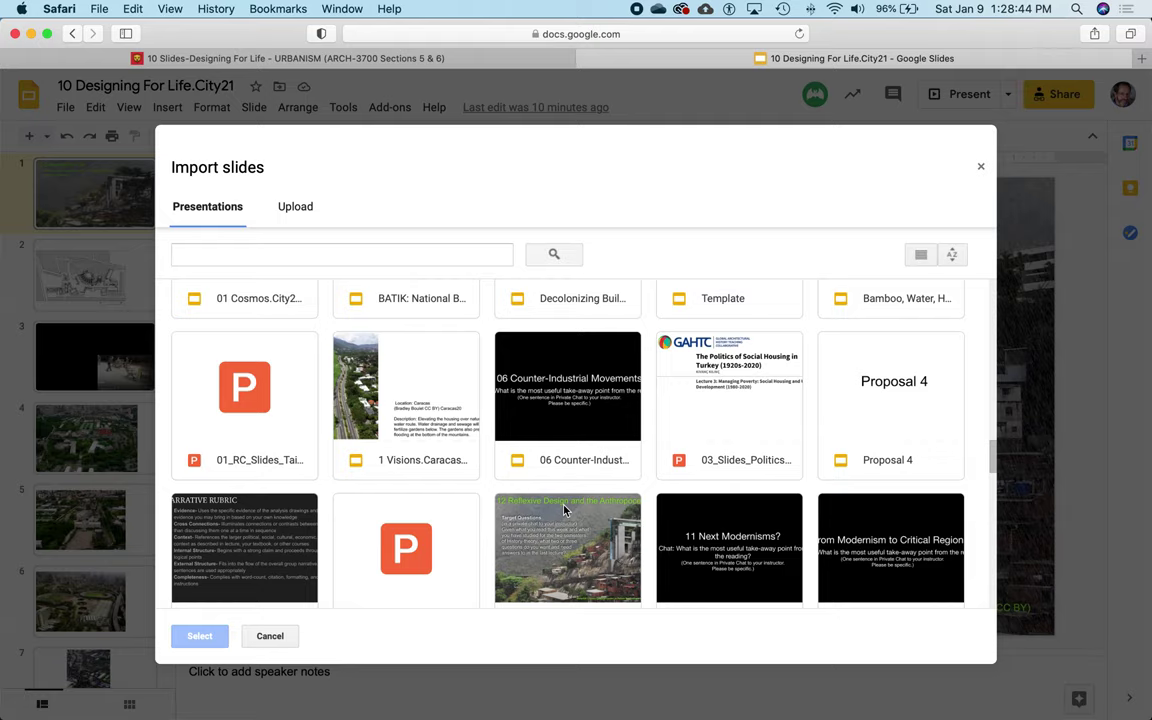
{"action": "scroll", "coordinate": [563, 510], "scroll_direction": "up", "scroll_amount": 15}
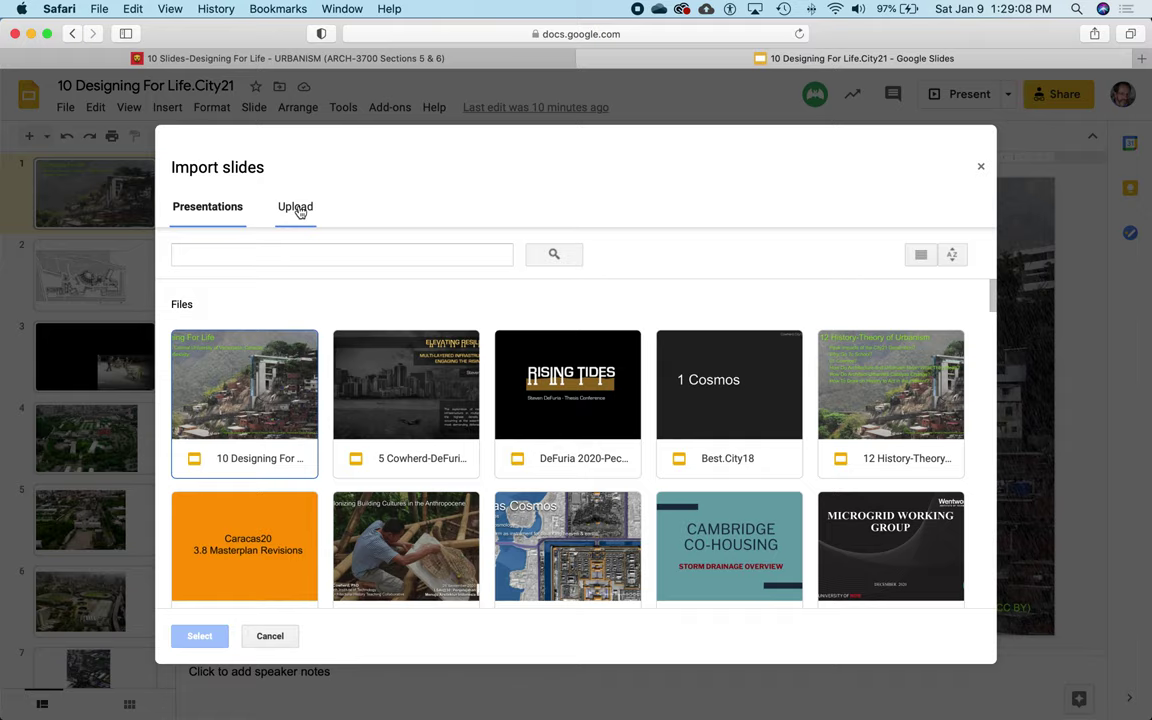
Step: Switch Import slides to Upload and open the Mac file chooser at the Desktop
{"action": "left_click", "coordinate": [297, 208]}
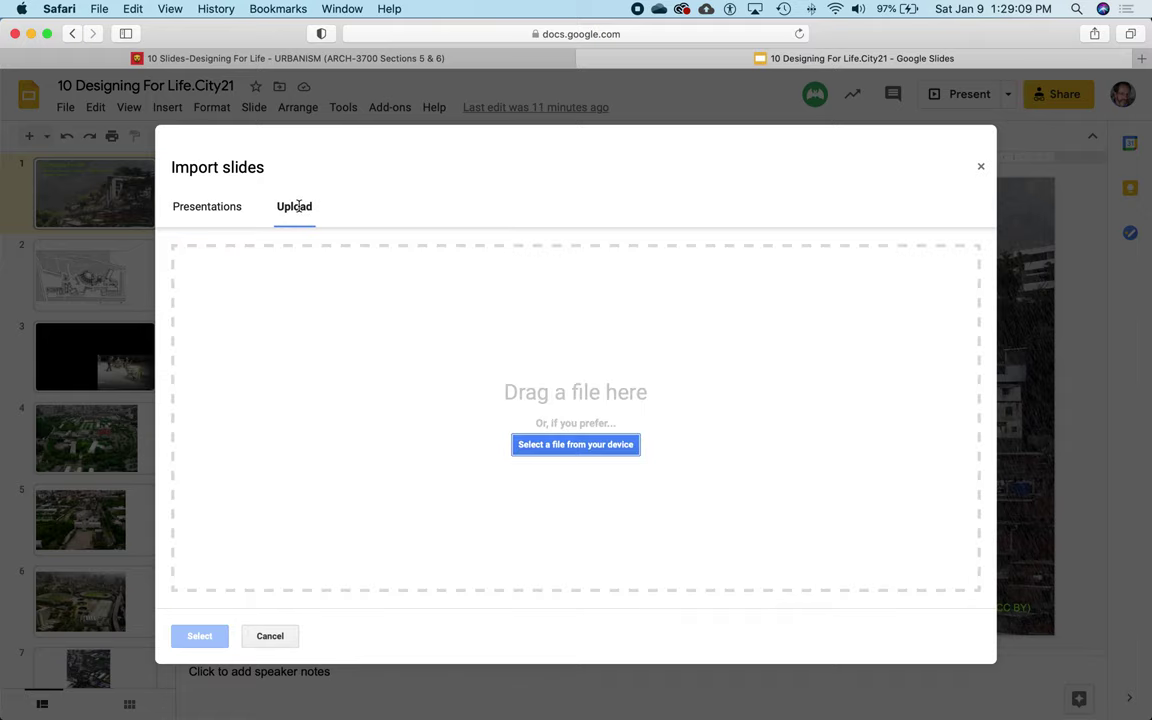
{"action": "left_click", "coordinate": [598, 446]}
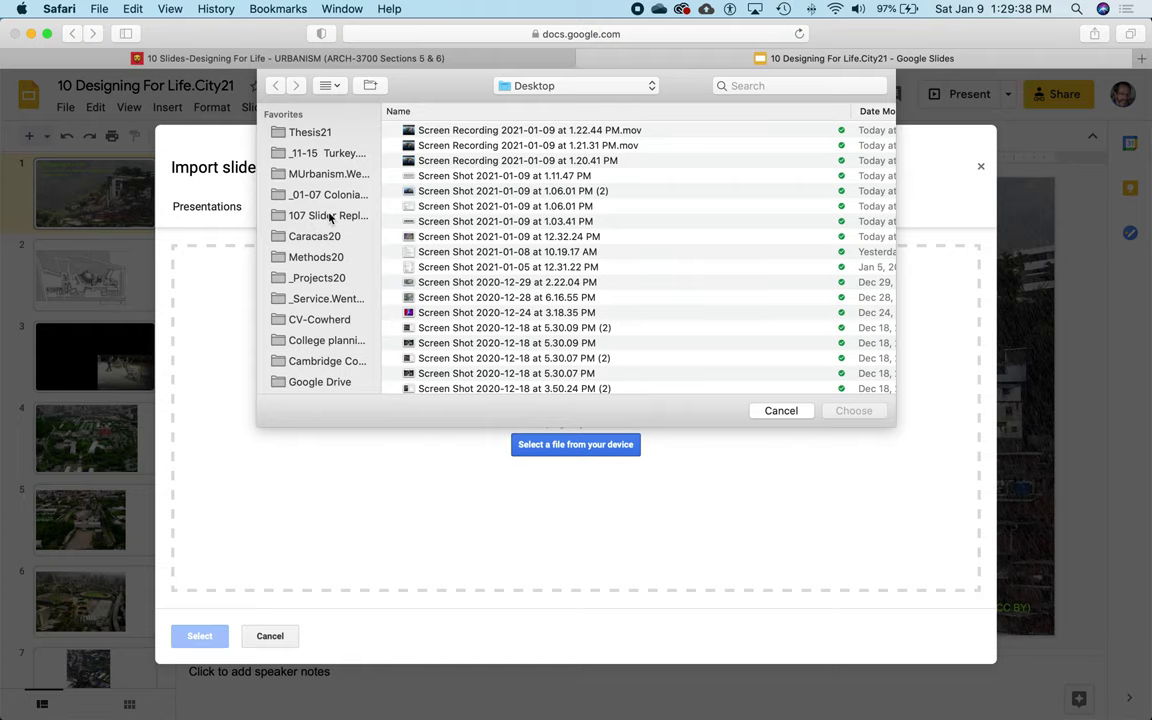
Step: Choose Pena-The Void-Barrio El Carmen, Caracas (1).gslides from Caracas20, triggering an unsupported-filetype error
{"action": "left_click", "coordinate": [304, 237]}
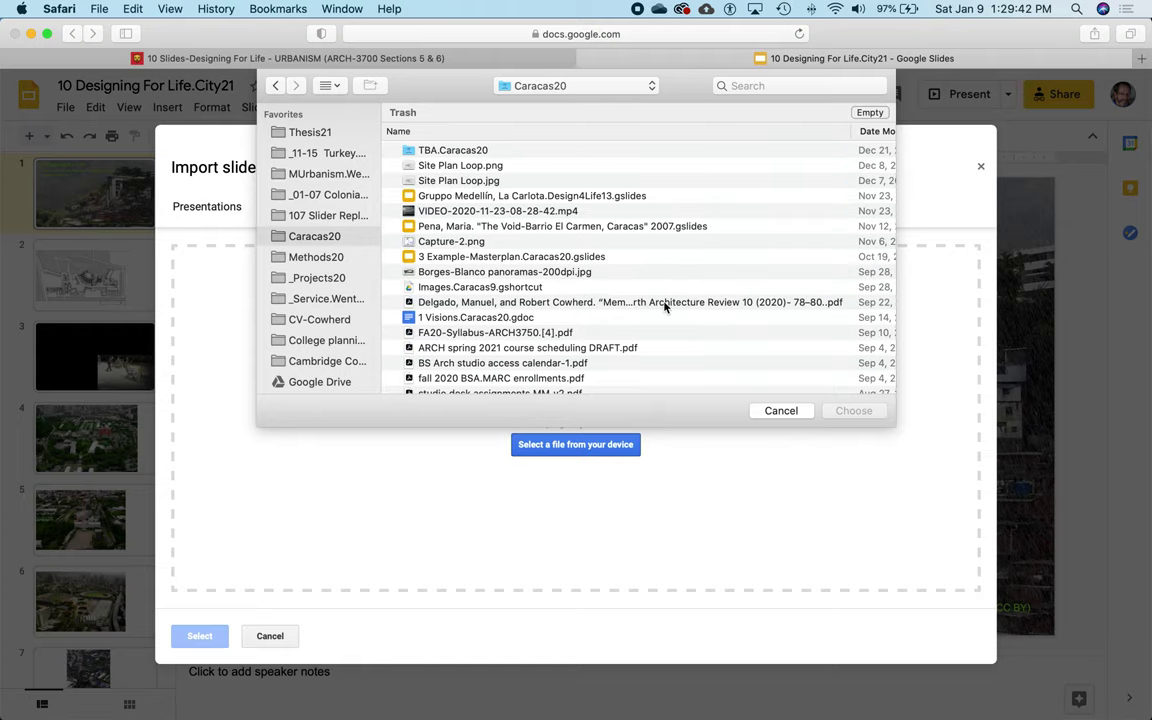
{"action": "scroll", "coordinate": [665, 307], "scroll_direction": "down", "scroll_amount": 3}
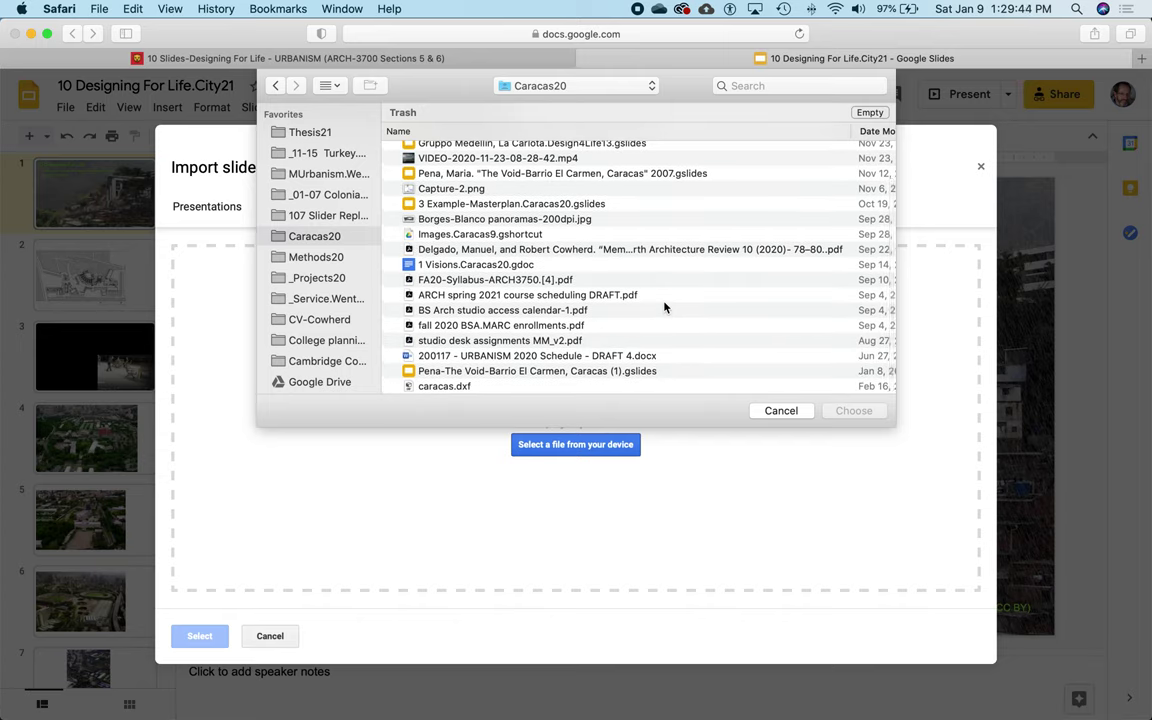
{"action": "left_click", "coordinate": [606, 373]}
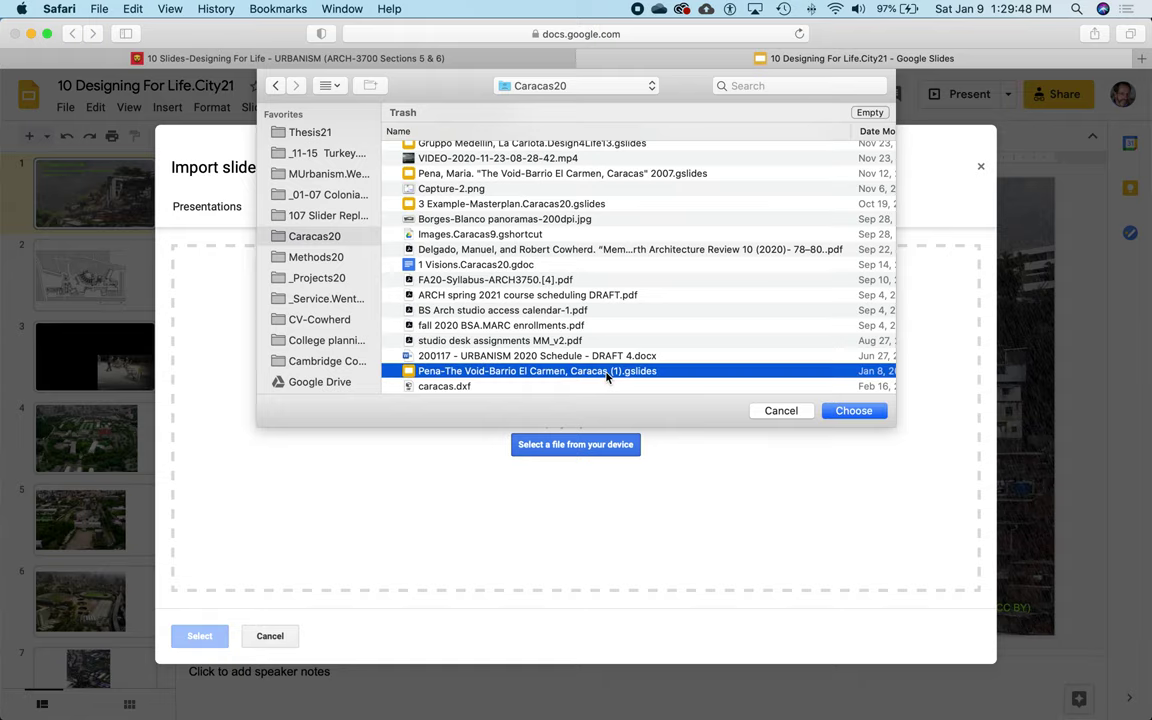
{"action": "left_click", "coordinate": [852, 411]}
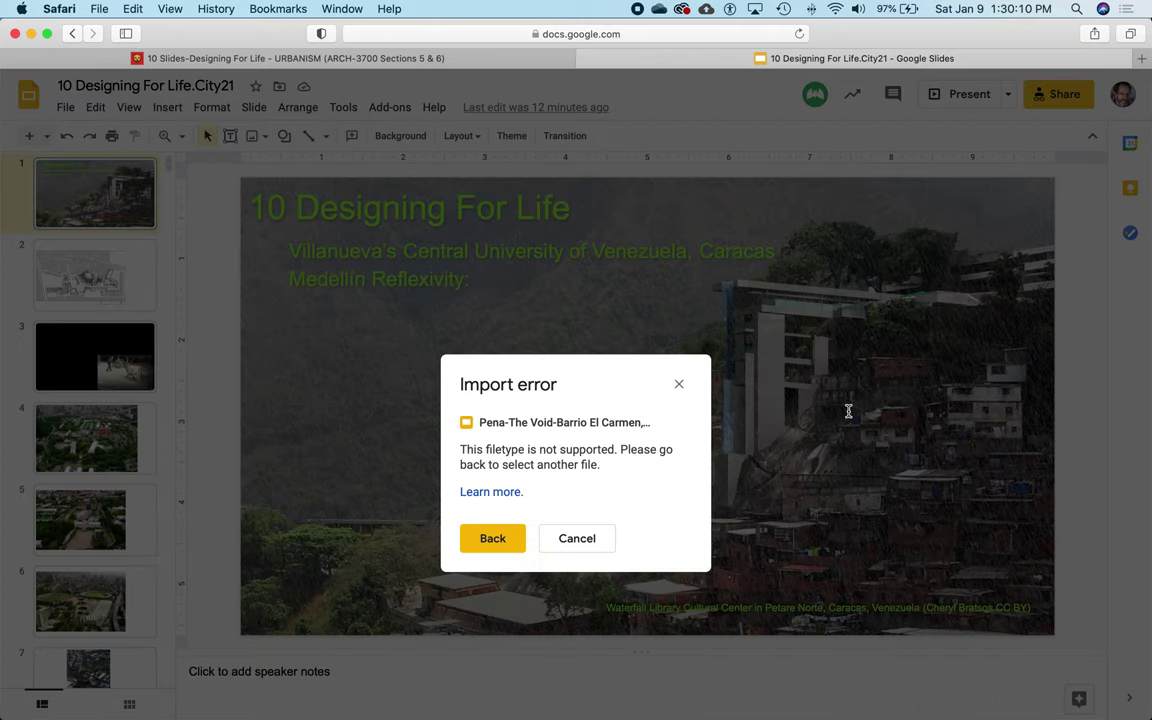
Step: Dismiss the import error and reopen the Import slides Upload file chooser
{"action": "left_click", "coordinate": [576, 539]}
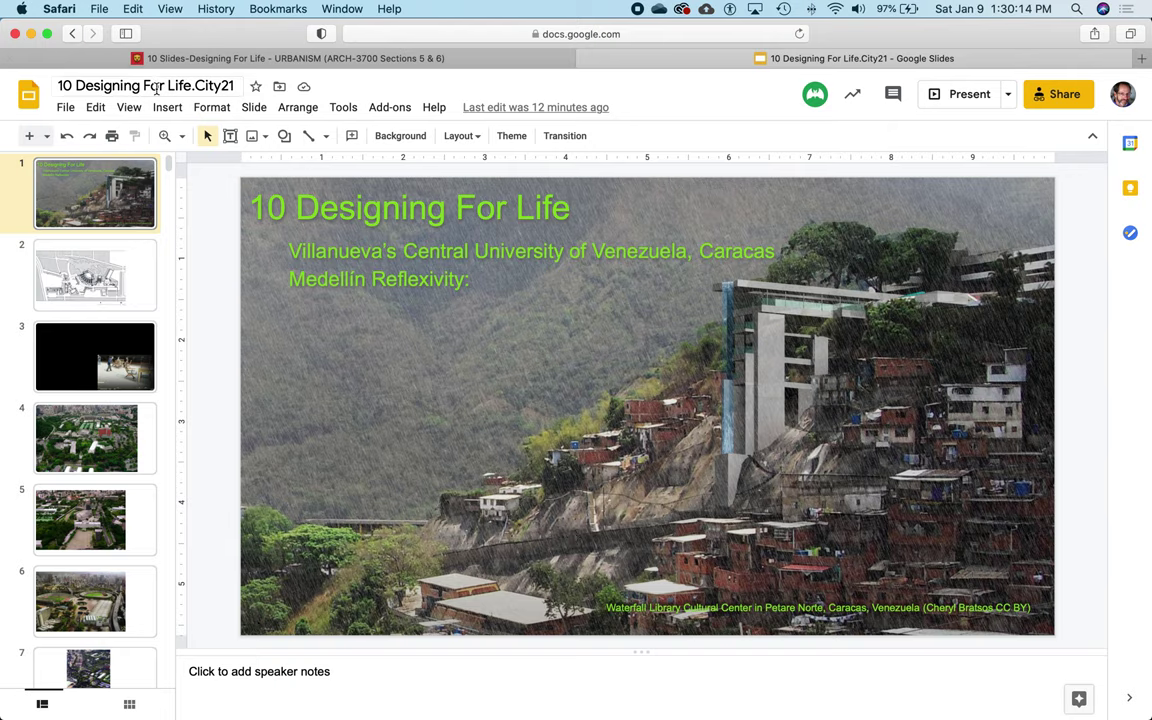
{"action": "left_click", "coordinate": [65, 110]}
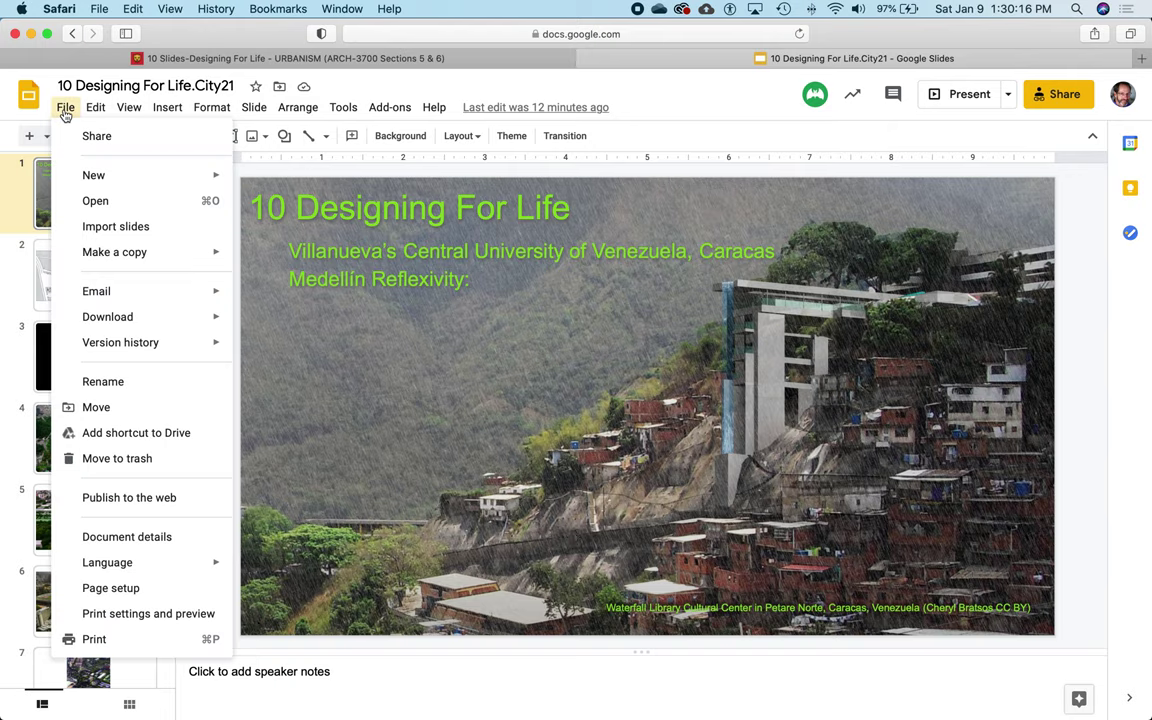
{"action": "left_click", "coordinate": [110, 226]}
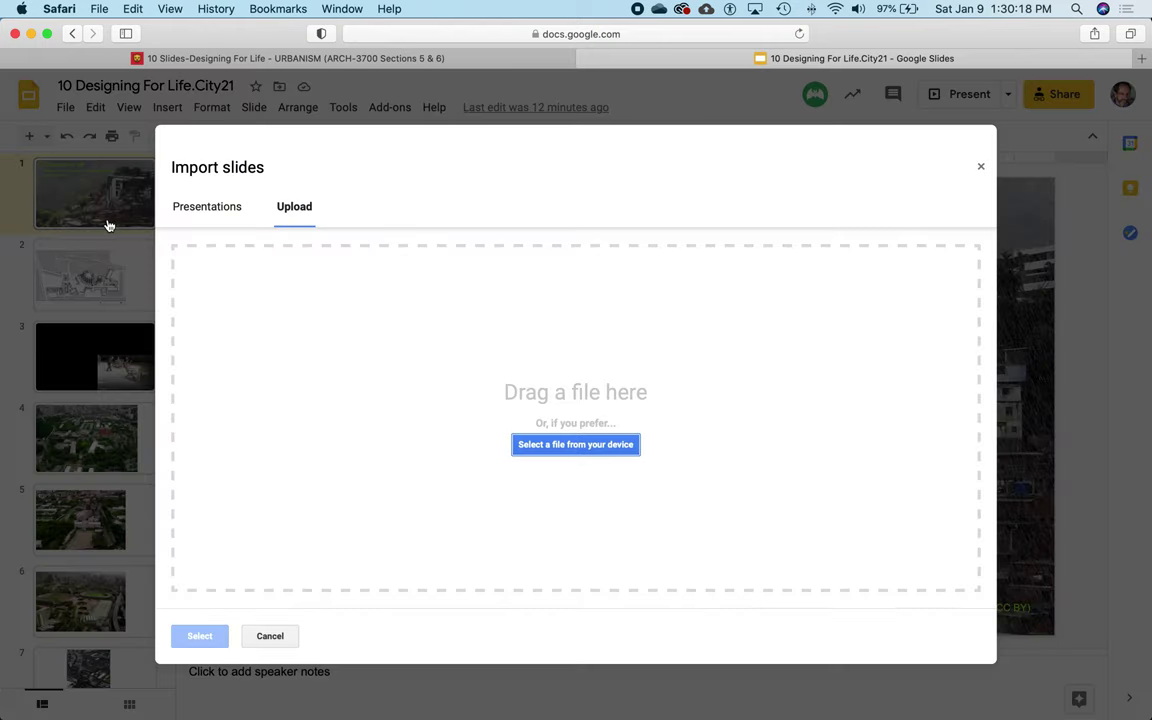
{"action": "left_click", "coordinate": [590, 448]}
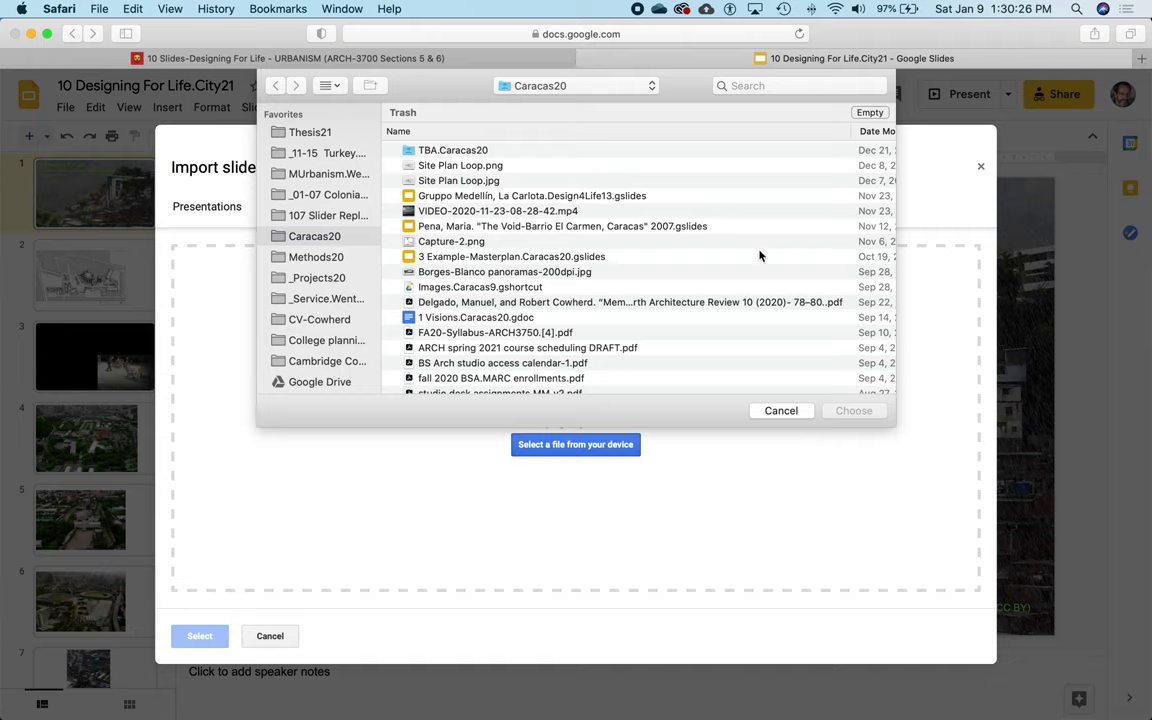
{"action": "scroll", "coordinate": [759, 256], "scroll_direction": "down", "scroll_amount": 3}
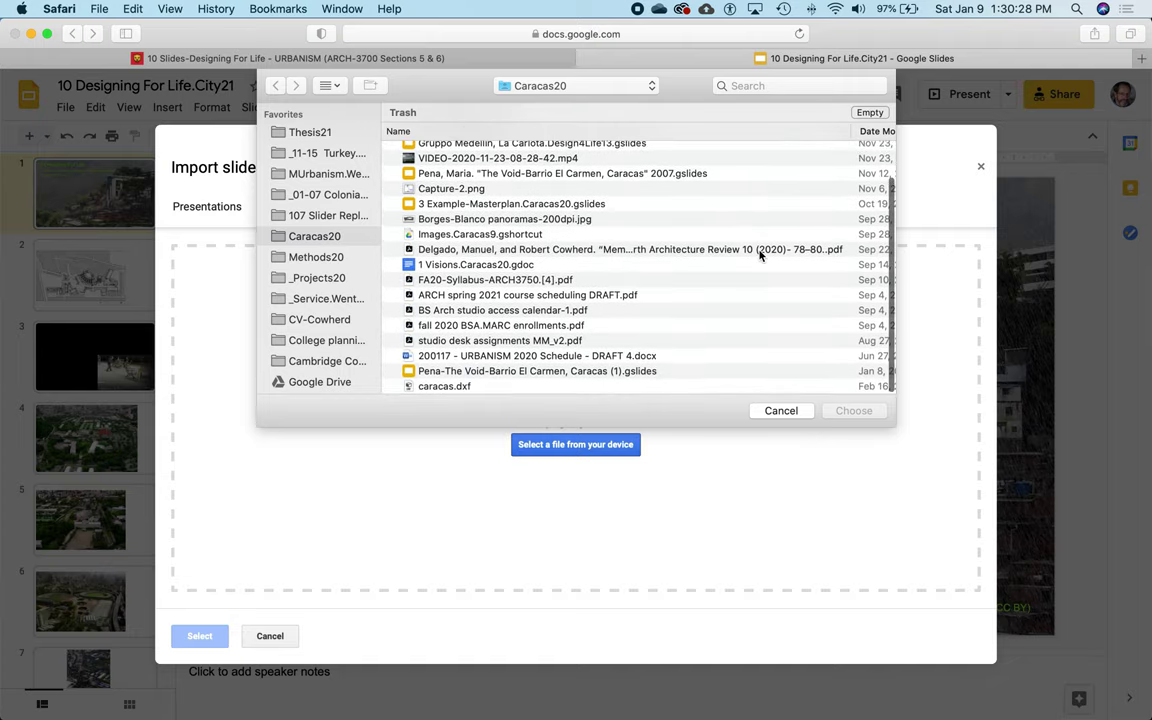
{"action": "scroll", "coordinate": [759, 254], "scroll_direction": "up", "scroll_amount": 3}
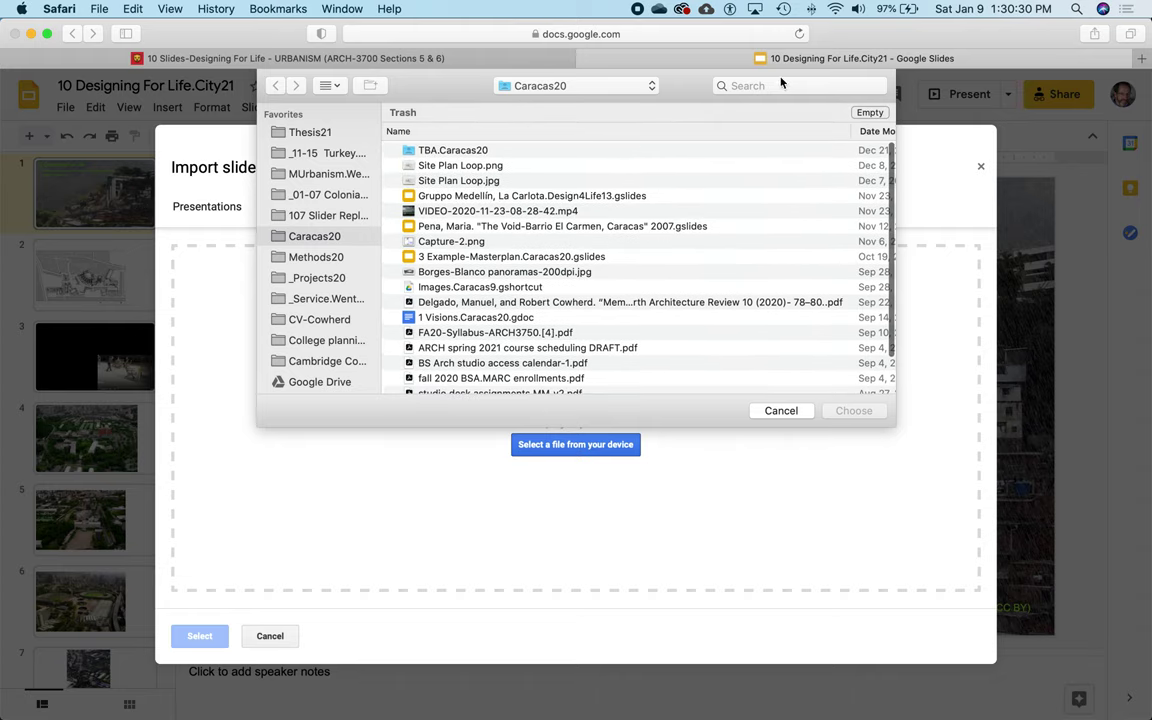
{"action": "left_click", "coordinate": [779, 86]}
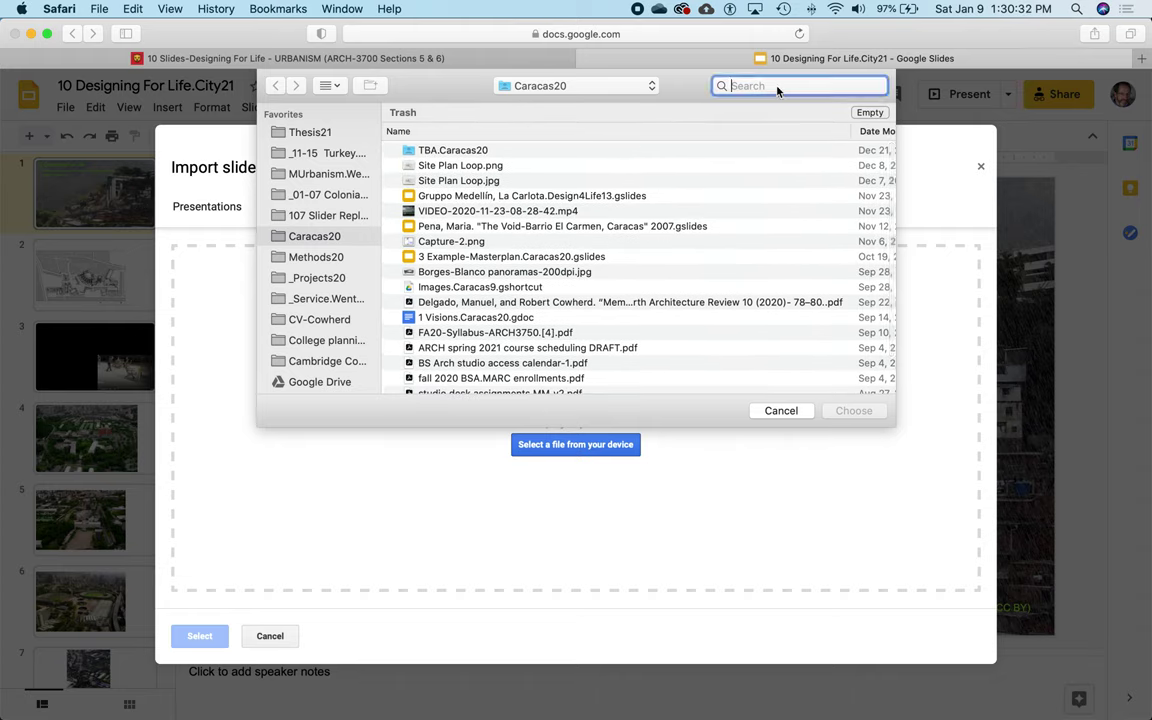
{"action": "type", "text": ".ppt"}
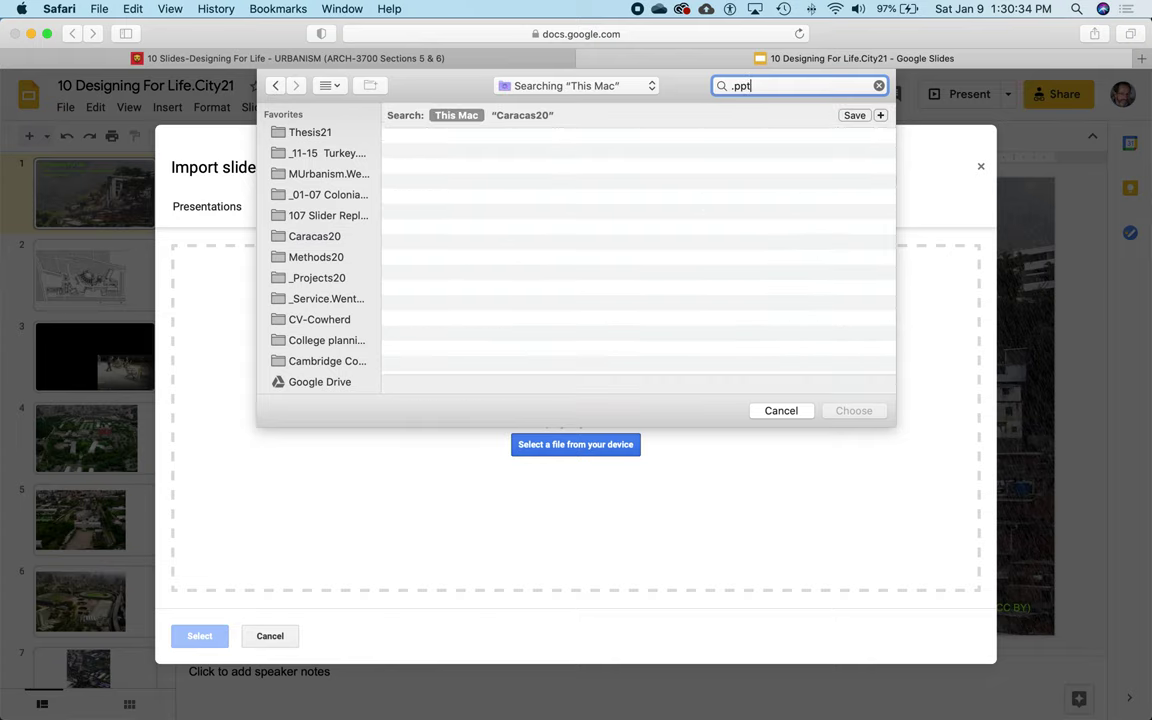
{"action": "type", "text": "x"}
{"action": "key", "text": "super+a"}
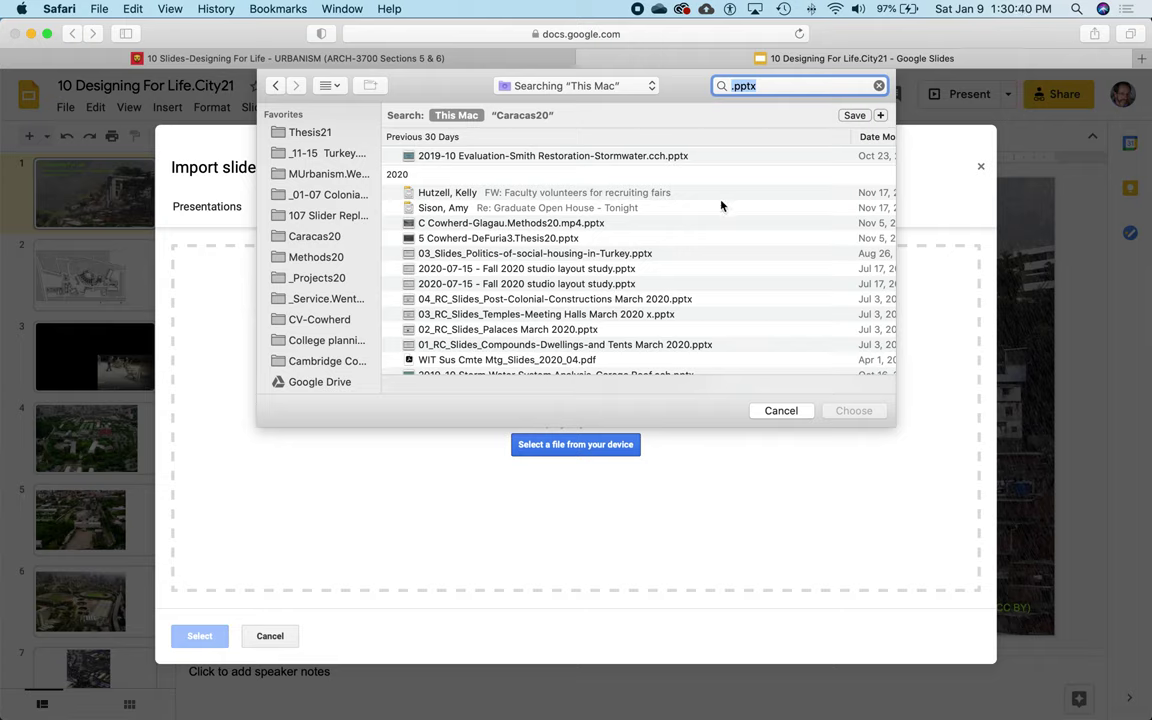
{"action": "scroll", "coordinate": [662, 248], "scroll_direction": "down", "scroll_amount": 5}
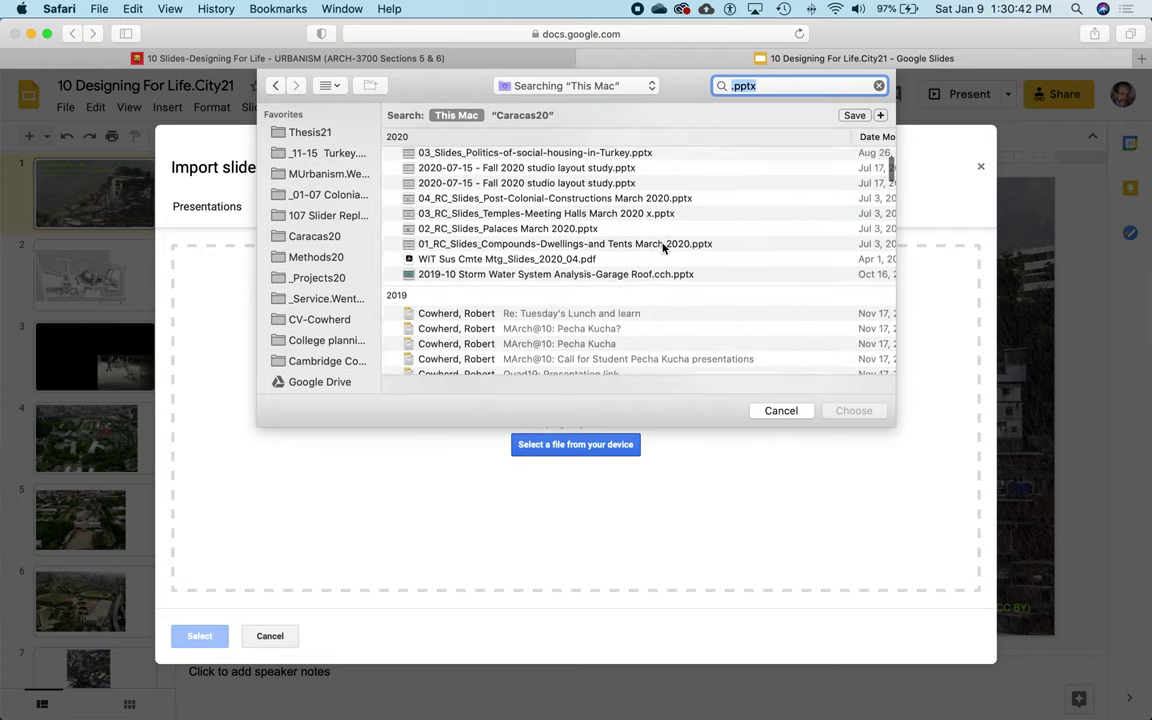
{"action": "scroll", "coordinate": [705, 278], "scroll_direction": "down", "scroll_amount": 10}
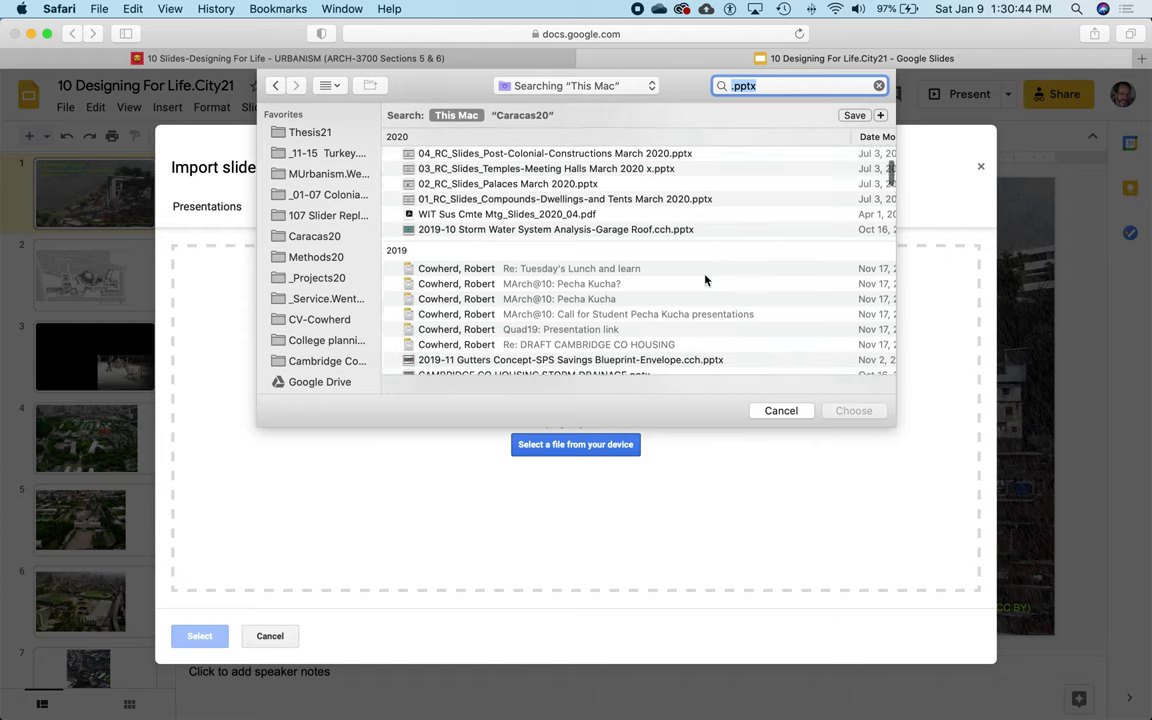
{"action": "scroll", "coordinate": [710, 300], "scroll_direction": "down", "scroll_amount": 15}
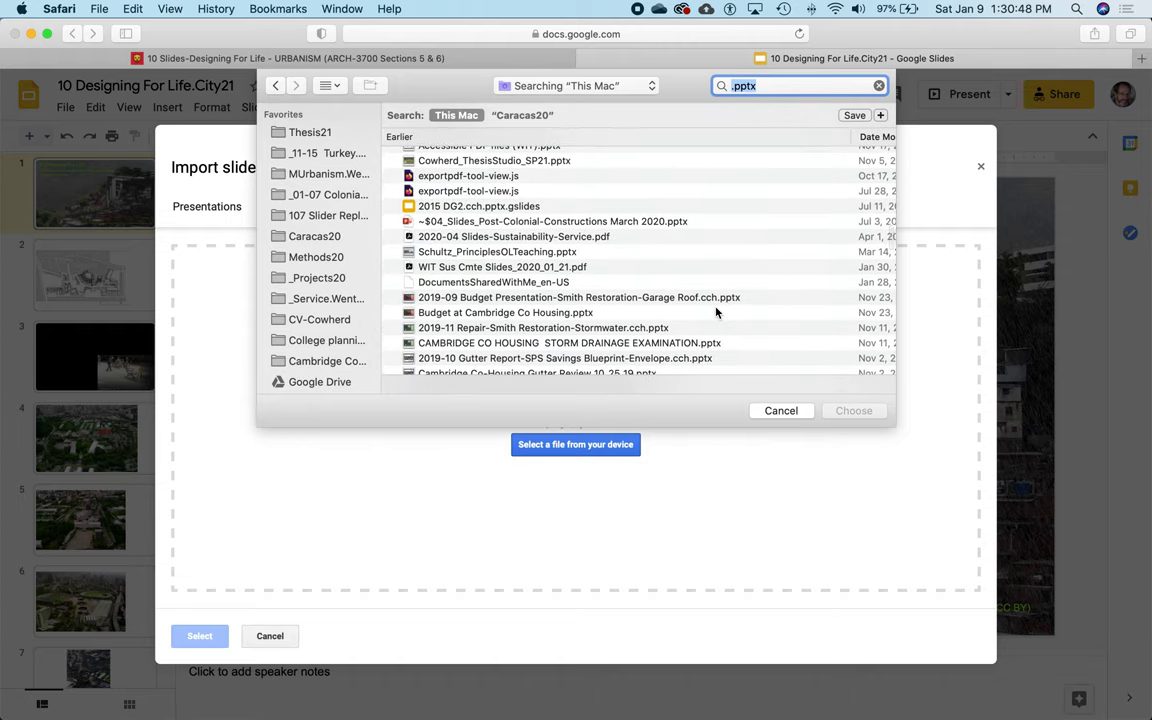
{"action": "scroll", "coordinate": [716, 313], "scroll_direction": "up", "scroll_amount": 2}
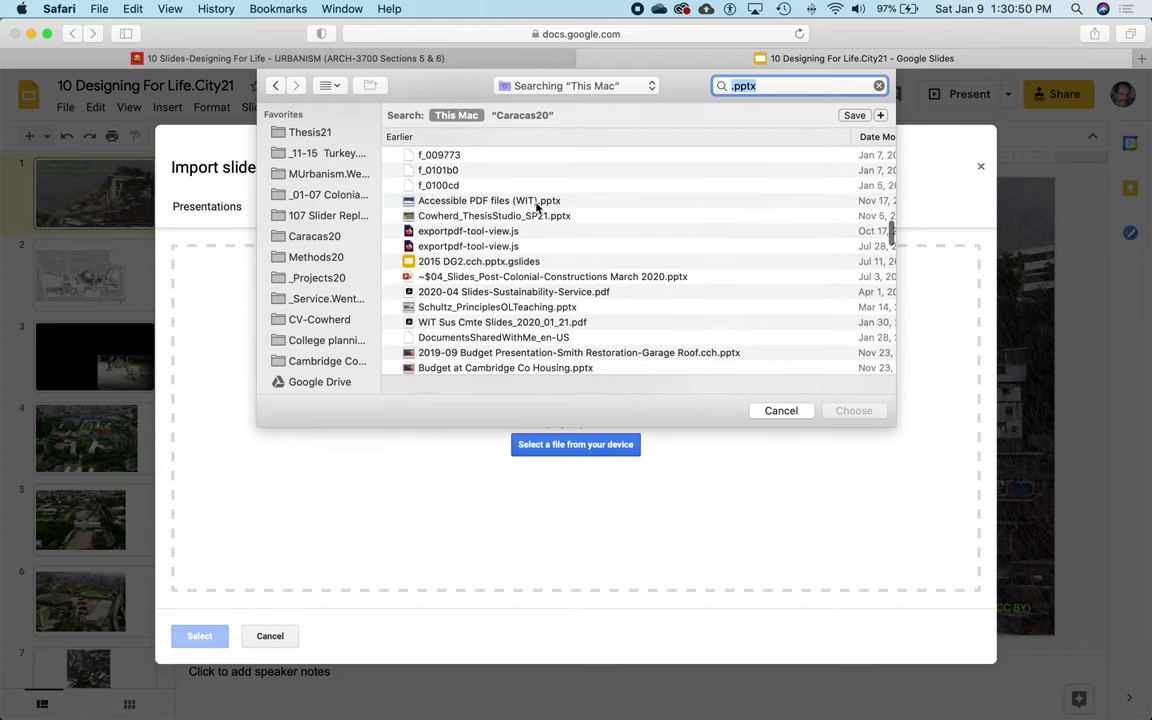
{"action": "scroll", "coordinate": [605, 306], "scroll_direction": "down", "scroll_amount": 10}
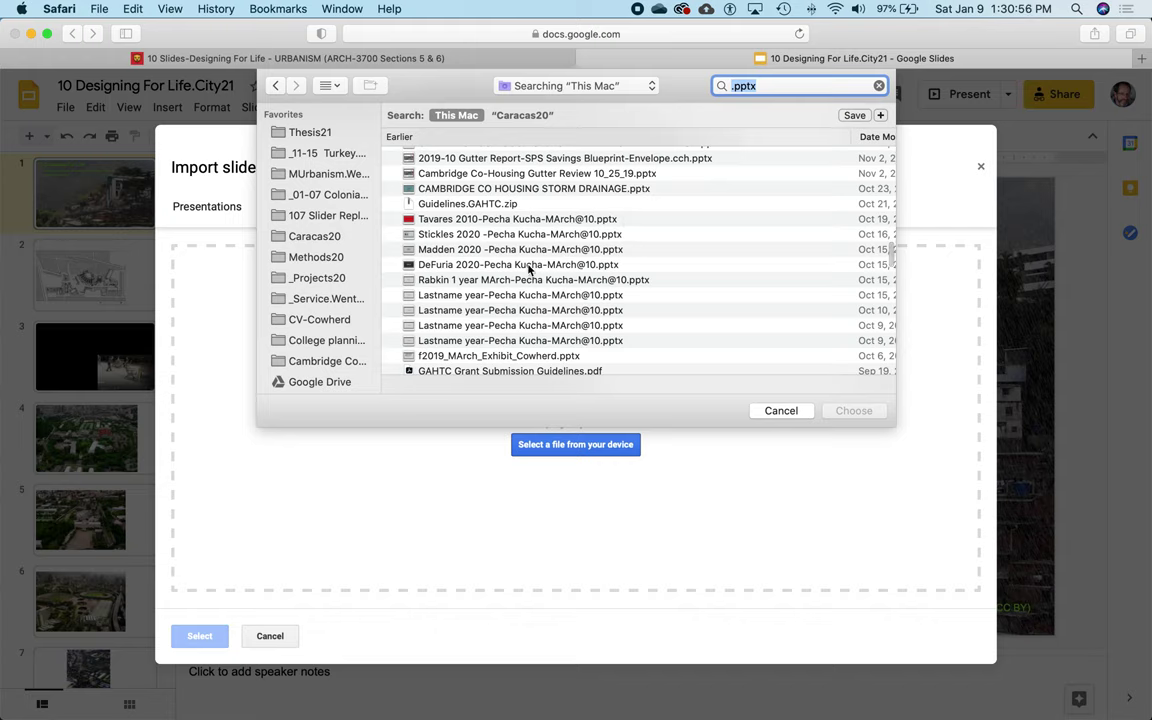
{"action": "left_click", "coordinate": [527, 266]}
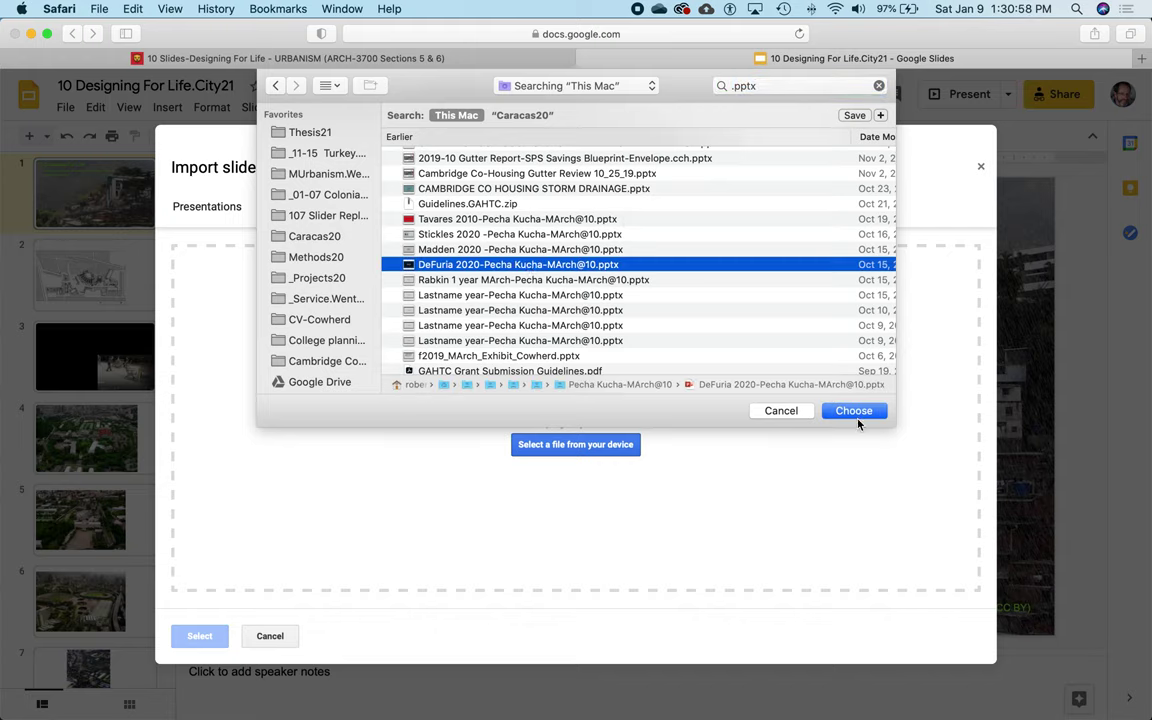
{"action": "left_click", "coordinate": [853, 411]}
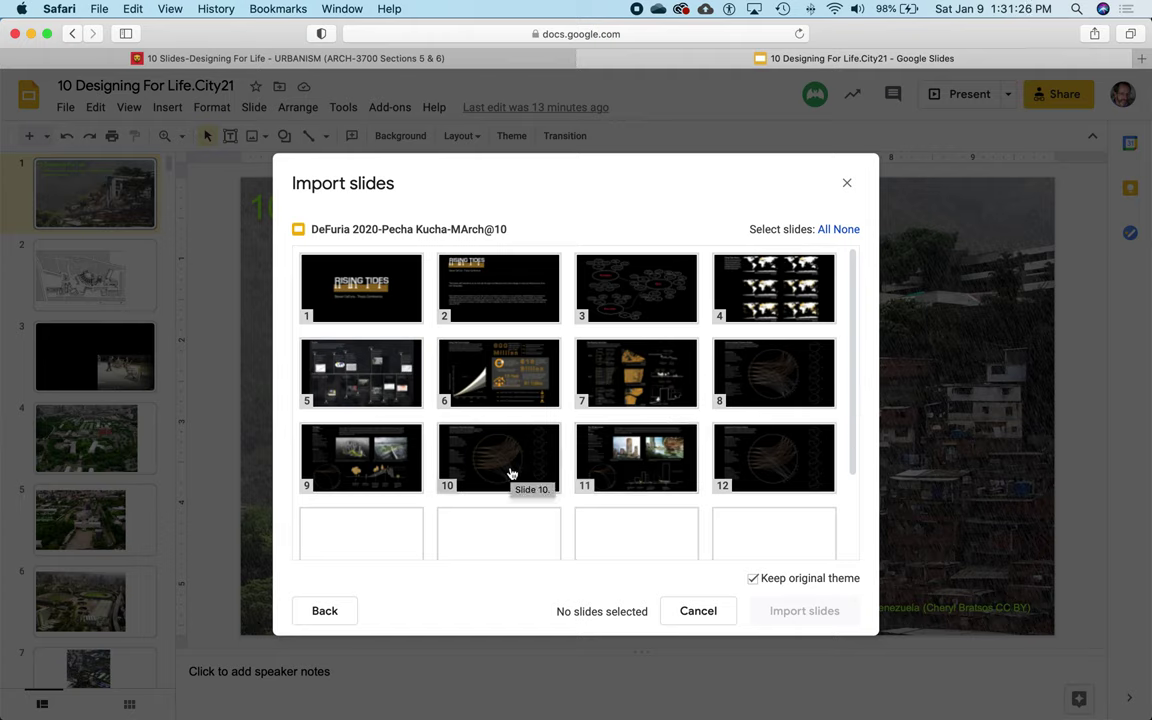
Step: Choose DeFuria slides 20, 17 and 5 in the Import slides dialog and import them
{"action": "scroll", "coordinate": [509, 470], "scroll_direction": "down", "scroll_amount": 3}
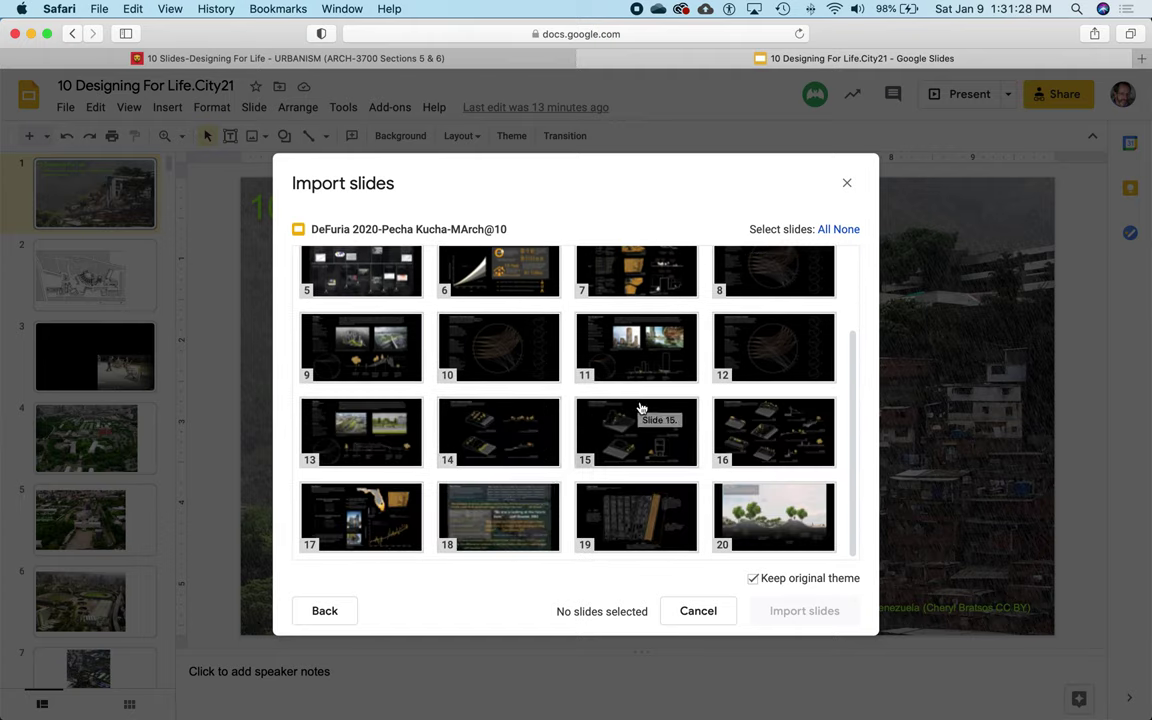
{"action": "scroll", "coordinate": [640, 395], "scroll_direction": "up", "scroll_amount": 2}
{"action": "scroll", "coordinate": [640, 395], "scroll_direction": "down", "scroll_amount": 2}
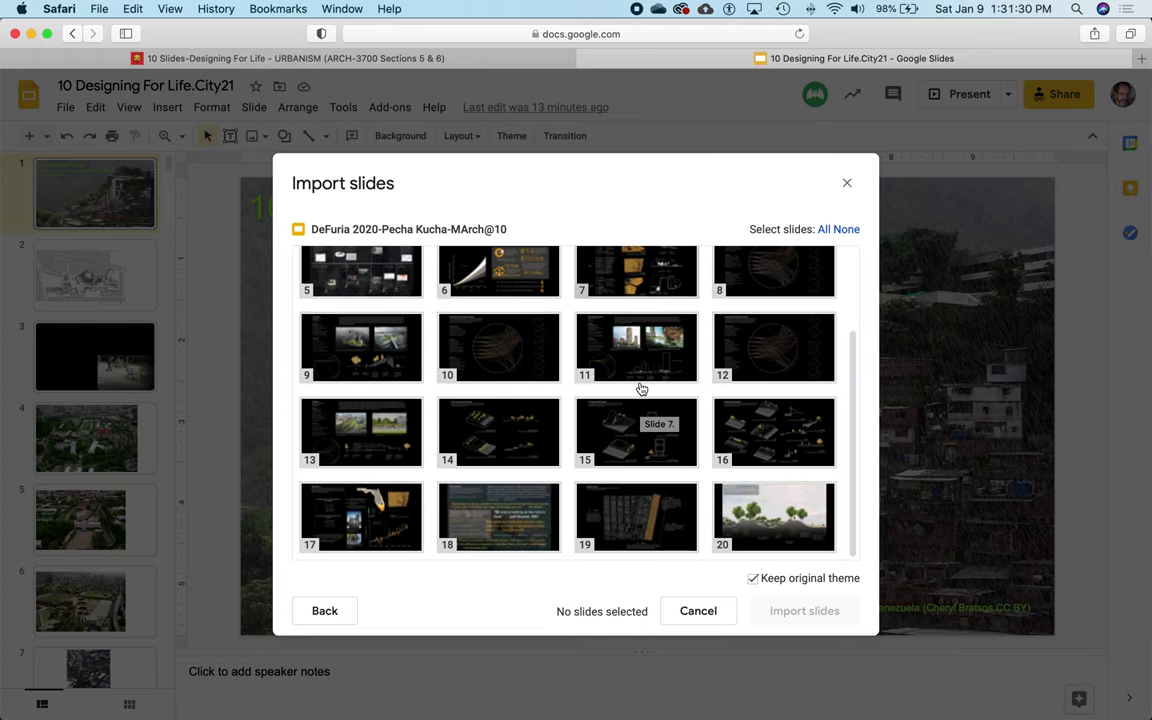
{"action": "left_click", "coordinate": [767, 513]}
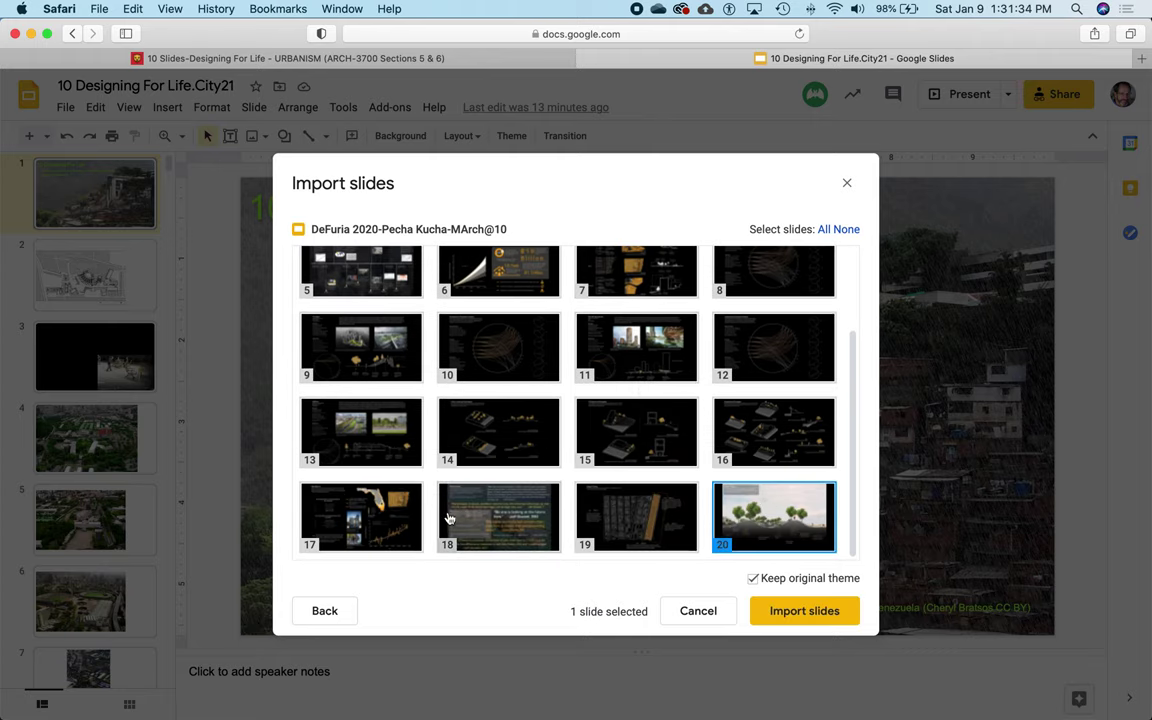
{"action": "left_click", "coordinate": [365, 507]}
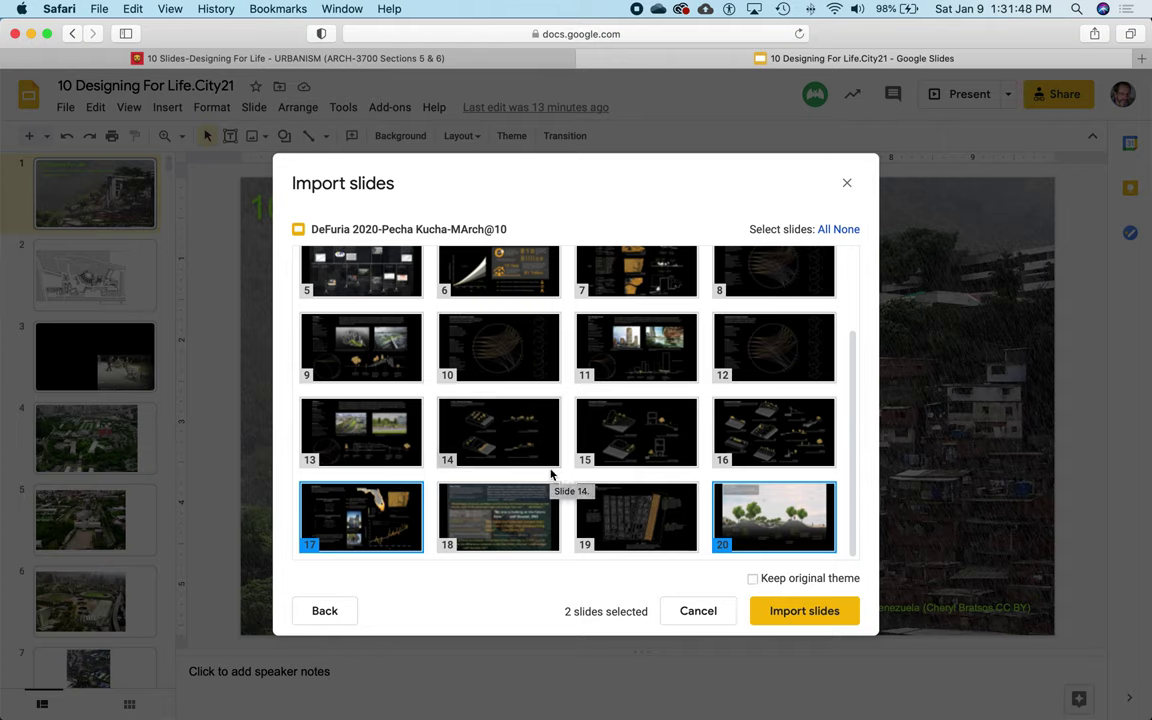
{"action": "scroll", "coordinate": [532, 352], "scroll_direction": "up", "scroll_amount": 3}
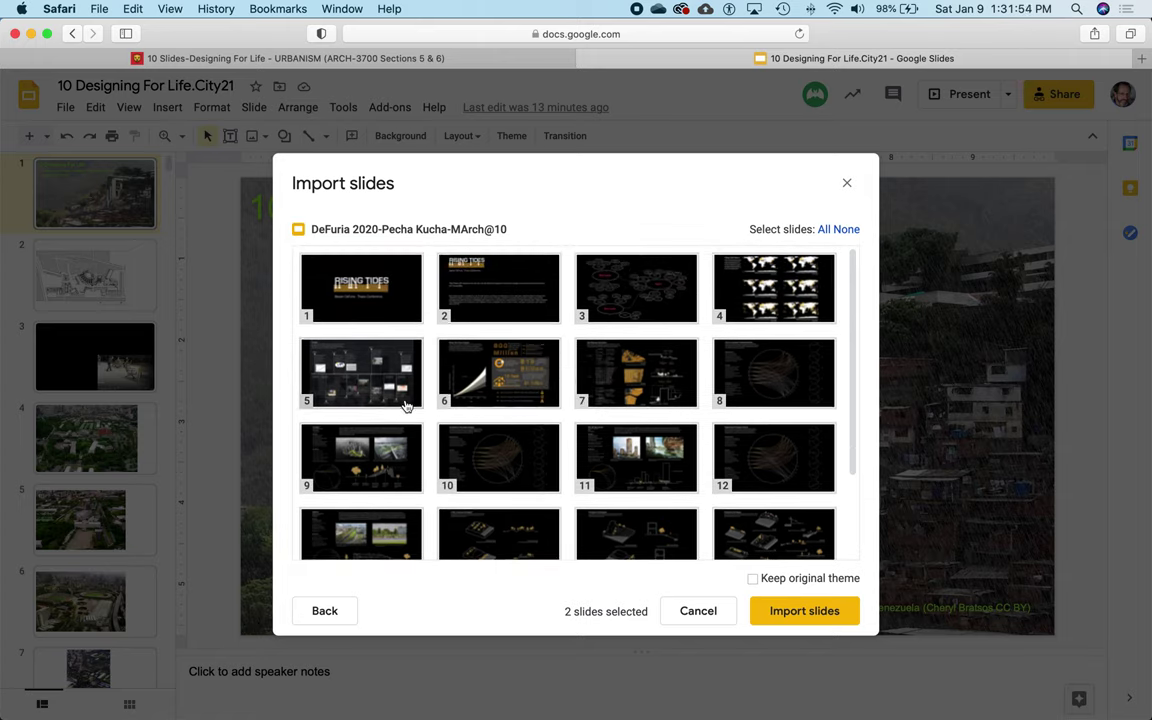
{"action": "left_click", "coordinate": [355, 388]}
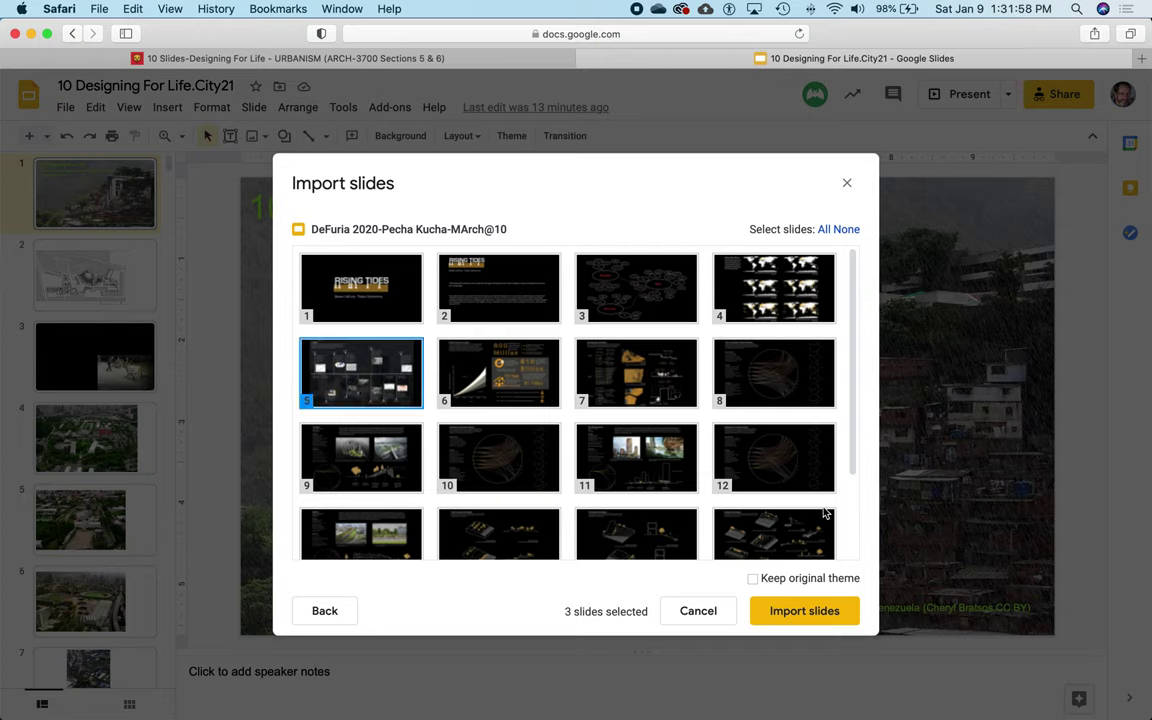
{"action": "scroll", "coordinate": [577, 418], "scroll_direction": "down", "scroll_amount": 3}
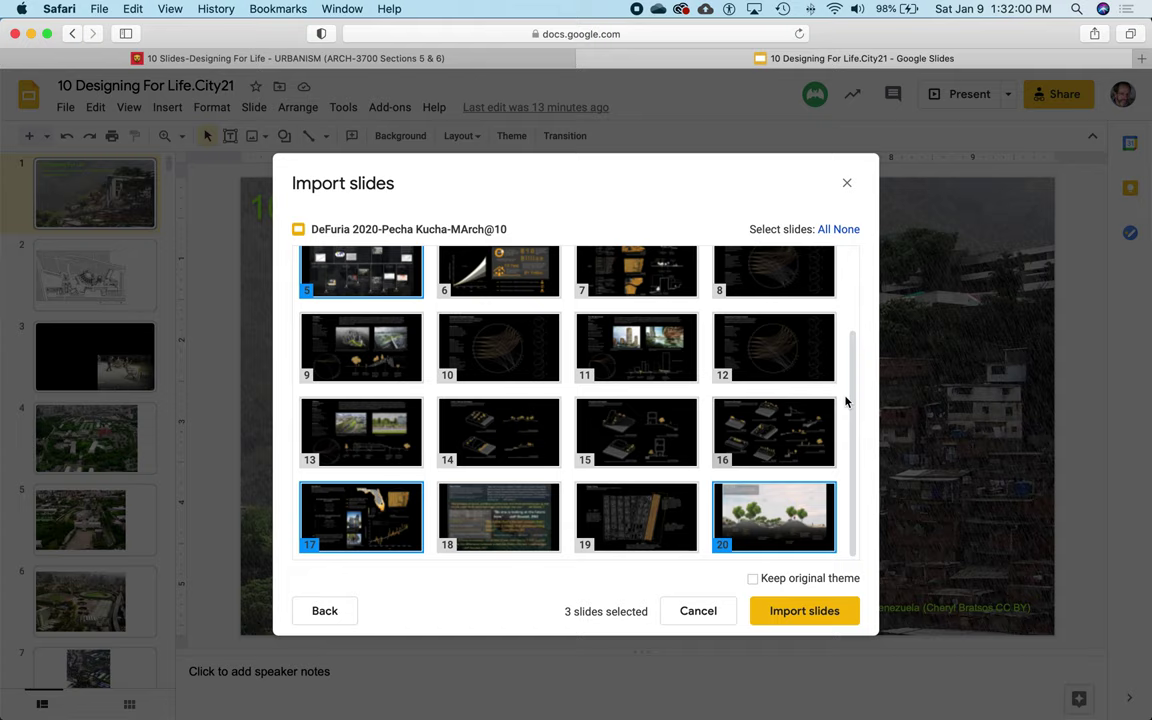
{"action": "left_click", "coordinate": [805, 612]}
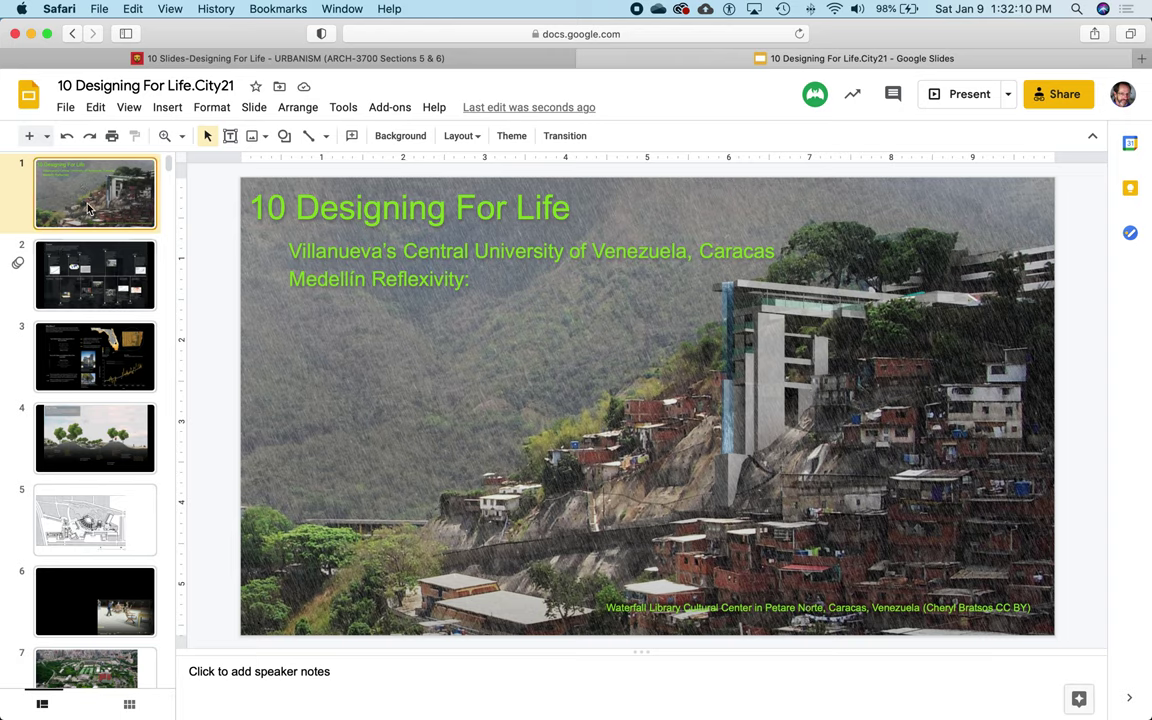
Step: Select imported slides 2–4, Timeline through Design Testing, and drag them to positions 29–31
{"action": "left_click", "coordinate": [98, 279]}
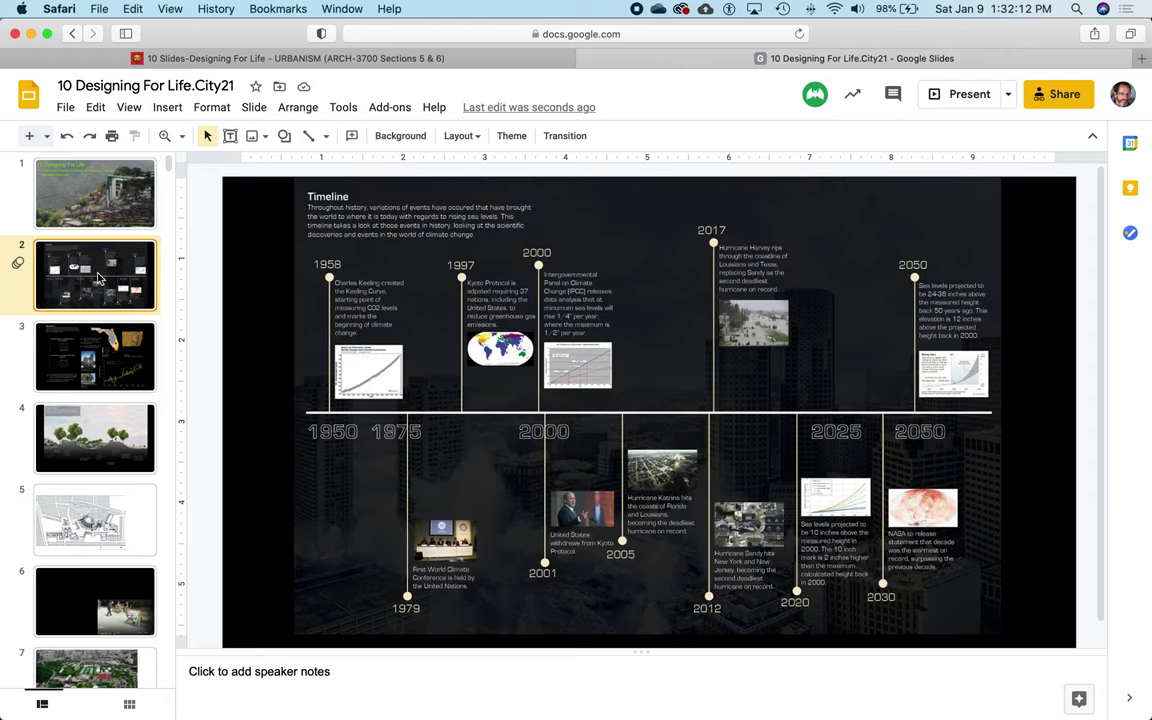
{"action": "key", "text": "Down"}
{"action": "key", "text": "Down"}
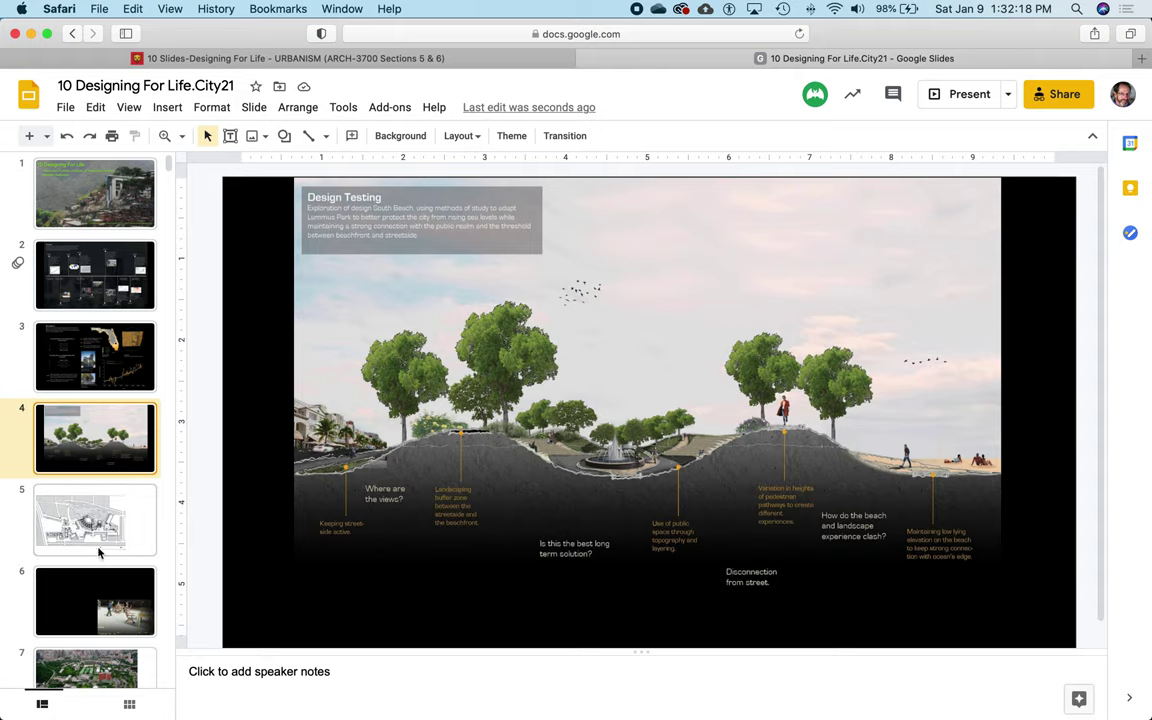
{"action": "left_click", "coordinate": [90, 292], "text": "shift"}
{"action": "left_click_drag", "start_coordinate": [90, 292], "coordinate": [135, 365]}
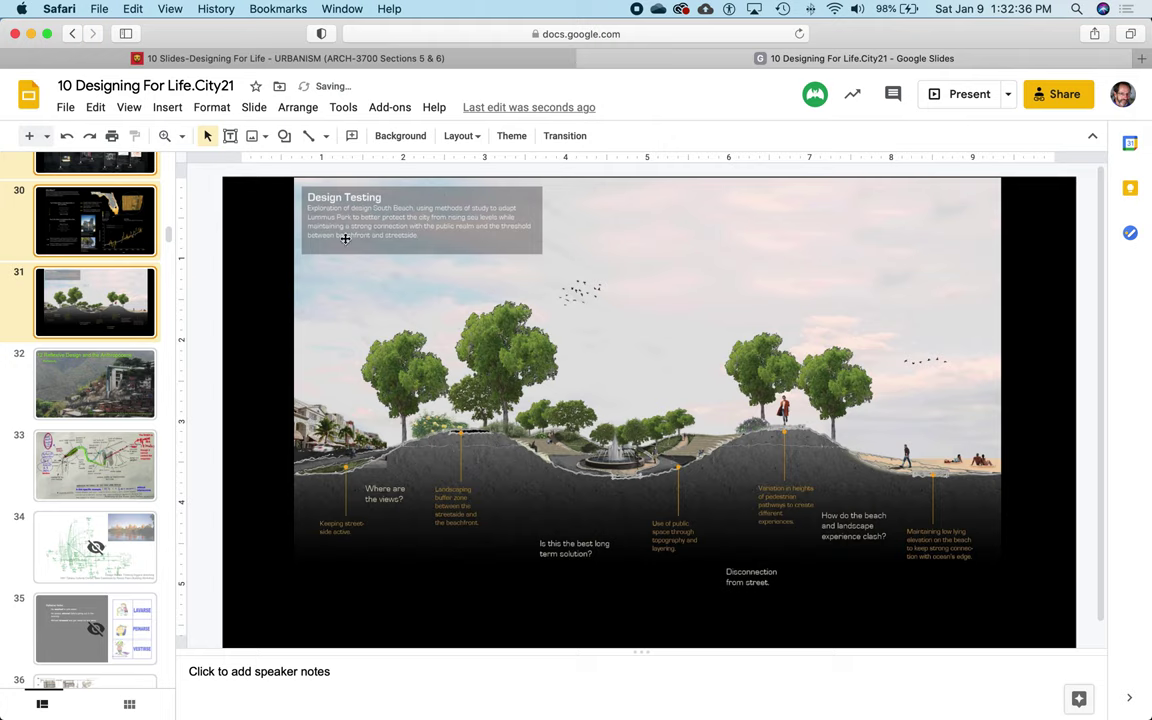
{"action": "scroll", "coordinate": [133, 176], "scroll_direction": "up", "scroll_amount": 5}
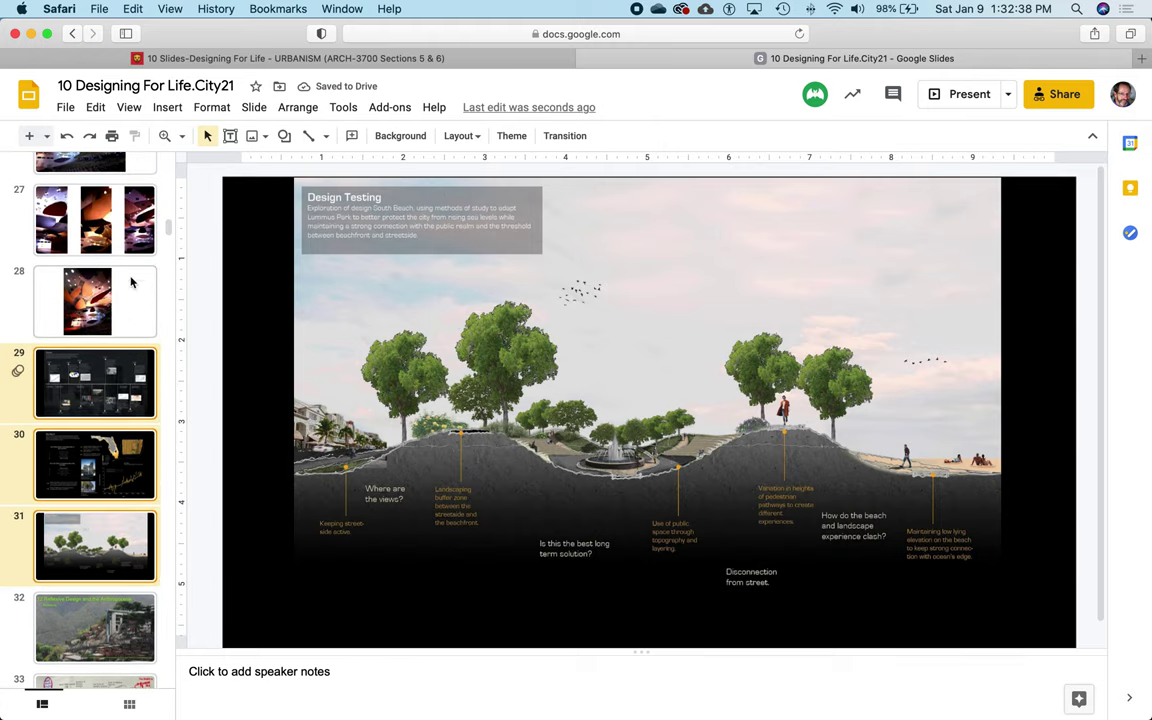
Step: Widen the Timeline image on slide 29 out to both the right and left slide edges
{"action": "left_click", "coordinate": [100, 363]}
{"action": "left_click", "coordinate": [684, 314]}
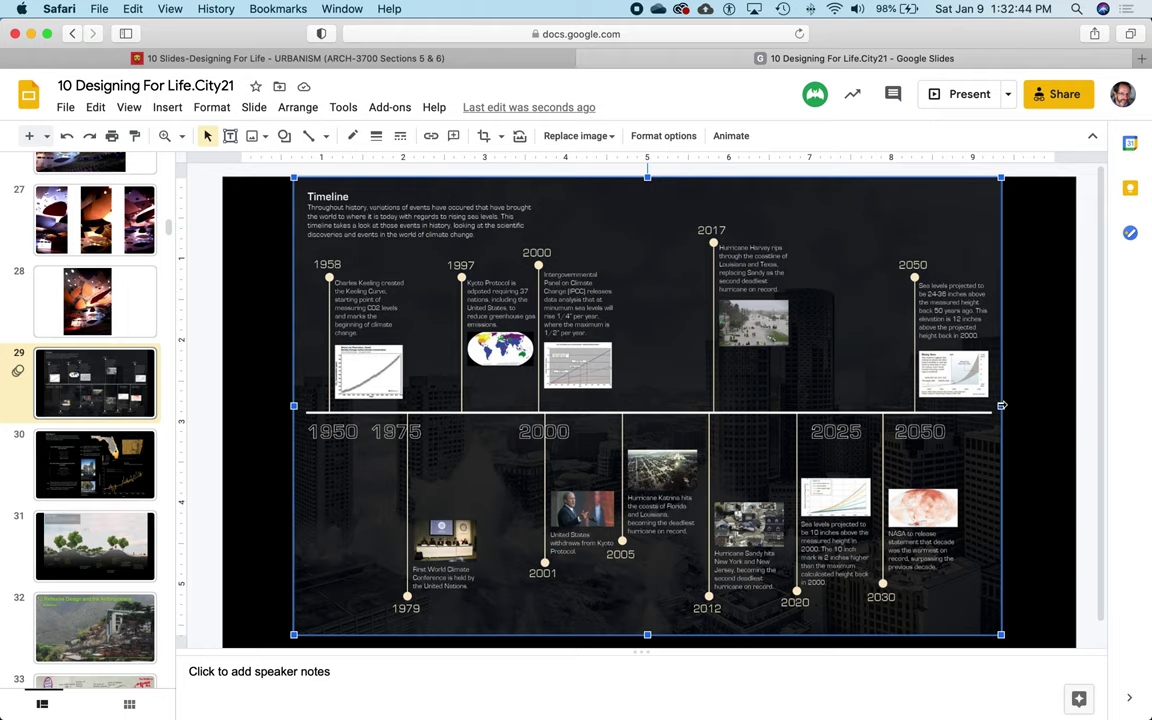
{"action": "left_click_drag", "start_coordinate": [1002, 405], "coordinate": [1075, 425]}
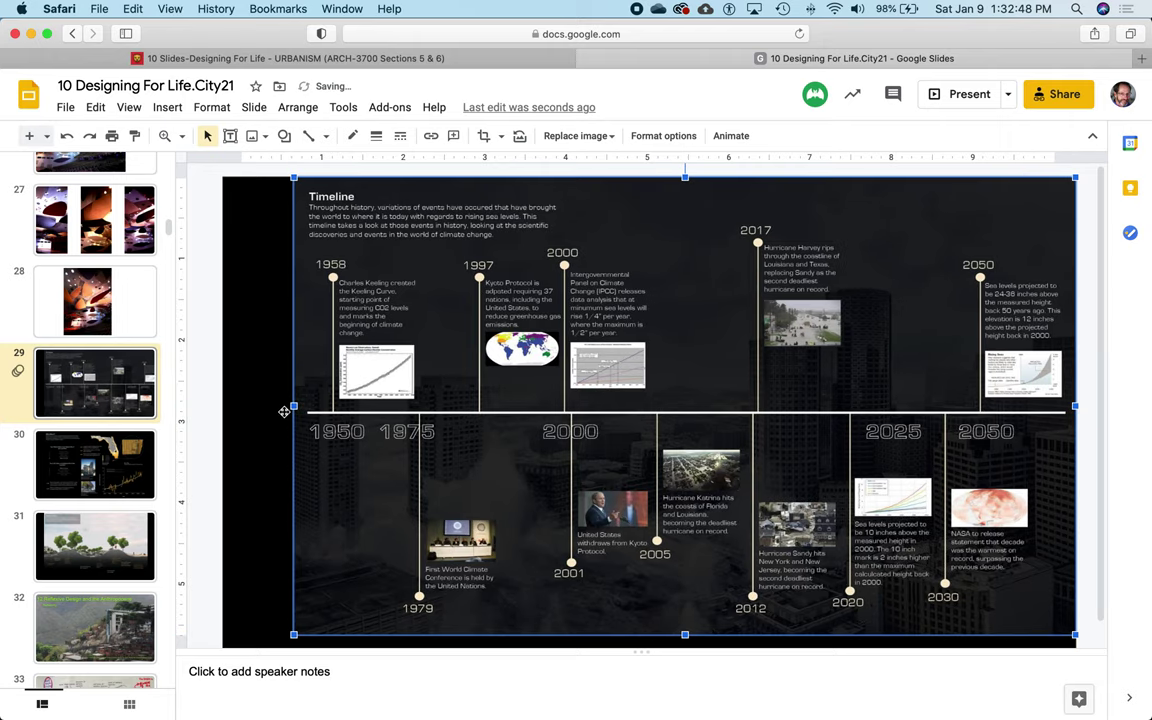
{"action": "left_click_drag", "start_coordinate": [291, 407], "coordinate": [229, 402]}
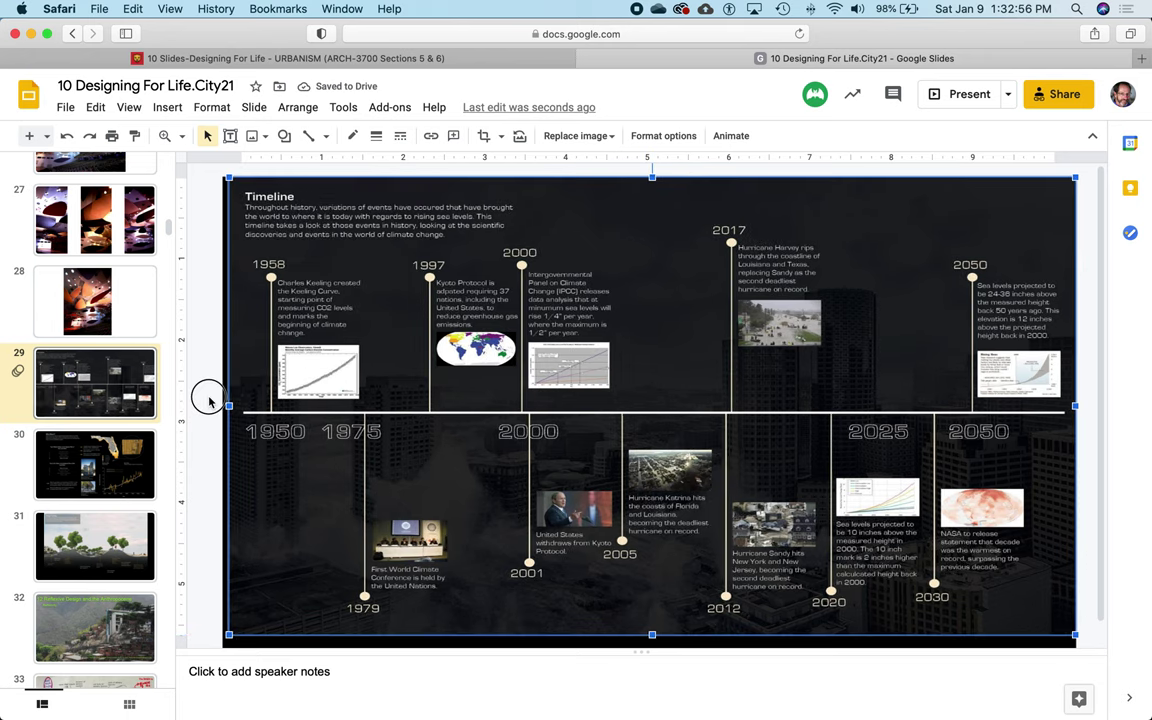
{"action": "left_click", "coordinate": [205, 396]}
Step: On slide 30, make a first crop trimming the Why Miami? image's top-left corner inward
{"action": "left_click", "coordinate": [95, 482]}
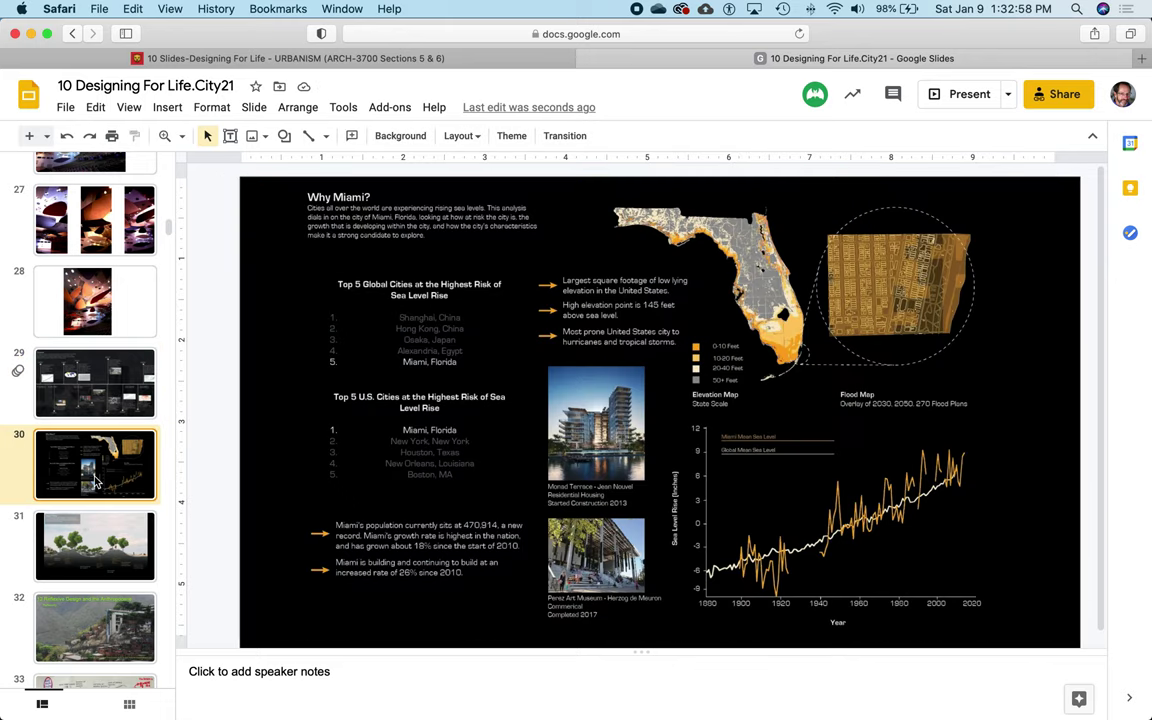
{"action": "left_click", "coordinate": [530, 364]}
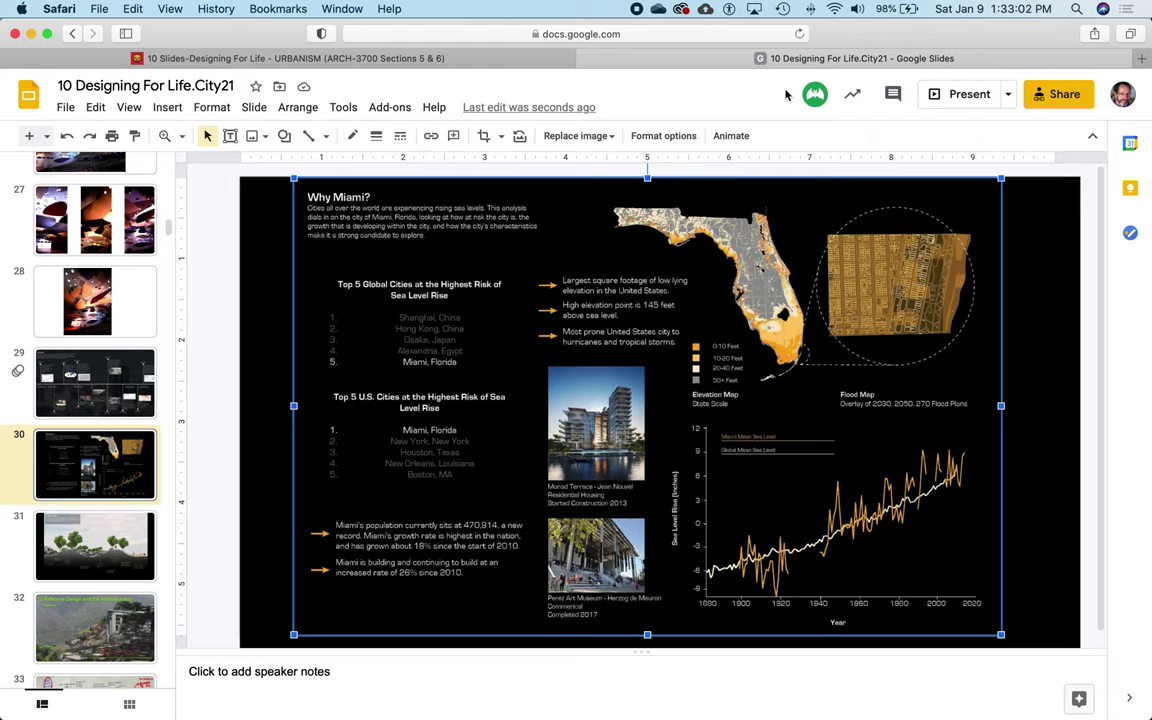
{"action": "double_click", "coordinate": [595, 270]}
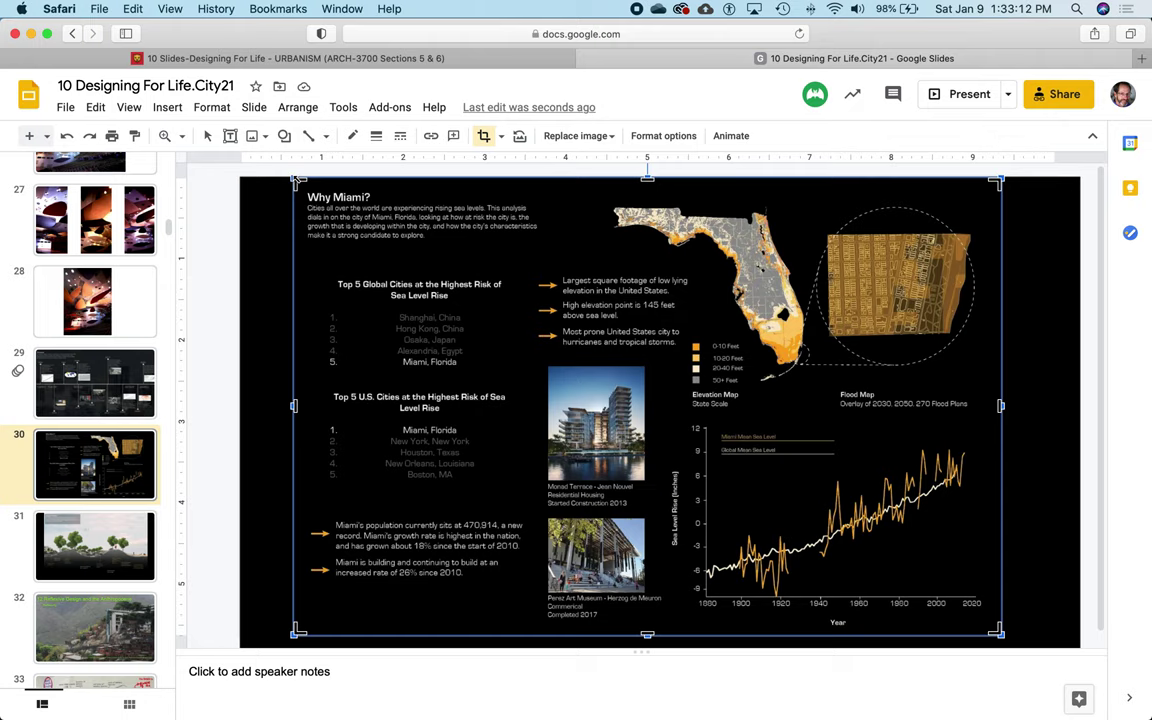
{"action": "left_click_drag", "start_coordinate": [297, 181], "coordinate": [375, 253]}
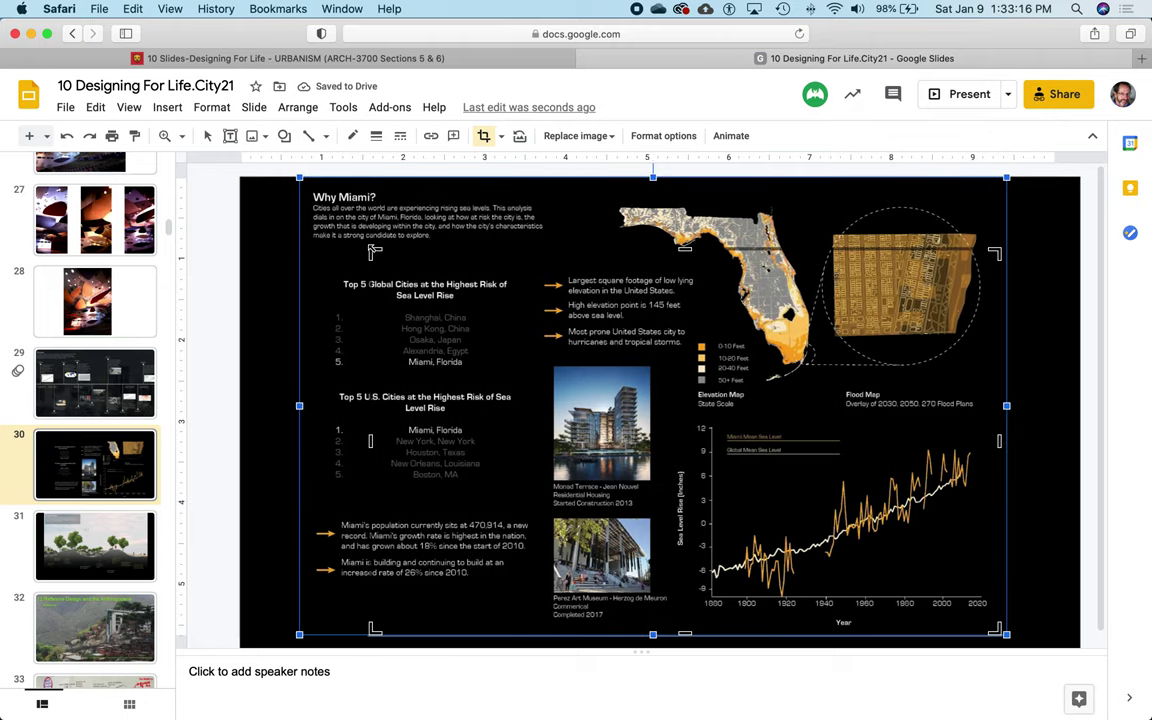
{"action": "left_click_drag", "start_coordinate": [375, 252], "coordinate": [672, 270]}
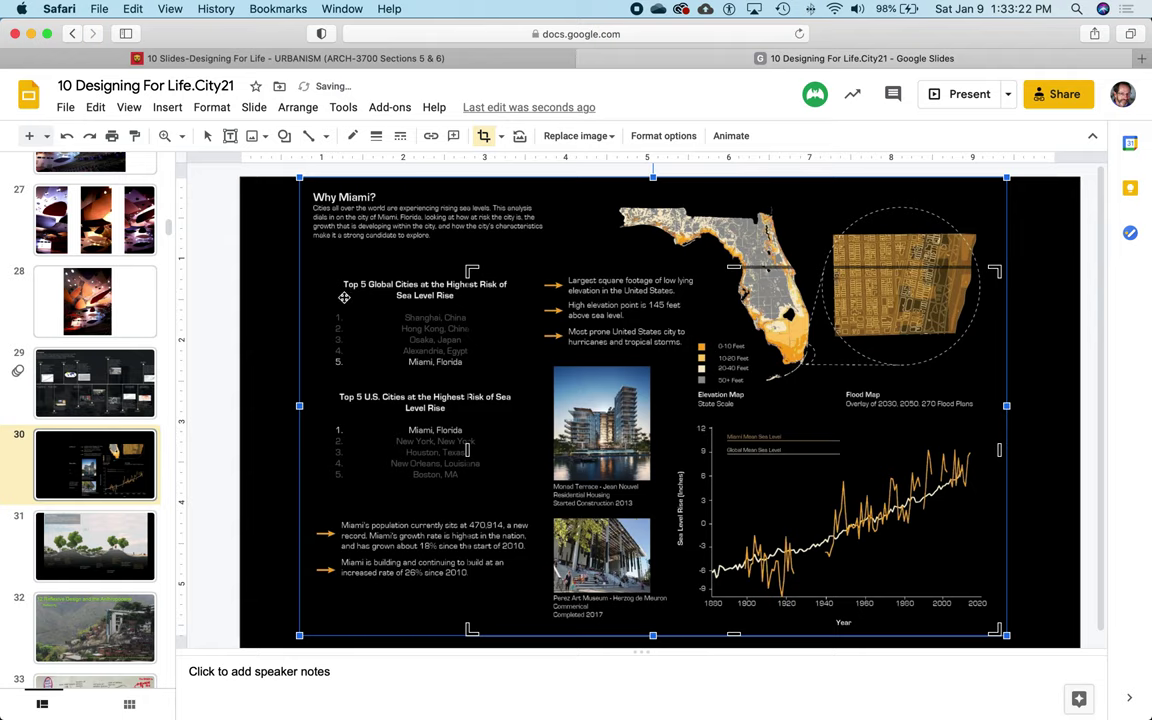
{"action": "key", "text": "Return"}
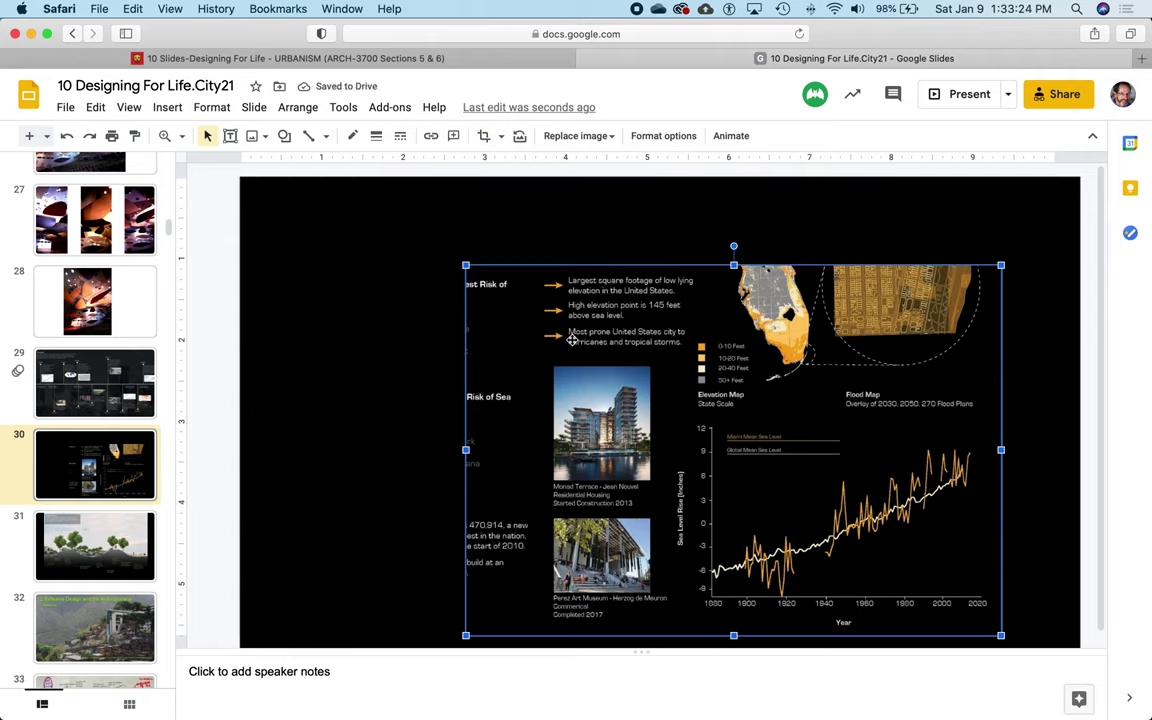
Step: Re-crop the image to just the Florida elevation and flood maps, then shift it right
{"action": "double_click", "coordinate": [538, 351]}
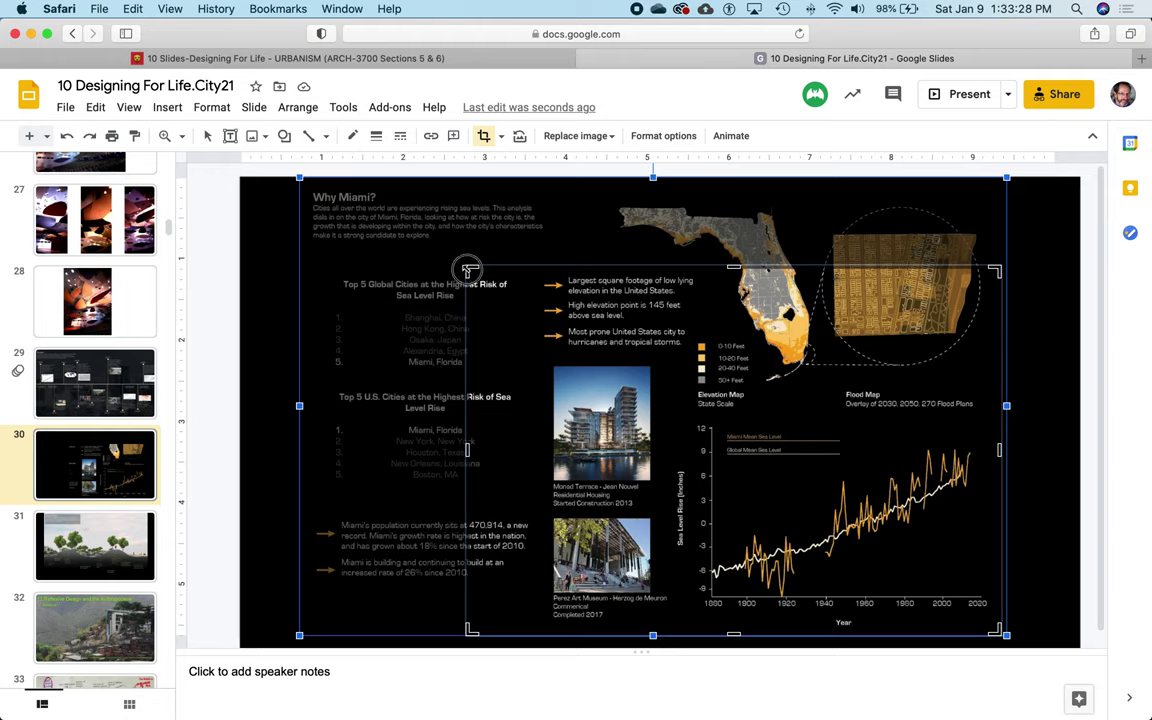
{"action": "left_click_drag", "start_coordinate": [470, 270], "coordinate": [598, 190]}
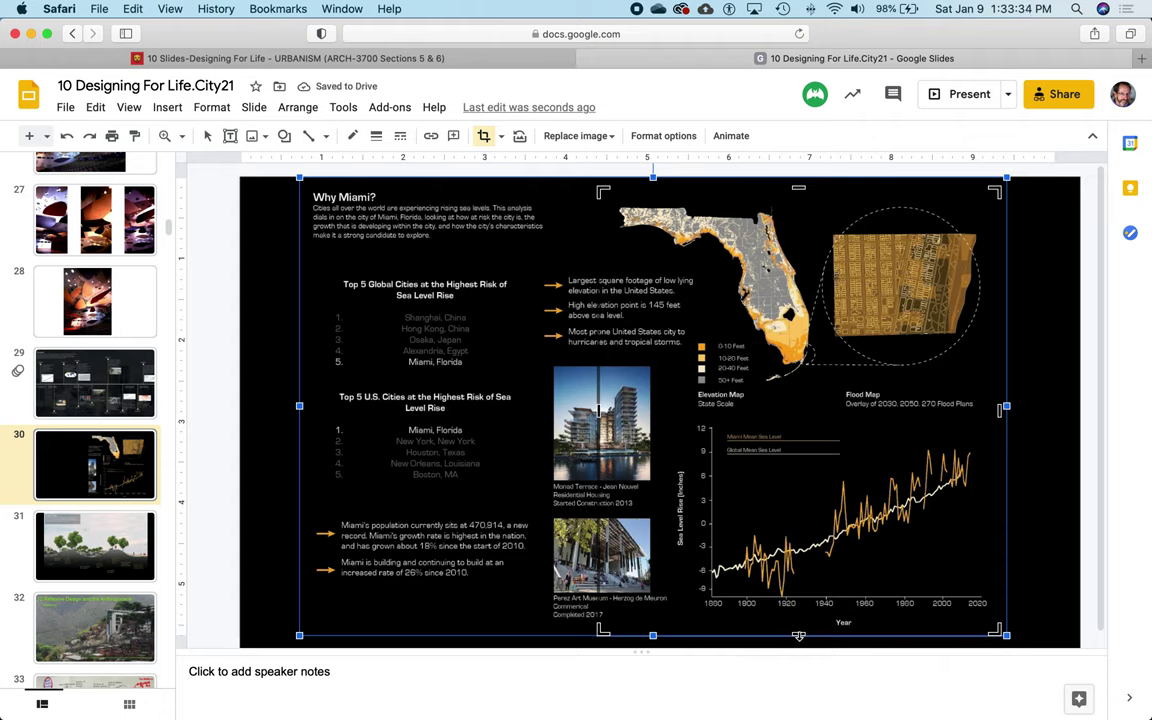
{"action": "left_click_drag", "start_coordinate": [798, 634], "coordinate": [813, 420]}
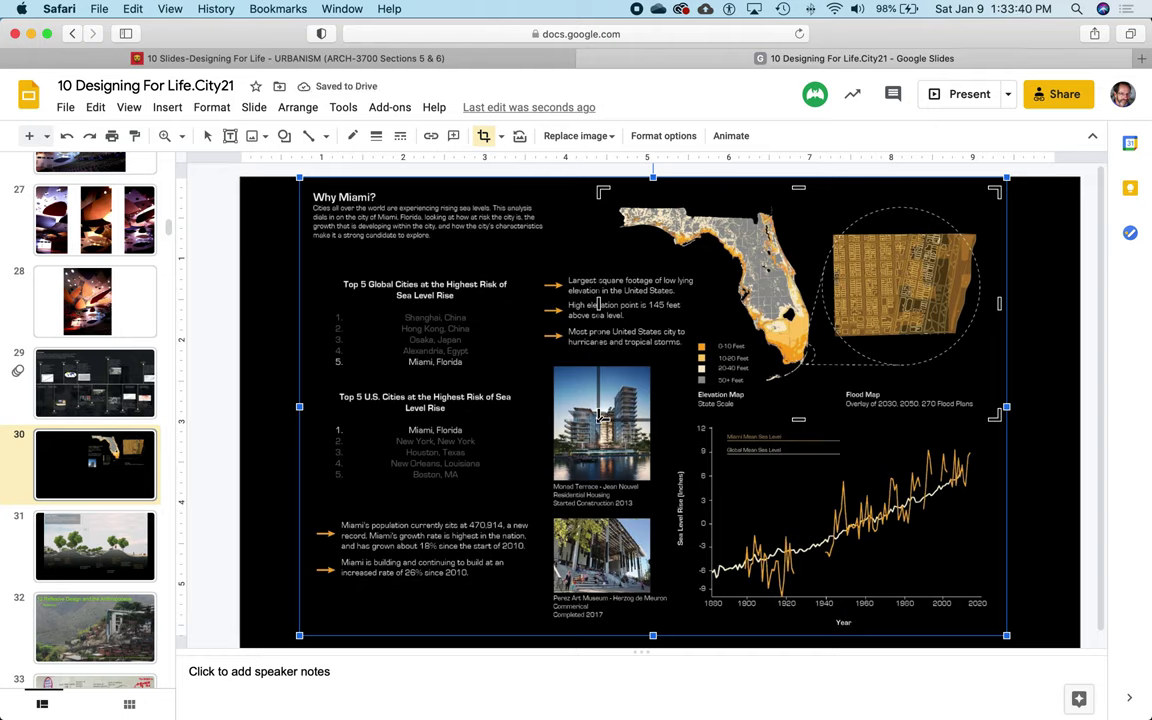
{"action": "left_click_drag", "start_coordinate": [598, 415], "coordinate": [616, 415]}
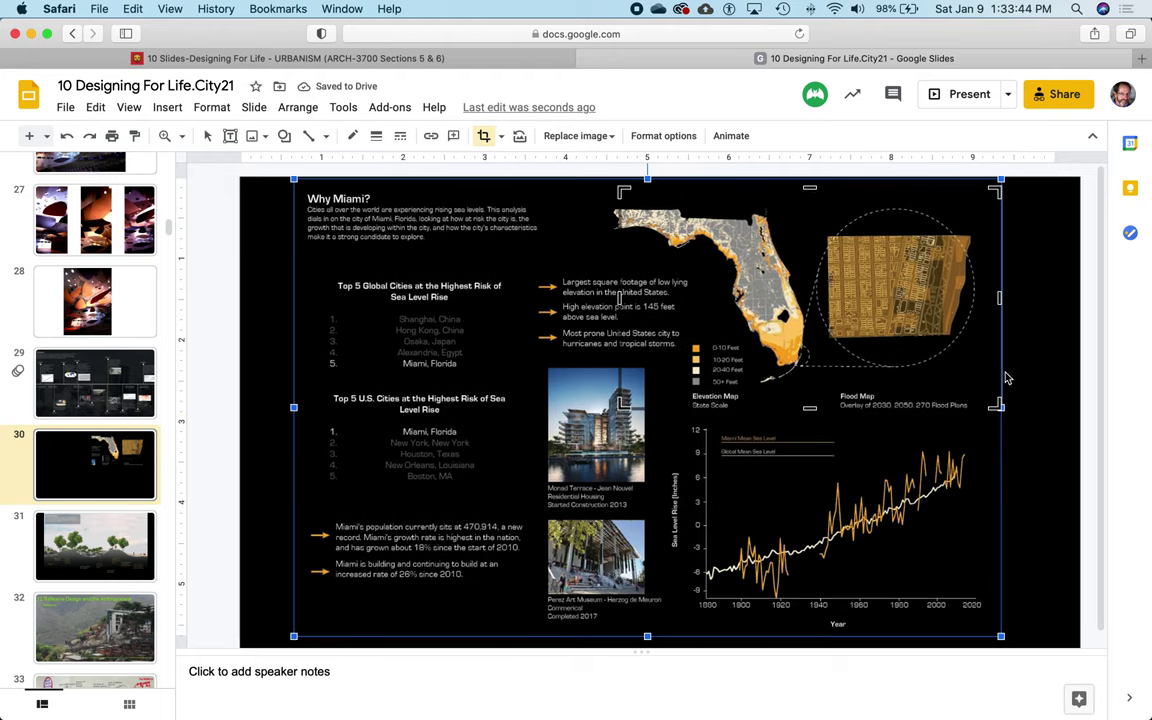
{"action": "left_click", "coordinate": [1047, 359]}
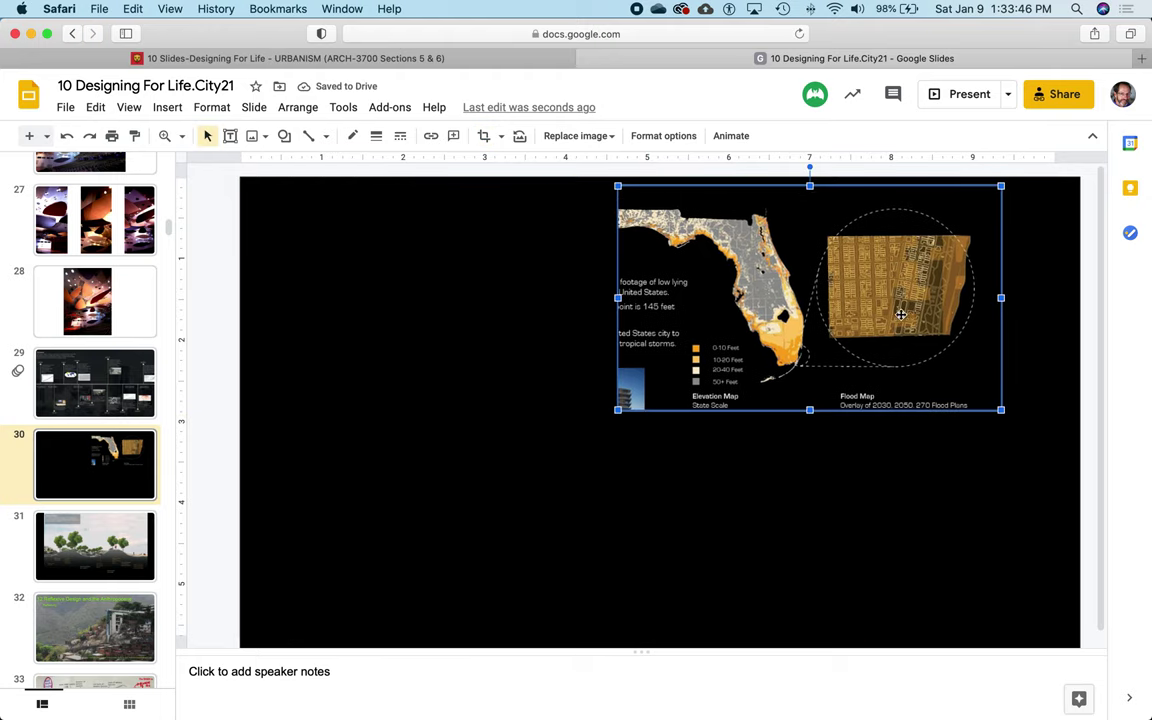
{"action": "left_click_drag", "start_coordinate": [907, 310], "coordinate": [996, 304]}
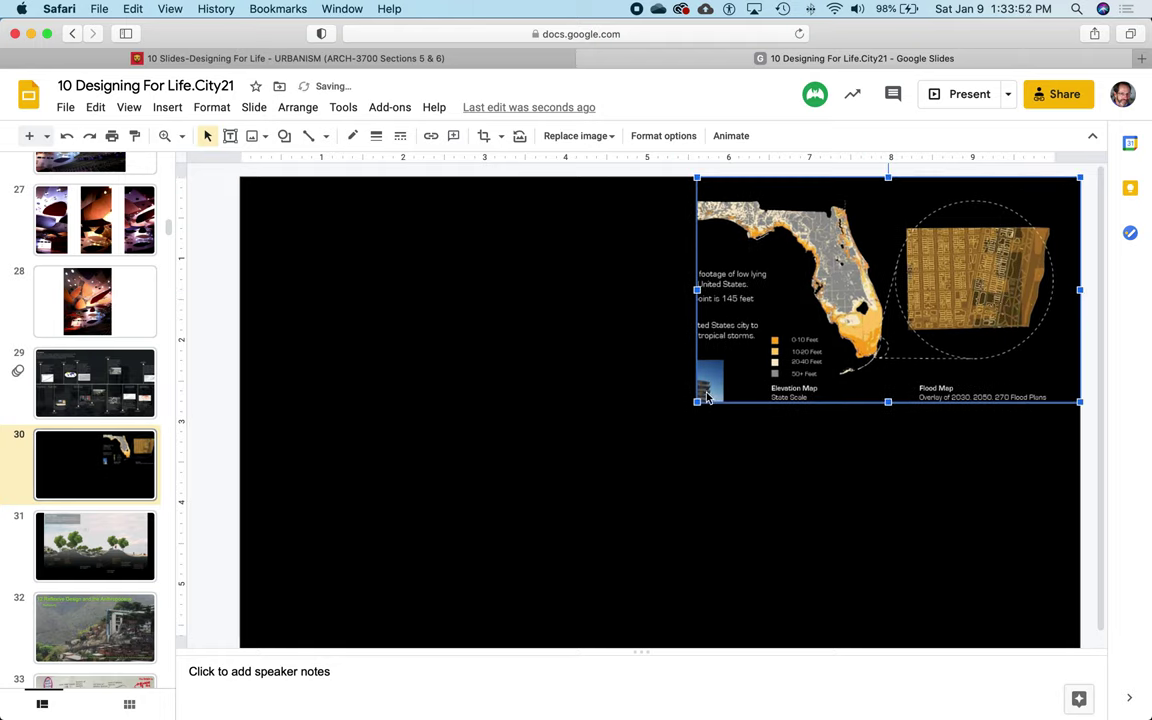
Step: Enlarge the Florida maps image toward the lower left and widen it to the slide's left edge
{"action": "left_click_drag", "start_coordinate": [697, 402], "coordinate": [276, 556]}
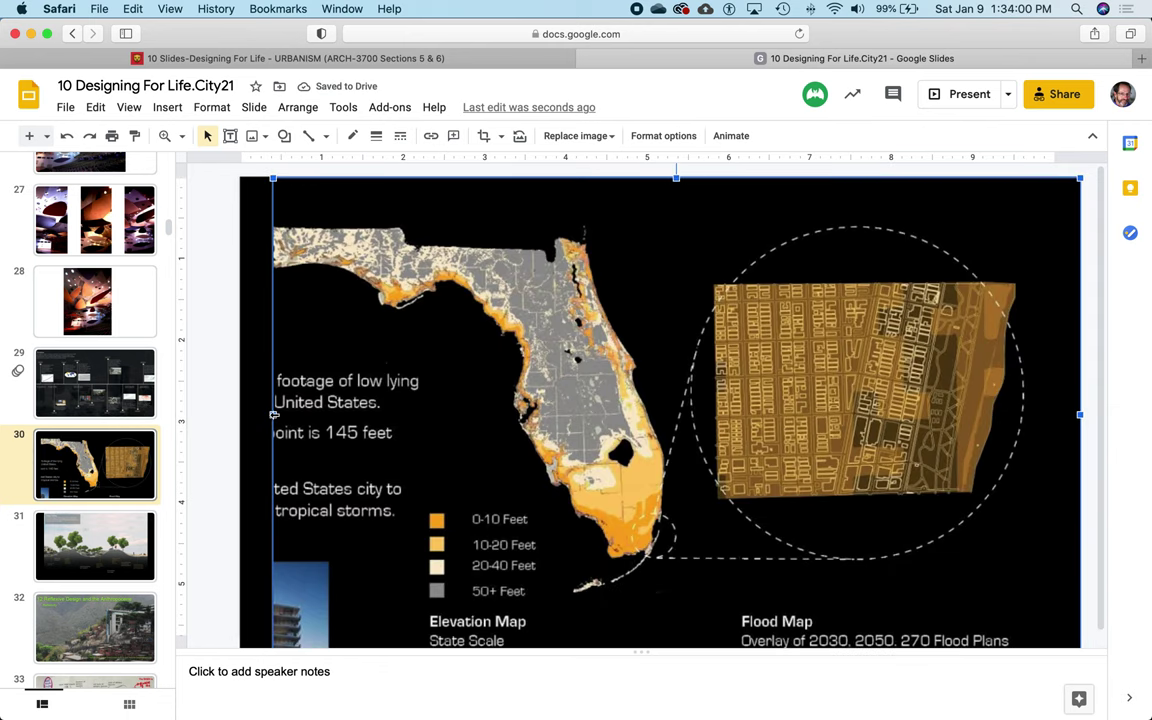
{"action": "left_click_drag", "start_coordinate": [274, 418], "coordinate": [238, 414]}
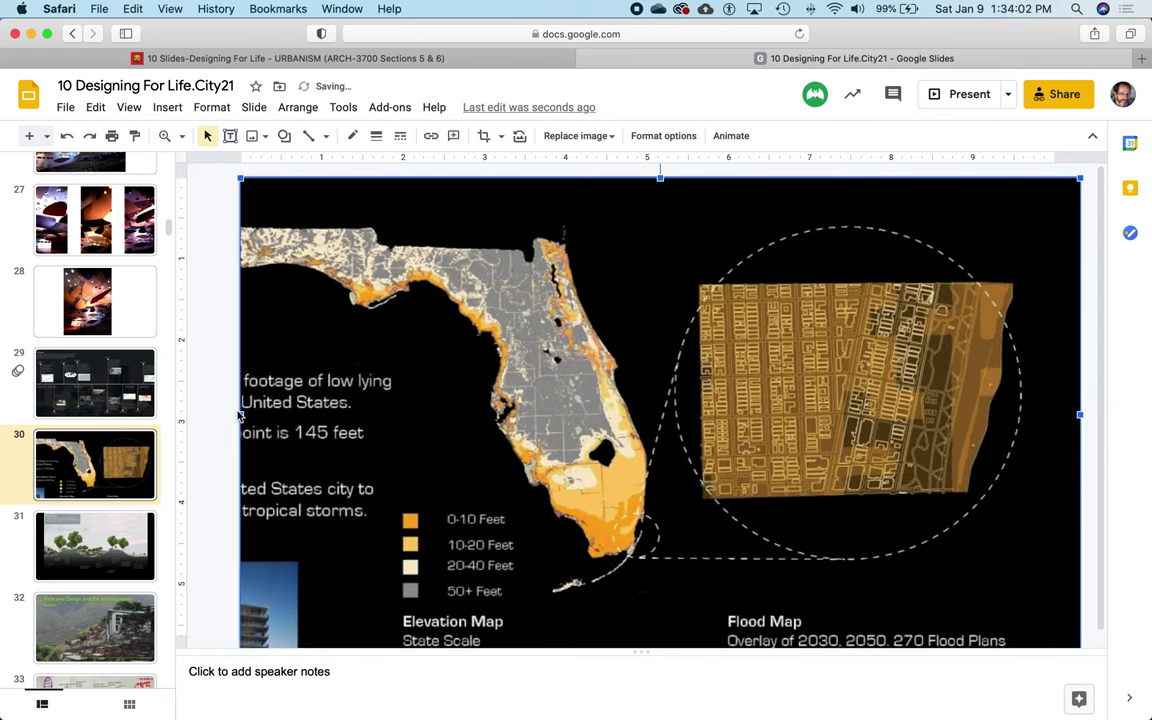
{"action": "left_click", "coordinate": [216, 376]}
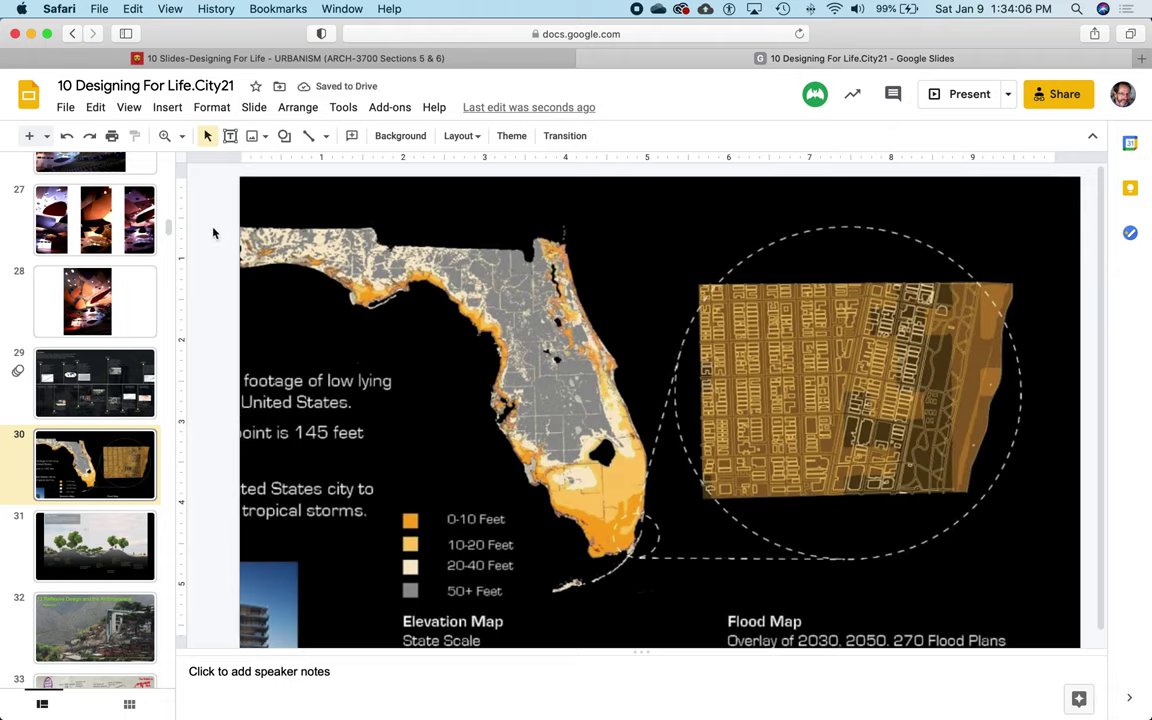
Step: Adjust the bottom crop edge of the Florida map image on slide 30
{"action": "double_click", "coordinate": [497, 396]}
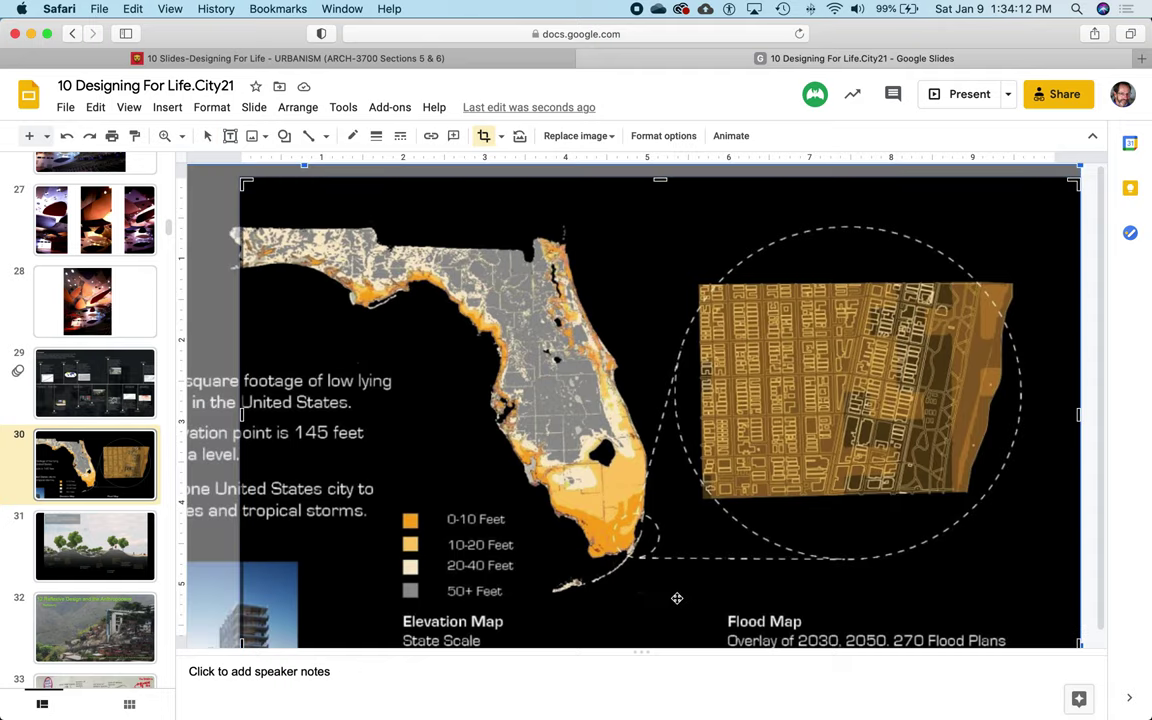
{"action": "key", "text": "super+alt+minus"}
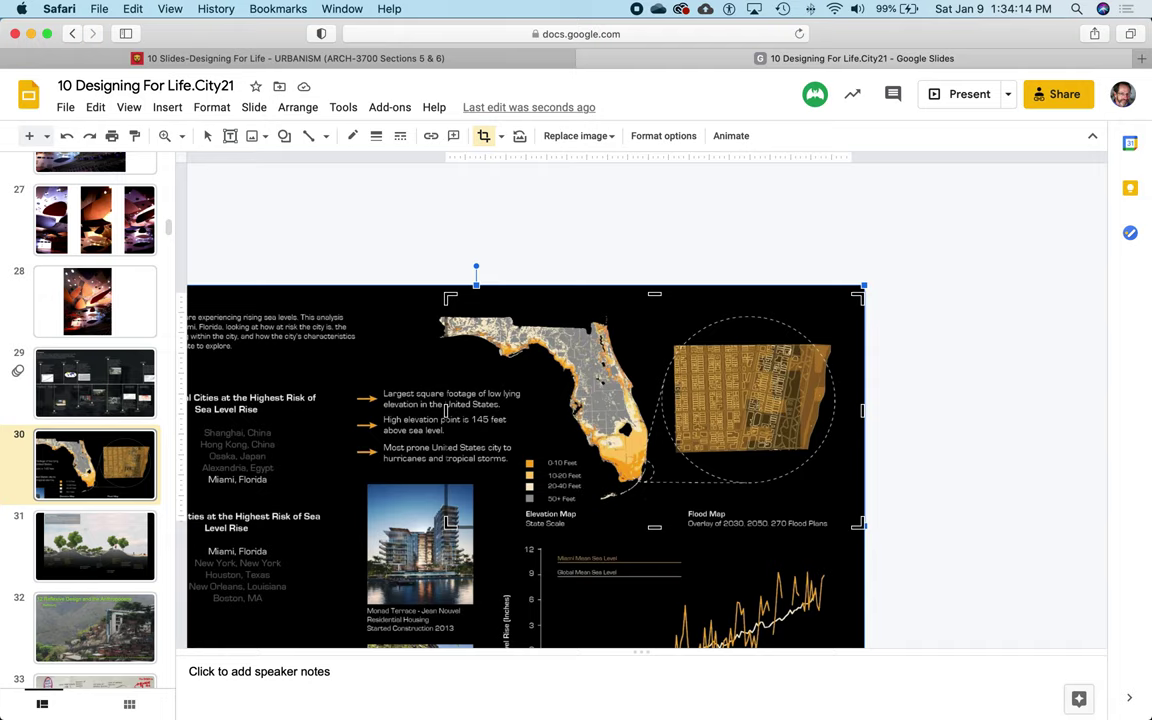
{"action": "key", "text": "Page_Down"}
{"action": "key", "text": "Page_Up"}
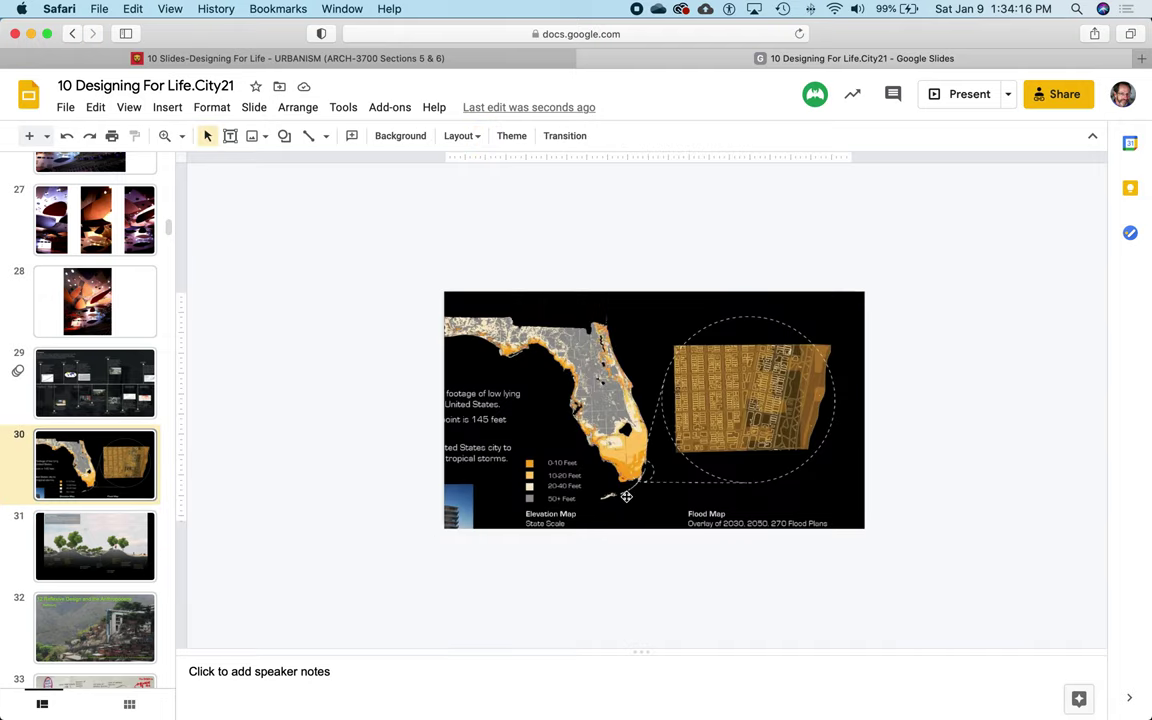
{"action": "left_click", "coordinate": [626, 496]}
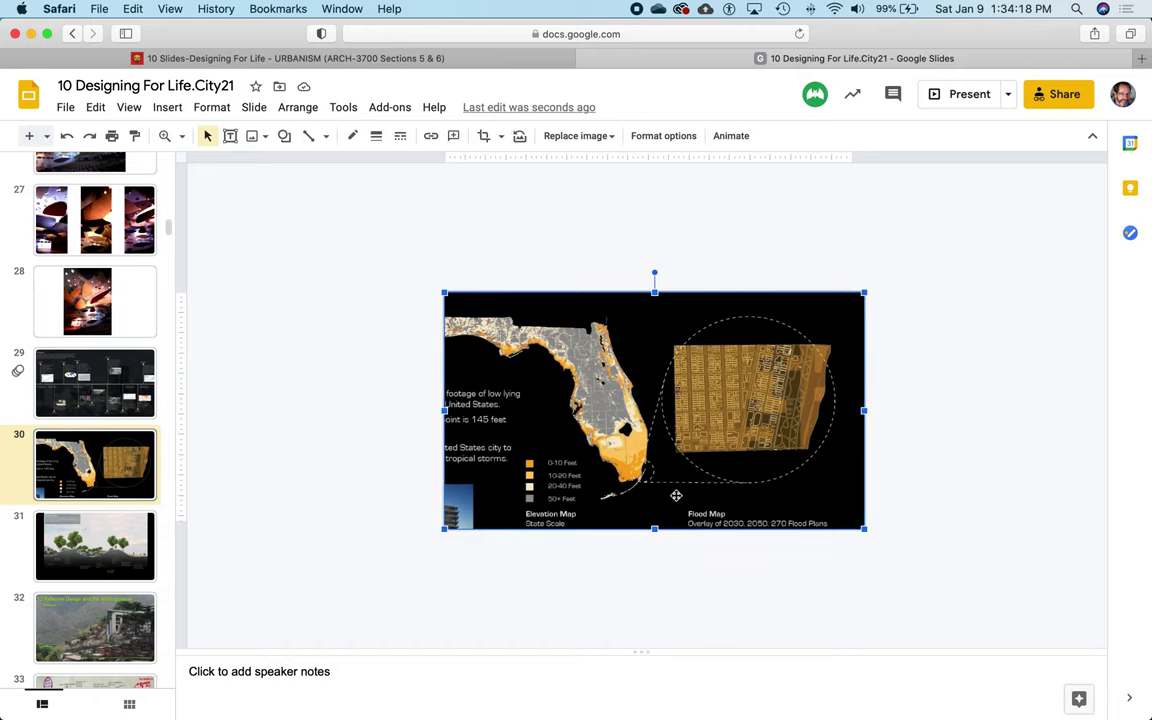
{"action": "double_click", "coordinate": [679, 495]}
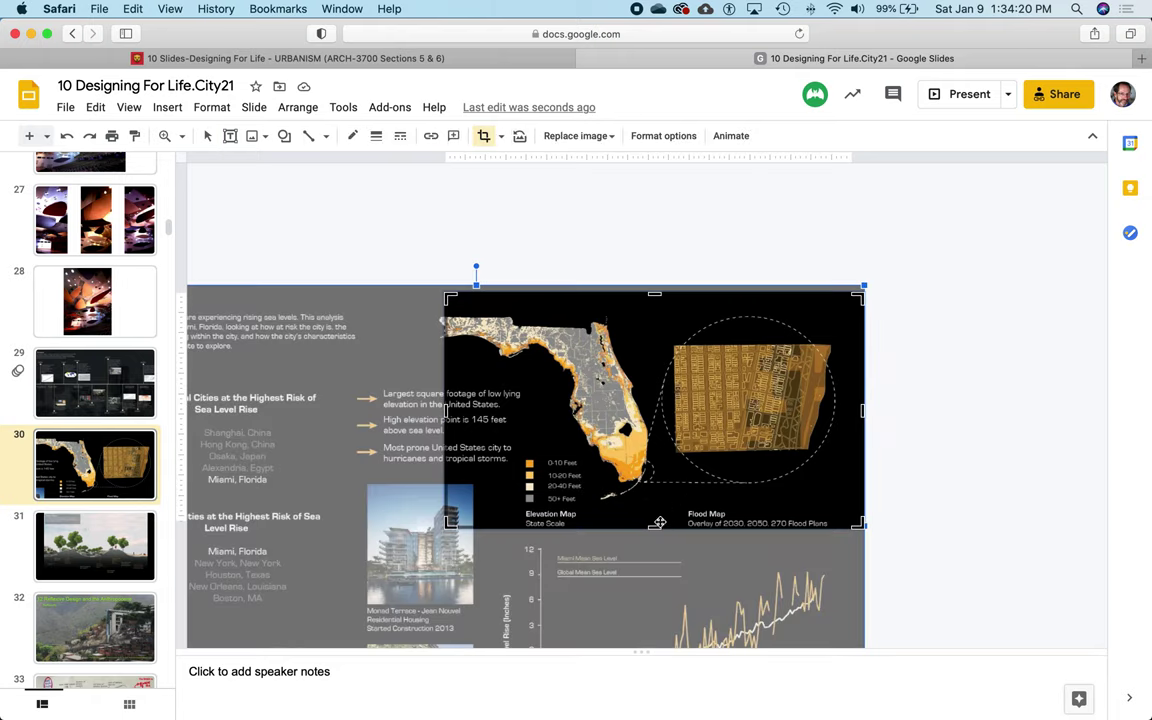
{"action": "left_click_drag", "start_coordinate": [654, 527], "coordinate": [663, 498]}
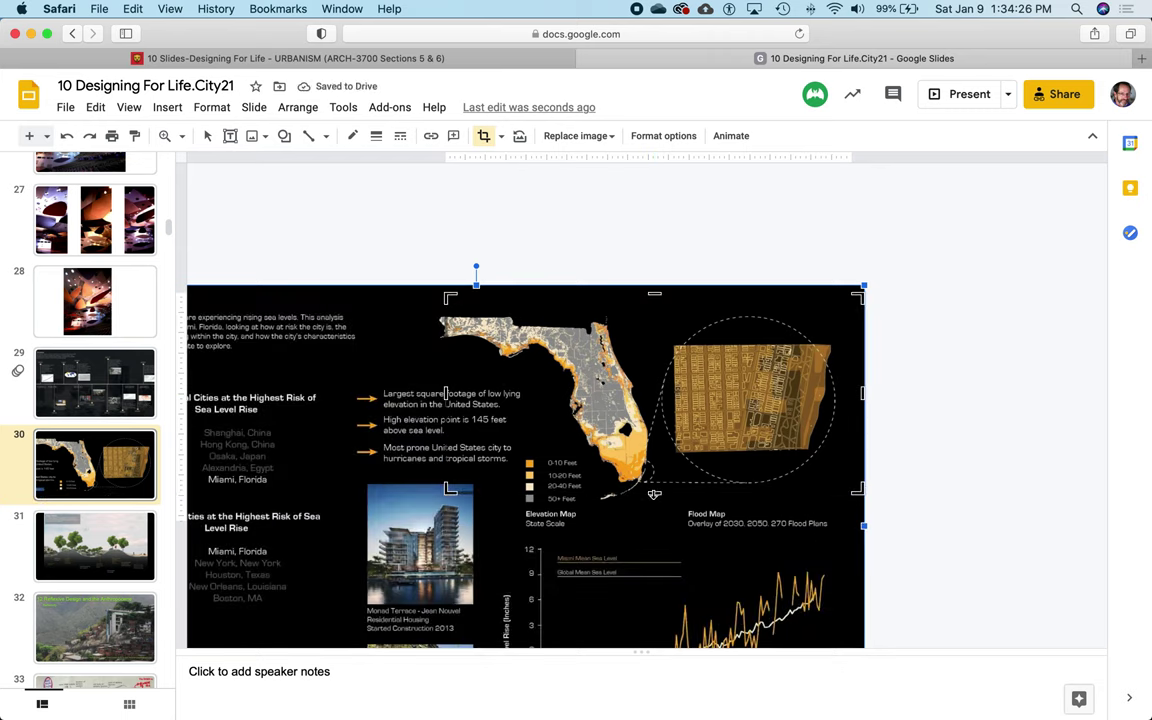
{"action": "left_click_drag", "start_coordinate": [654, 494], "coordinate": [650, 509]}
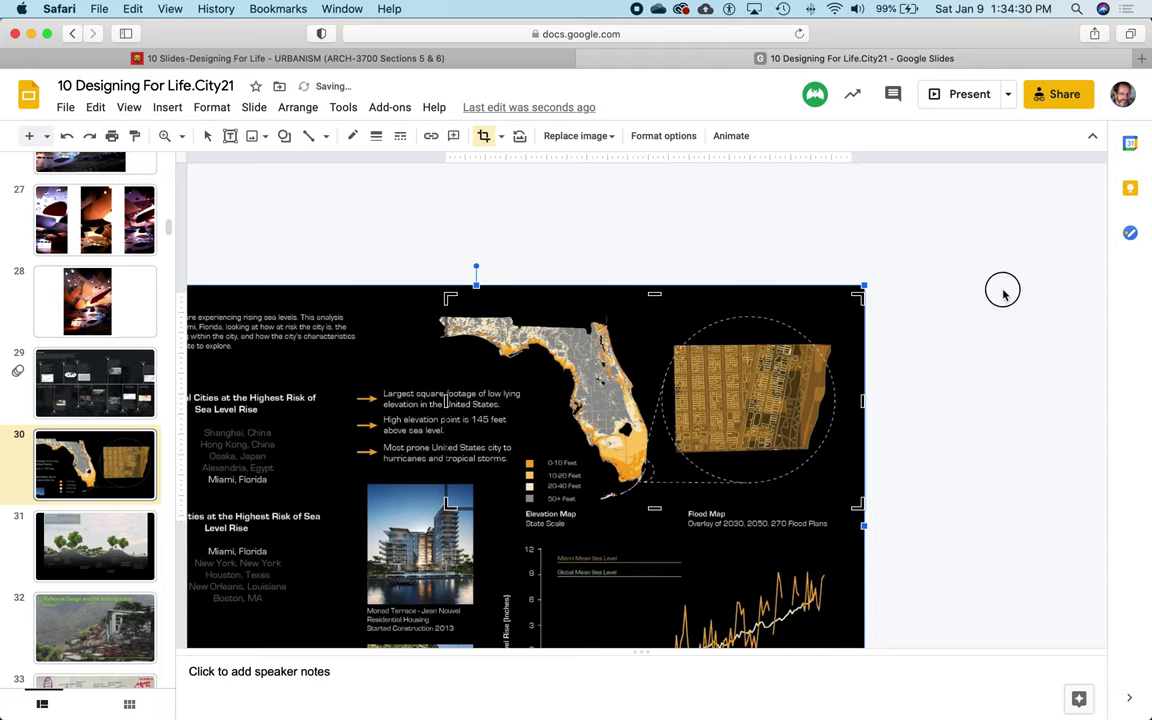
{"action": "key", "text": "Return"}
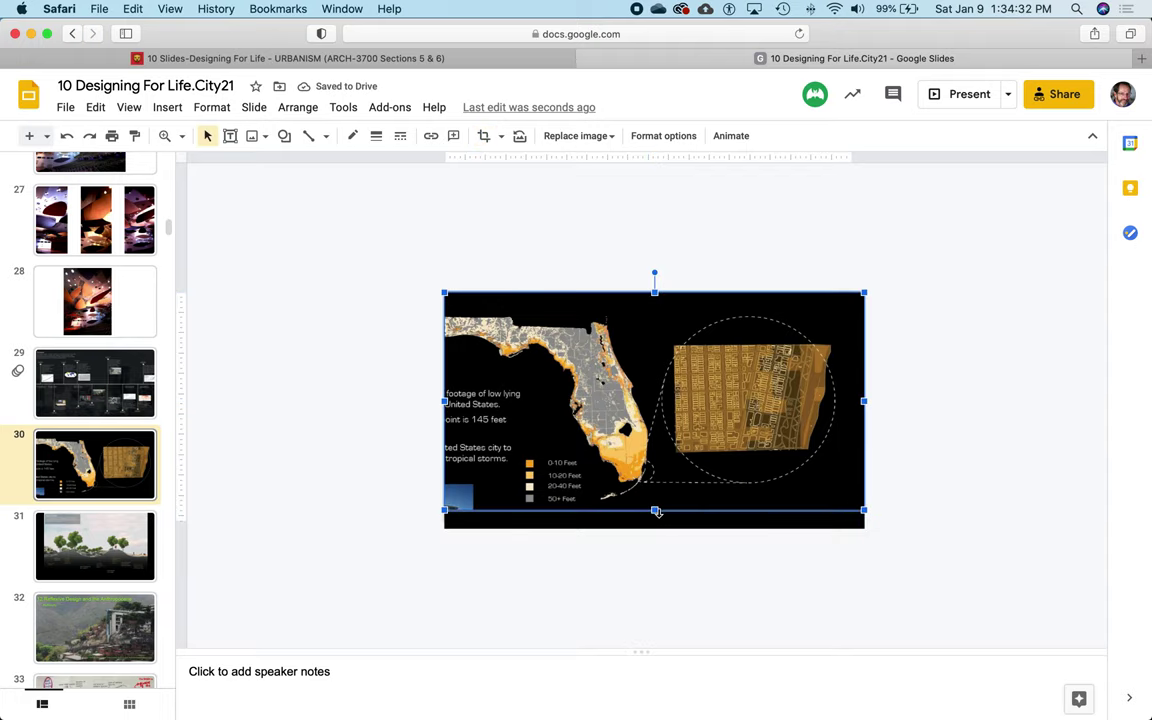
Step: Stretch the Florida map image down so it fills the slide's full height
{"action": "left_click_drag", "start_coordinate": [657, 513], "coordinate": [656, 529]}
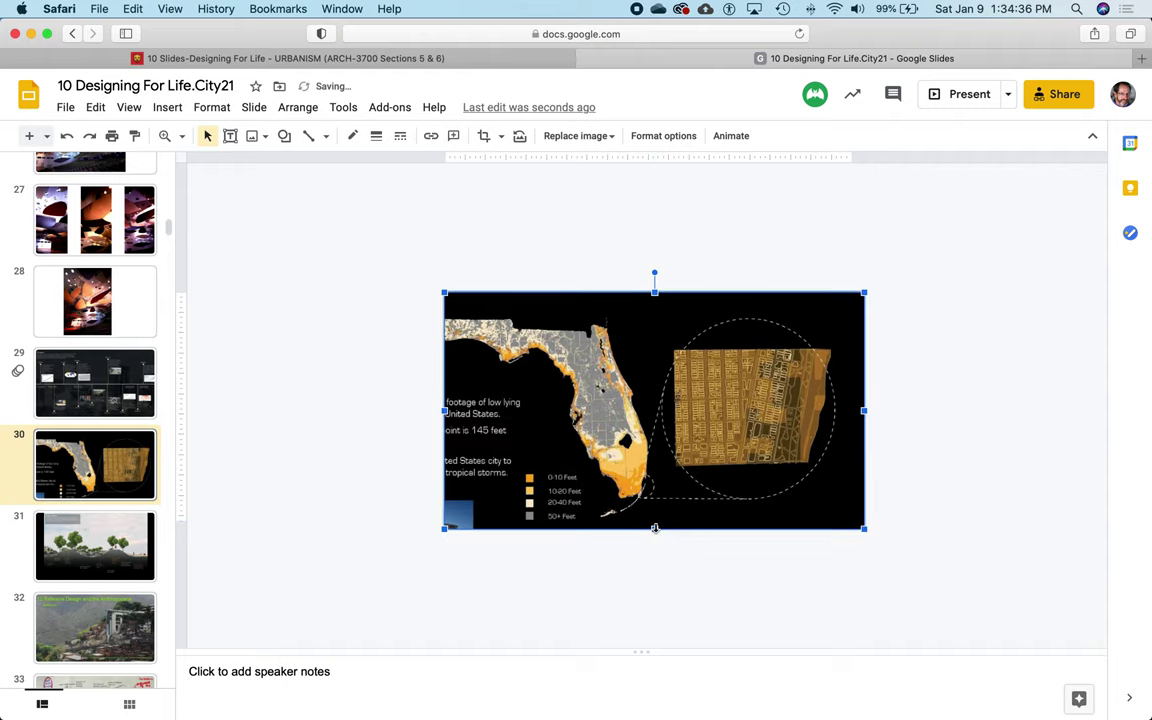
{"action": "key", "text": "super+alt+equal"}
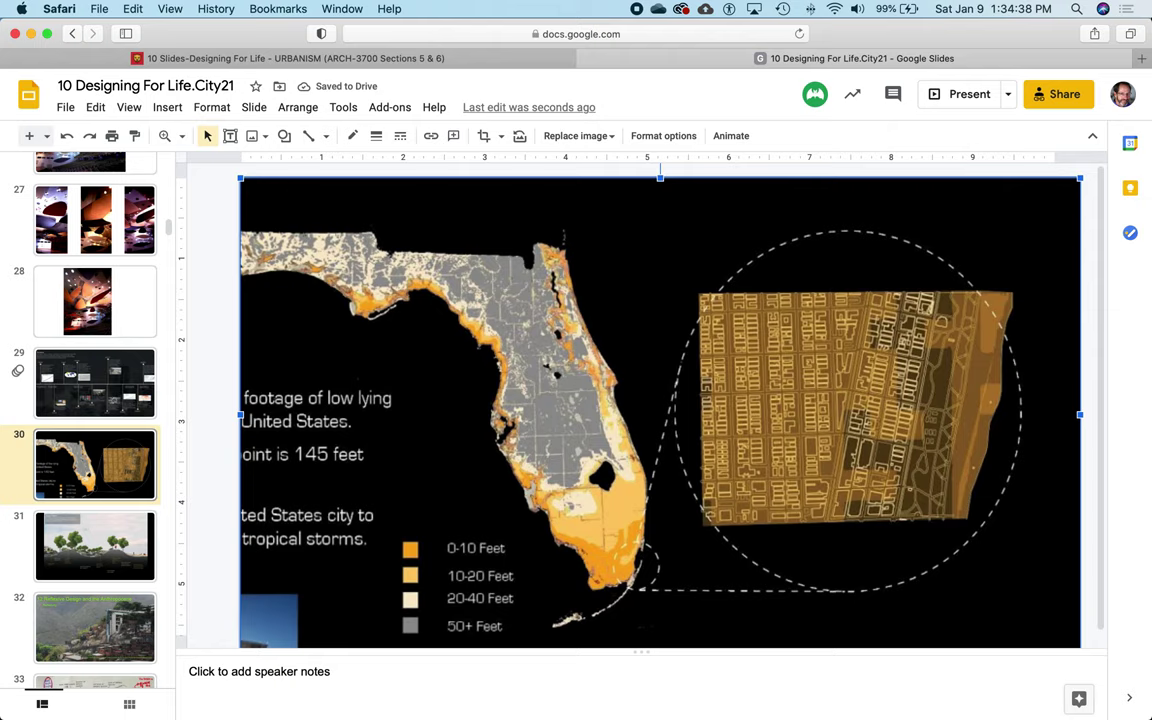
{"action": "left_click", "coordinate": [206, 428]}
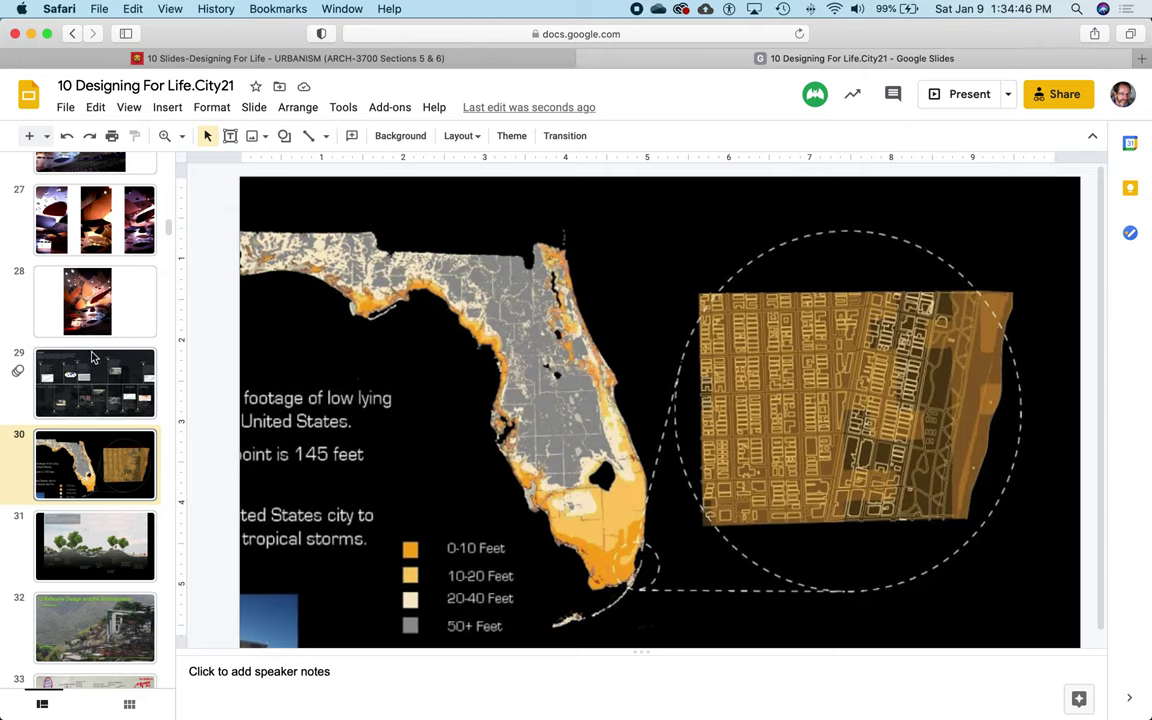
Step: Start an image upload from the computer and search the files for 'Barcelona'
{"action": "left_click", "coordinate": [167, 107]}
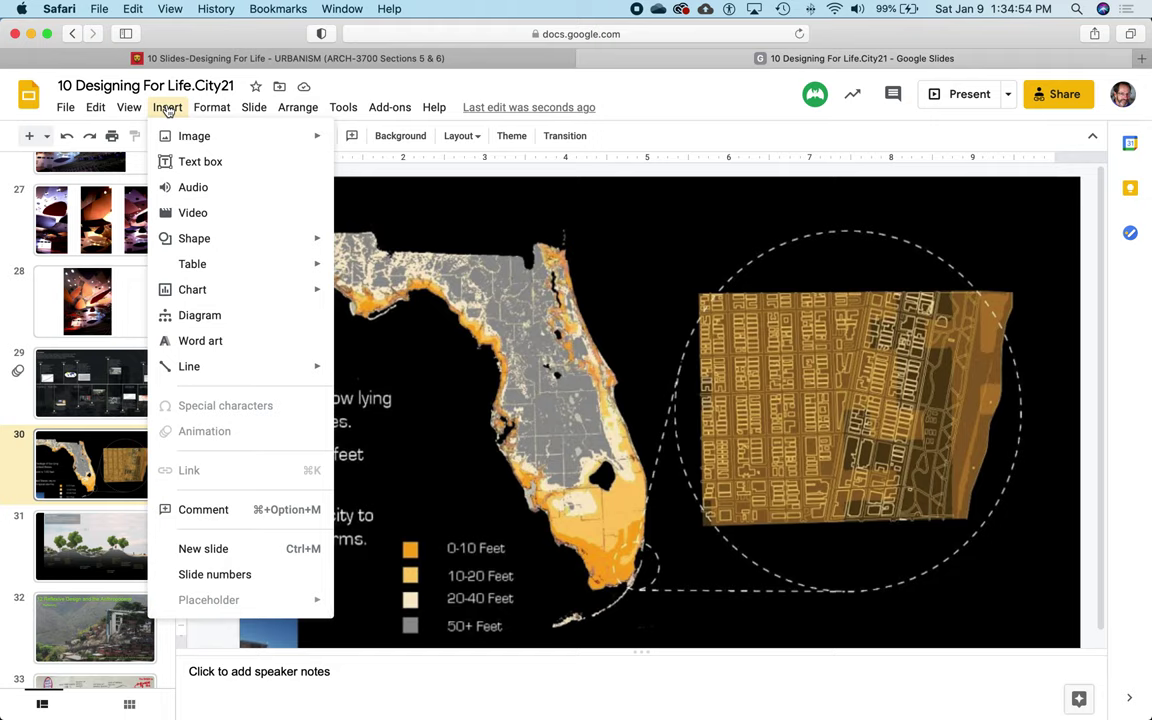
{"action": "mouse_move", "coordinate": [184, 146]}
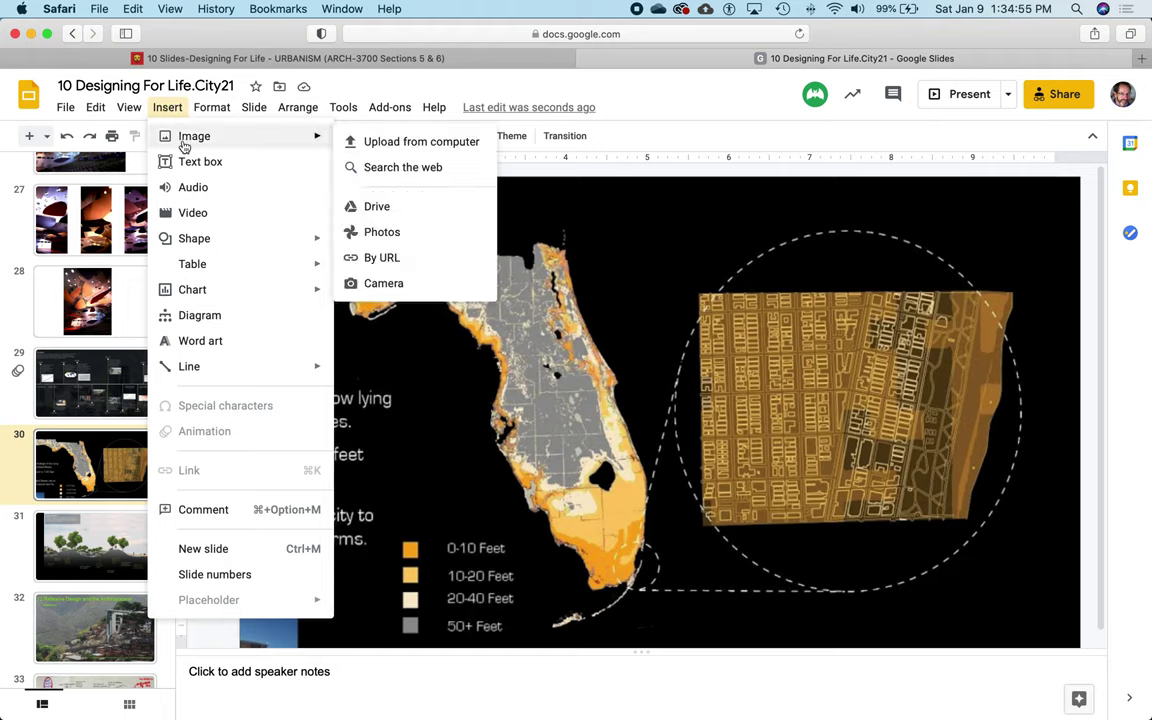
{"action": "left_click", "coordinate": [411, 147]}
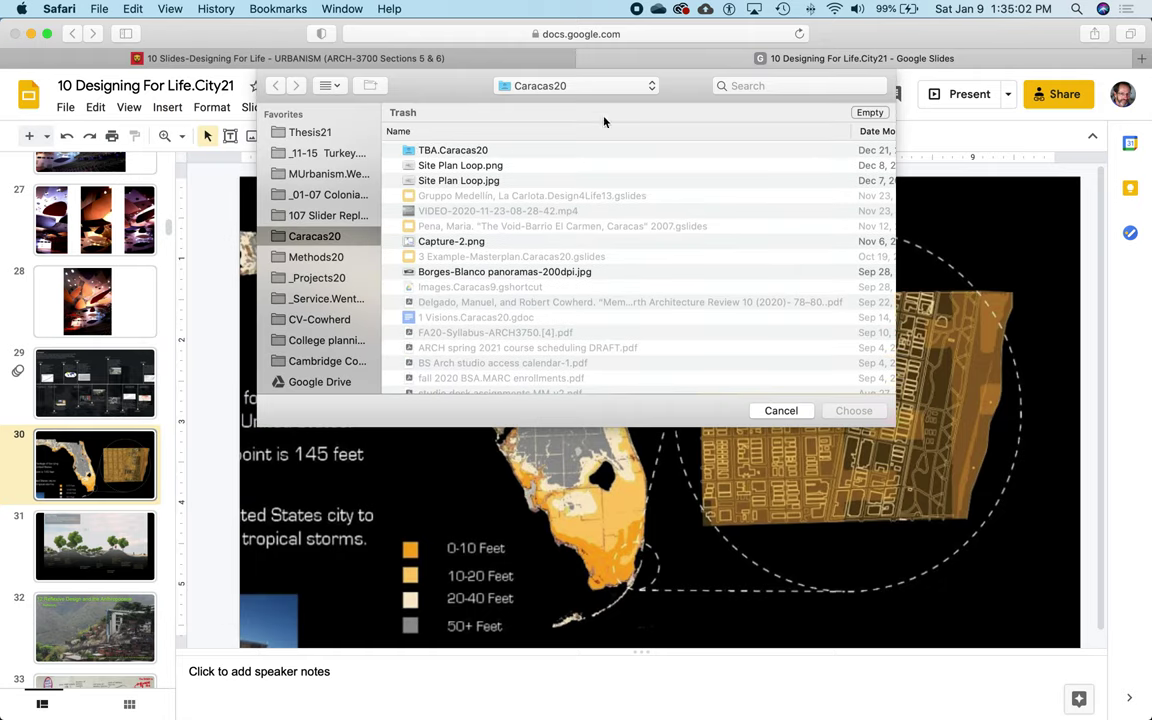
{"action": "left_click", "coordinate": [840, 85]}
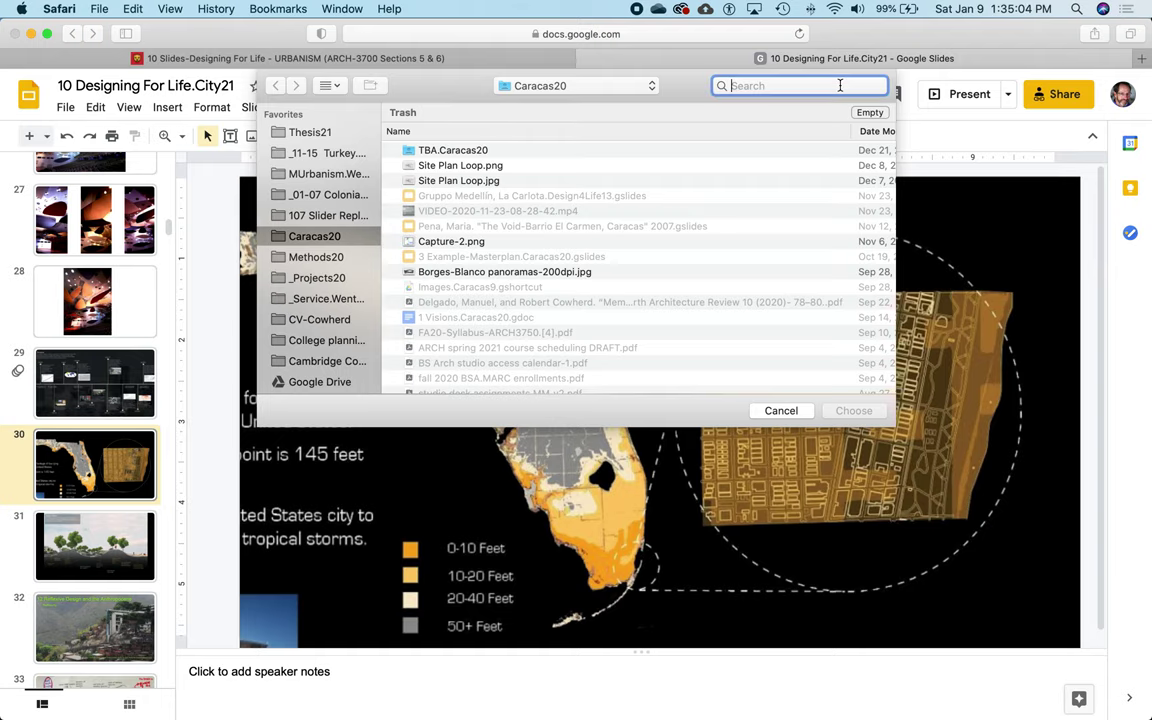
{"action": "type", "text": "B"}
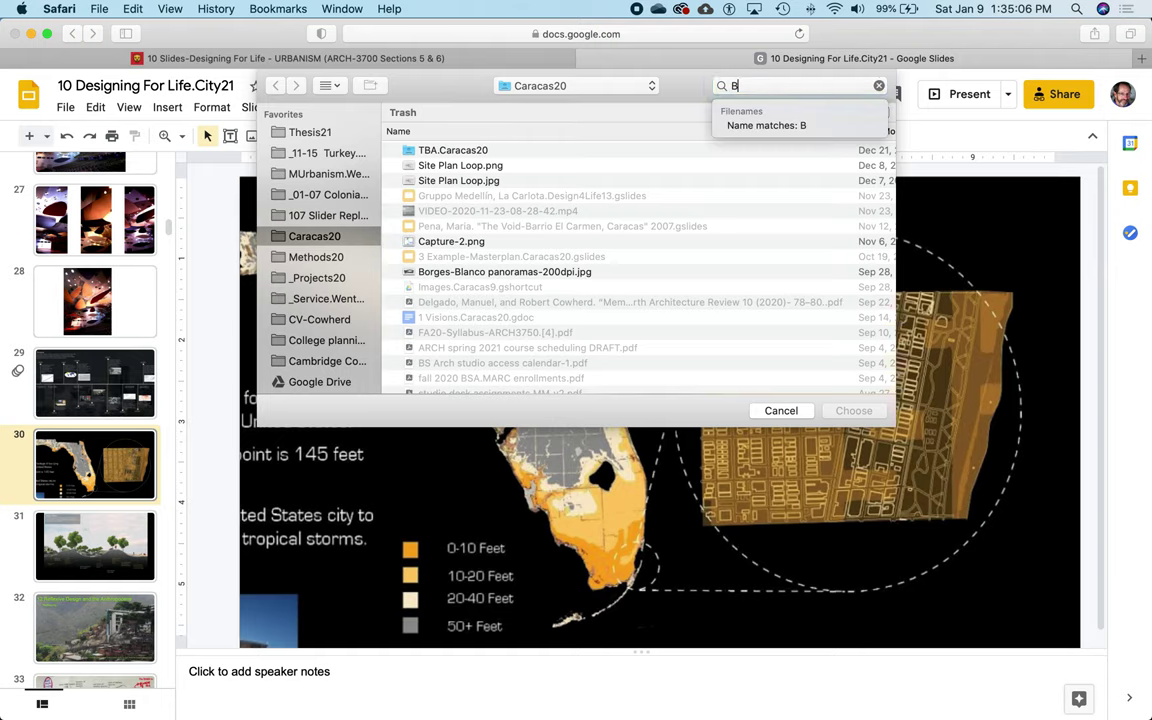
{"action": "type", "text": "ousquets"}
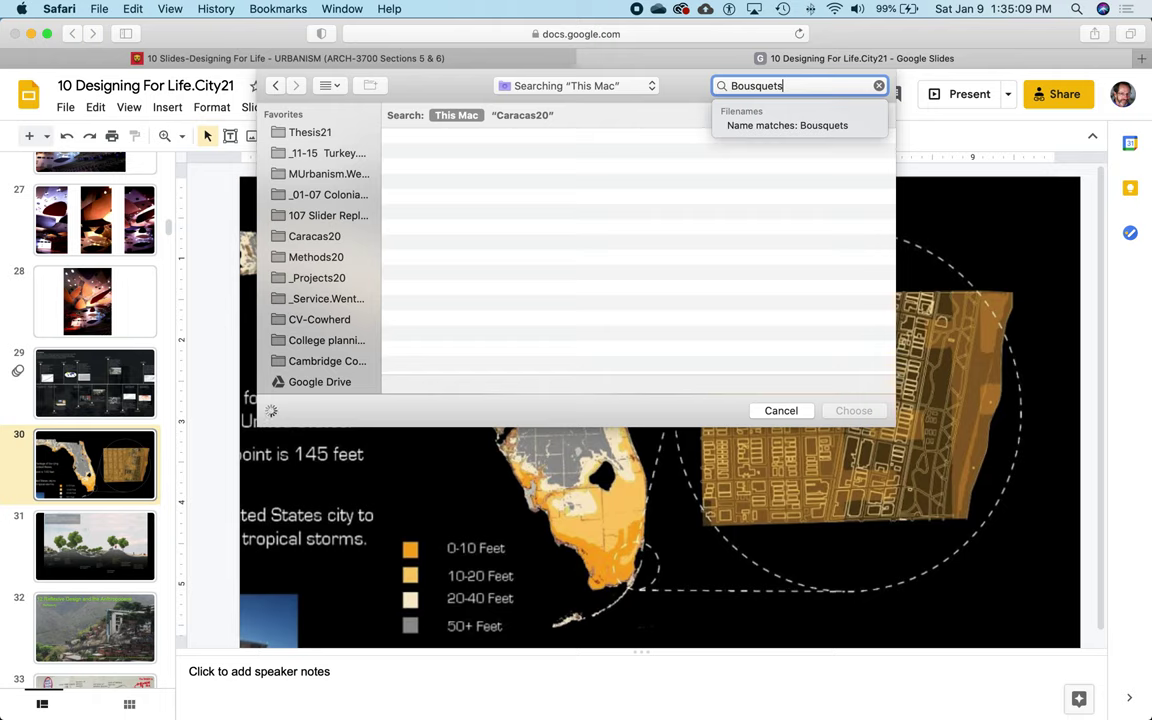
{"action": "key", "text": "Return"}
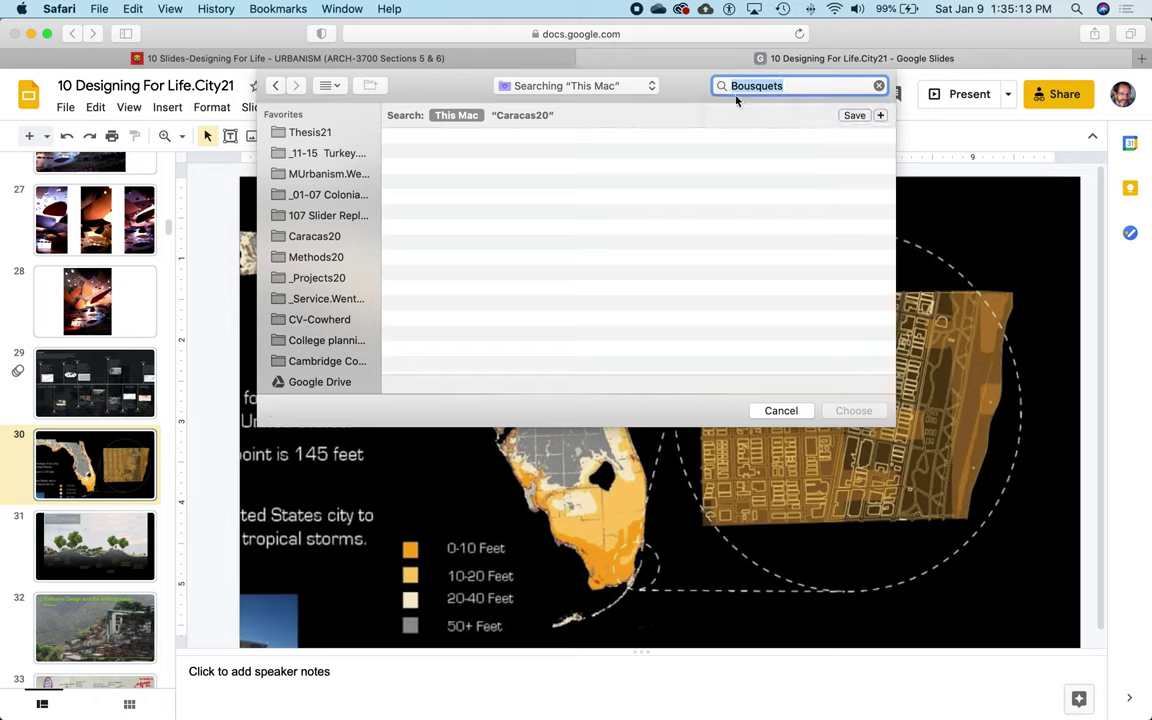
{"action": "type", "text": "Barcelona"}
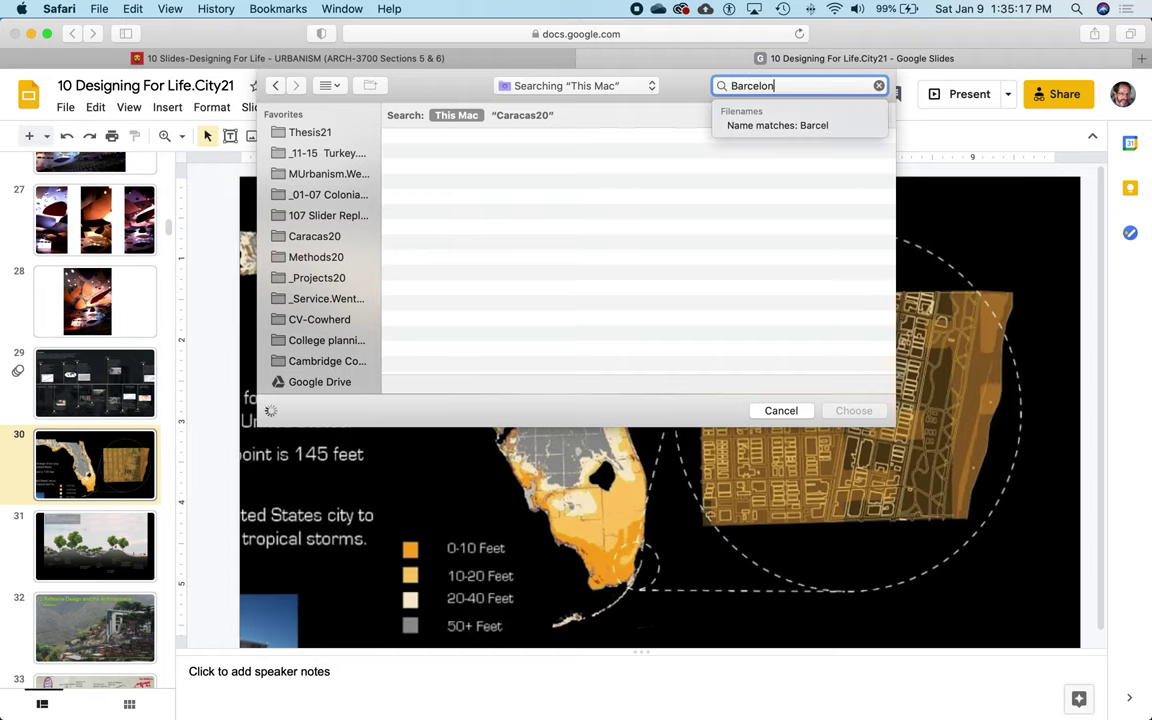
{"action": "key", "text": "Return"}
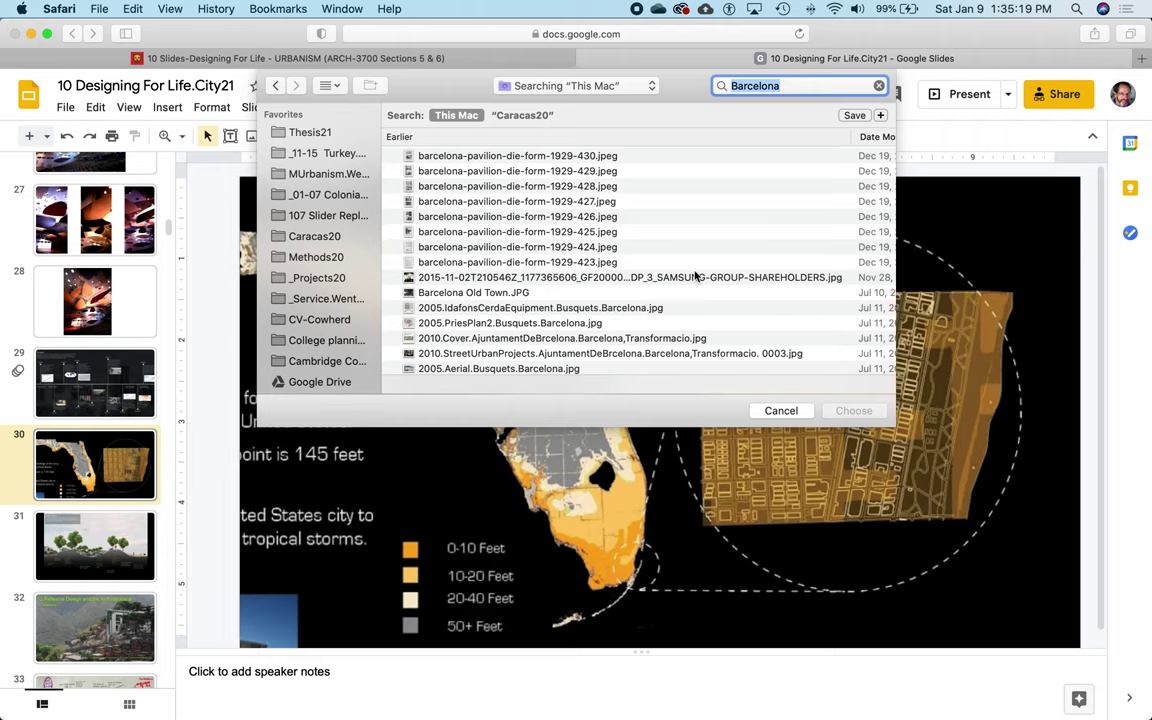
Step: Select the 2005.Busquets.Barcelona scans 0006, 0007, 0001 and 0002 and insert them
{"action": "scroll", "coordinate": [697, 275], "scroll_direction": "down", "scroll_amount": 10}
{"action": "scroll", "coordinate": [697, 277], "scroll_direction": "down", "scroll_amount": 10}
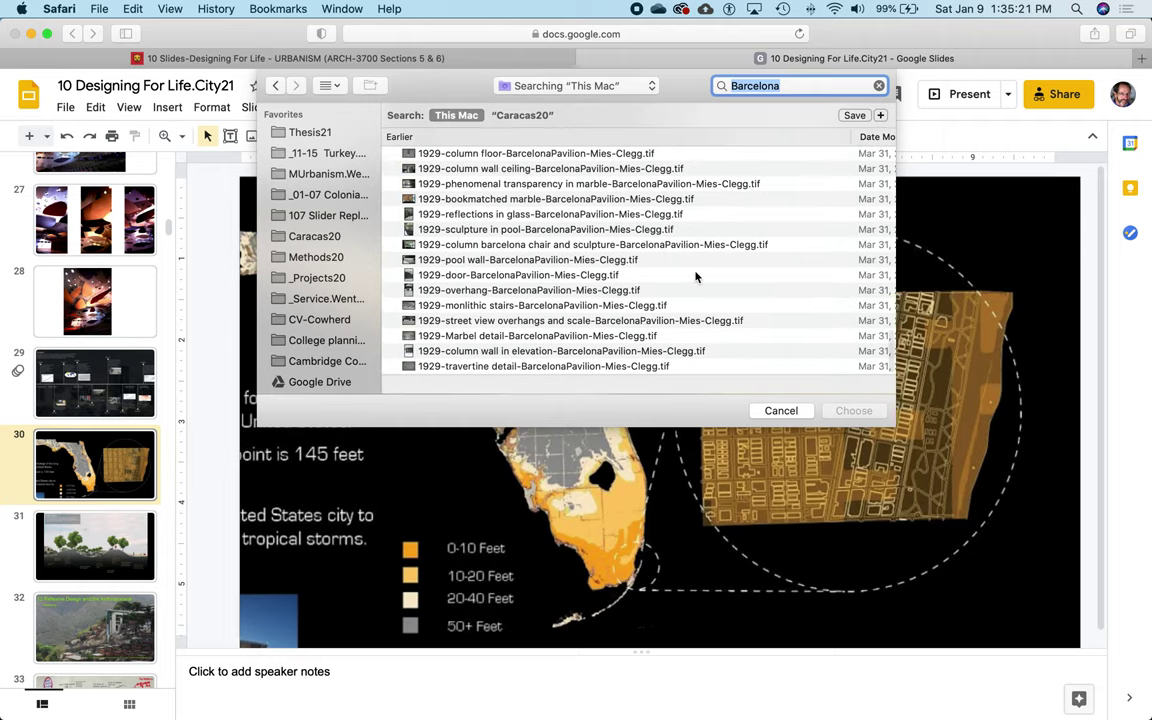
{"action": "scroll", "coordinate": [697, 277], "scroll_direction": "down", "scroll_amount": 3}
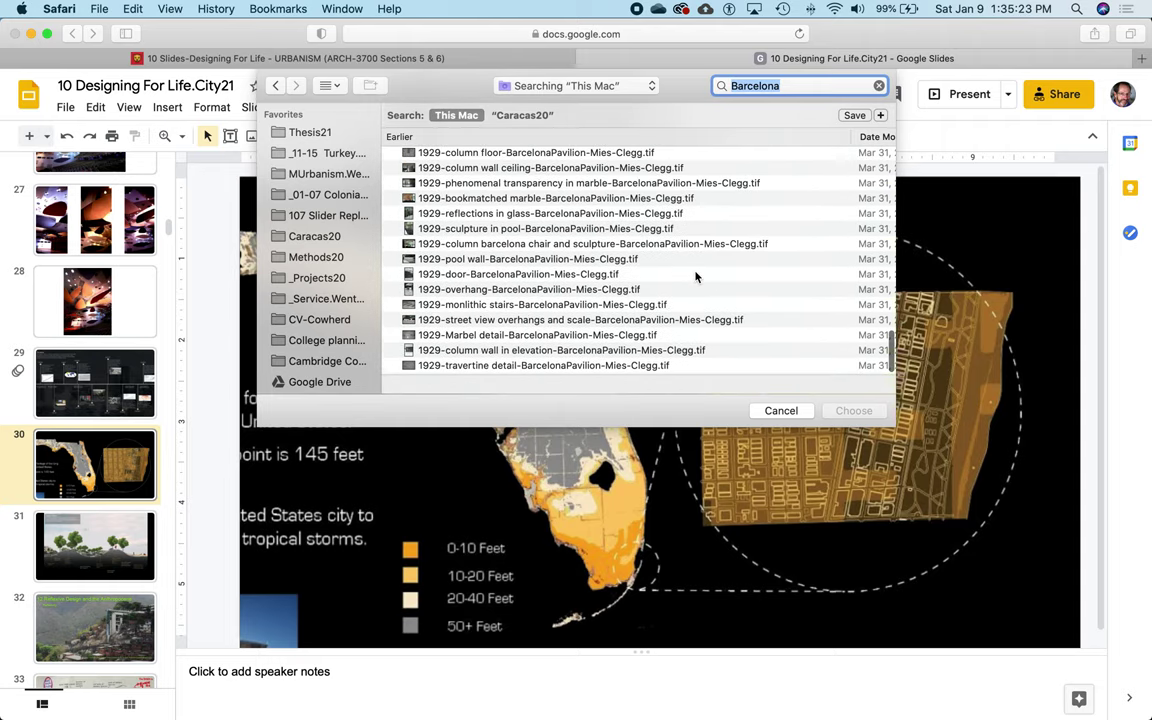
{"action": "scroll", "coordinate": [697, 277], "scroll_direction": "up", "scroll_amount": 1}
{"action": "scroll", "coordinate": [697, 277], "scroll_direction": "up", "scroll_amount": 10}
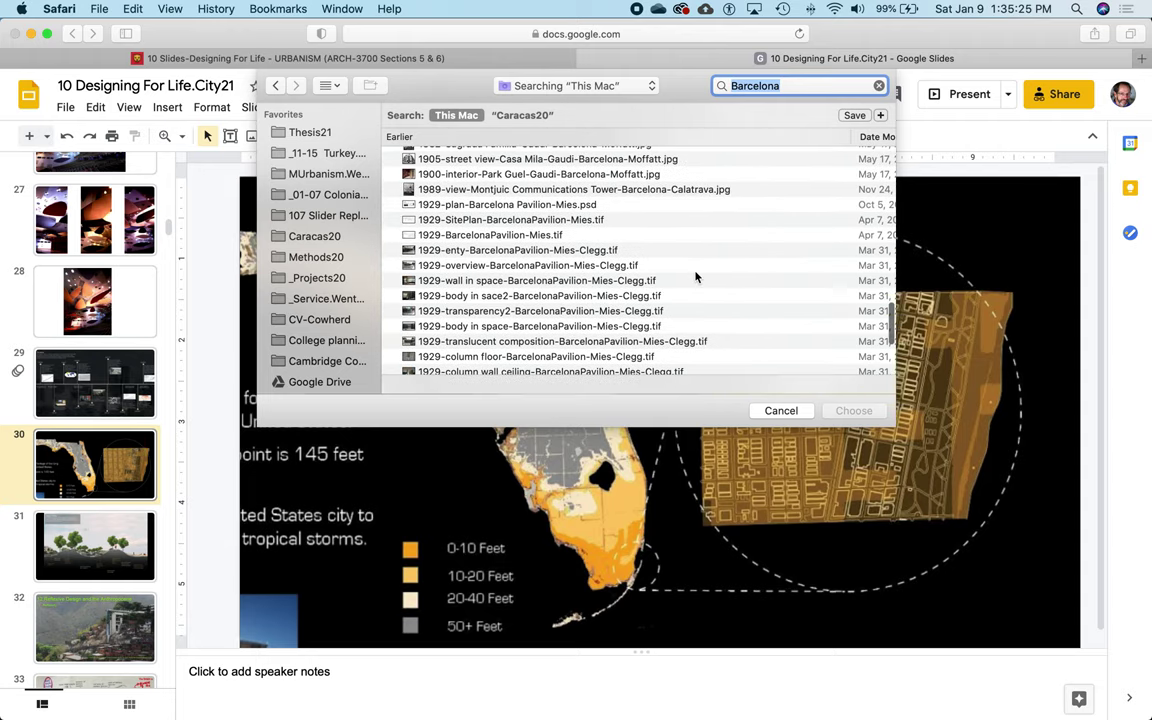
{"action": "scroll", "coordinate": [697, 277], "scroll_direction": "up", "scroll_amount": 10}
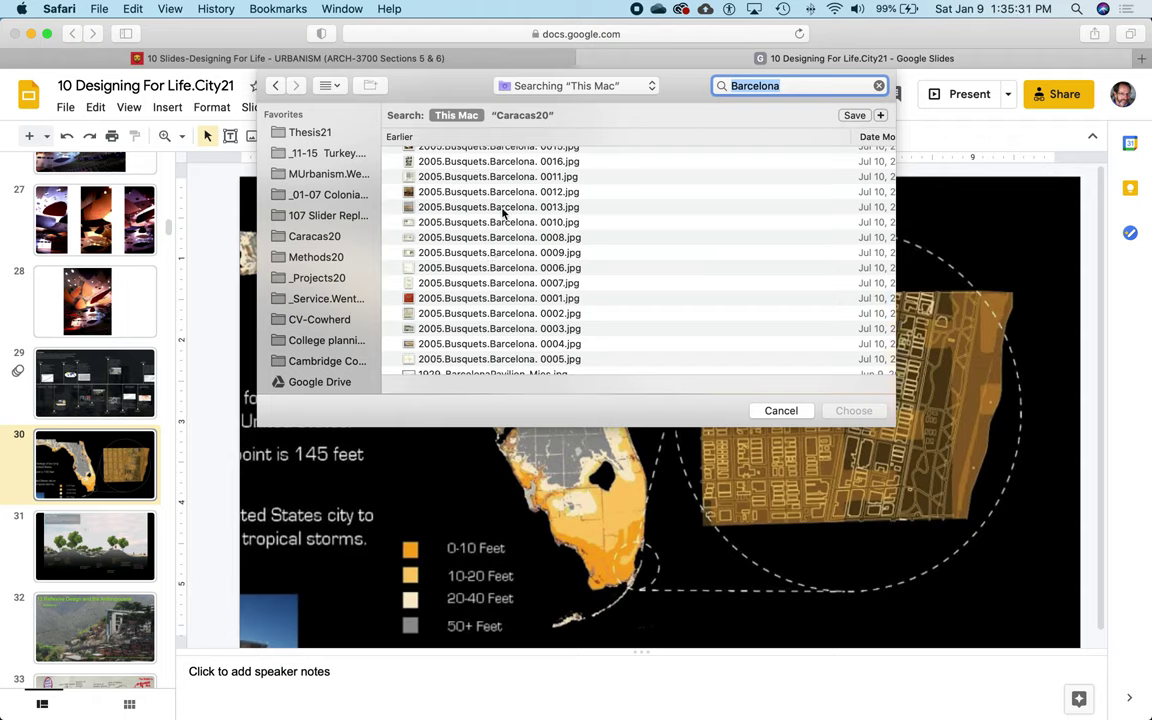
{"action": "scroll", "coordinate": [496, 221], "scroll_direction": "down", "scroll_amount": 3}
{"action": "scroll", "coordinate": [490, 218], "scroll_direction": "up", "scroll_amount": 2}
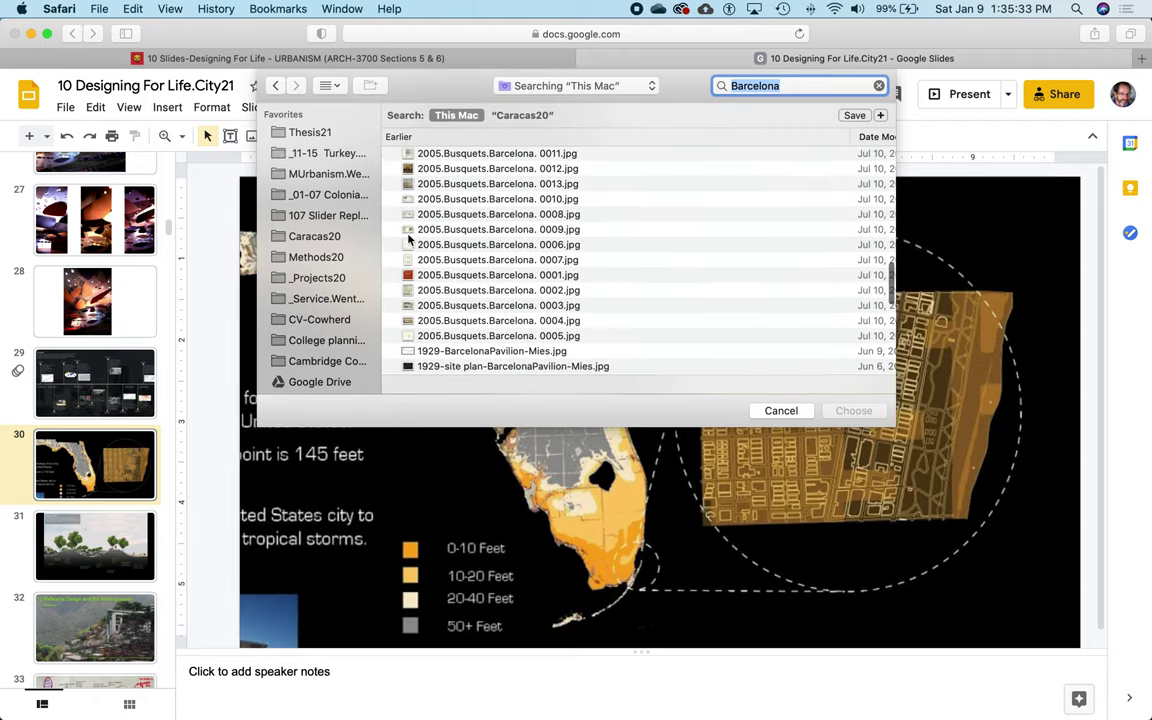
{"action": "left_click", "coordinate": [418, 246]}
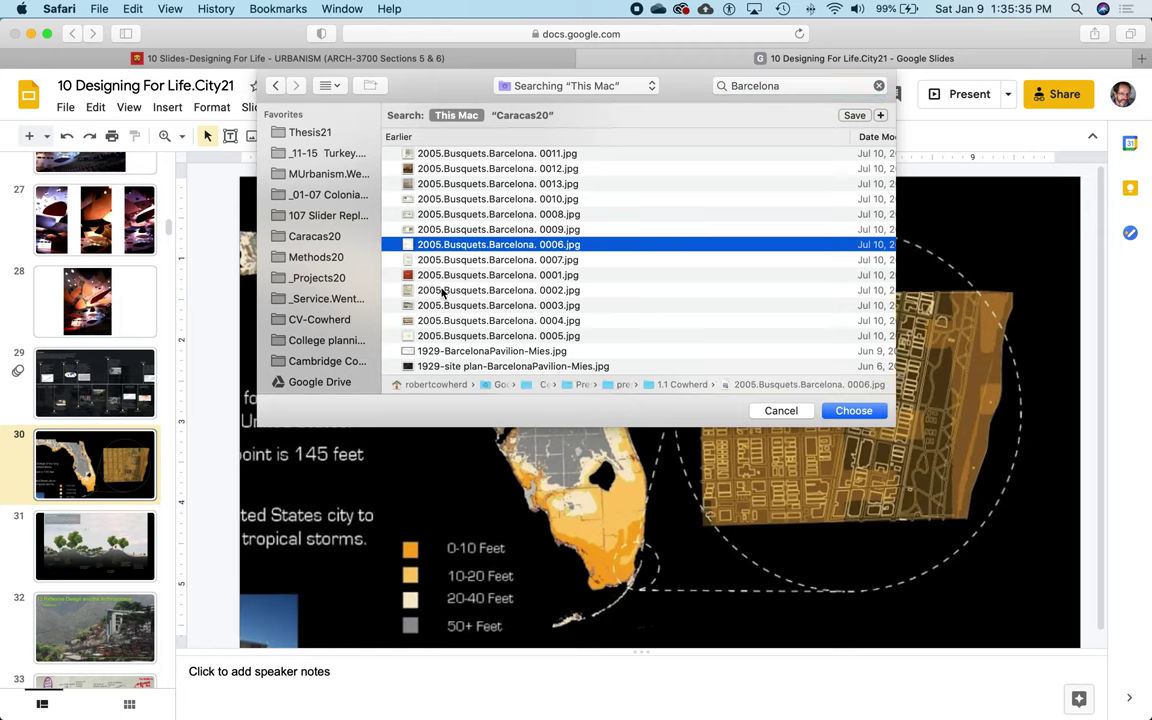
{"action": "left_click", "coordinate": [444, 291], "text": "shift"}
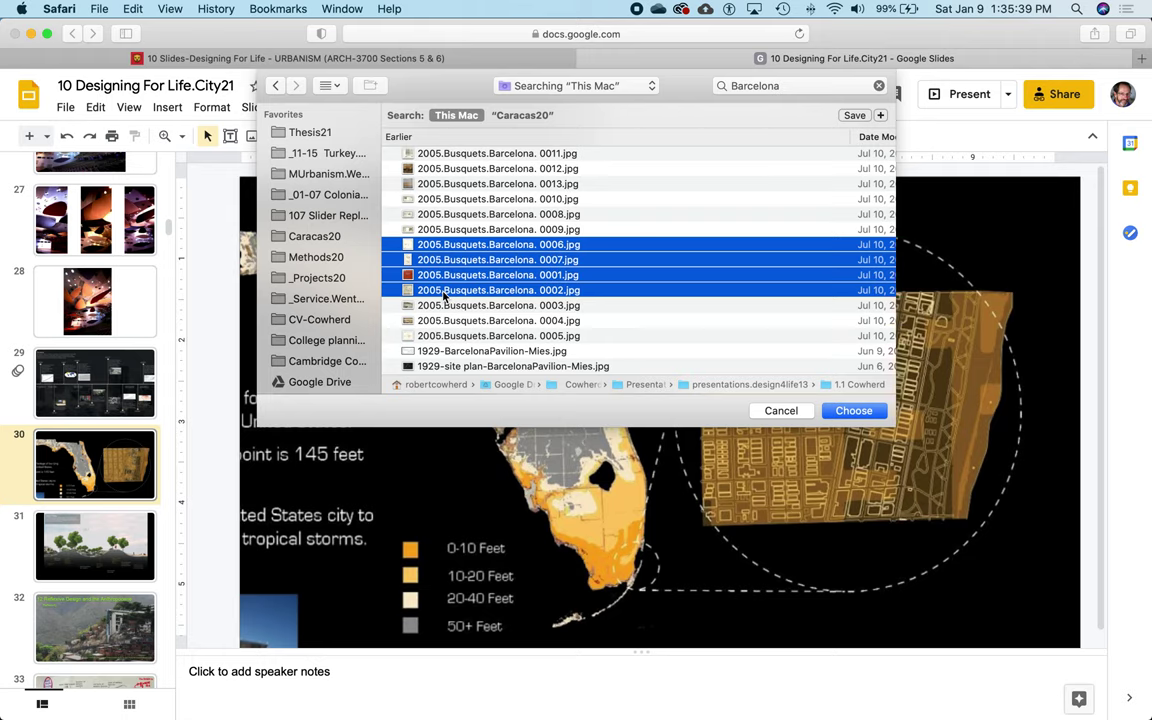
{"action": "left_click", "coordinate": [855, 411]}
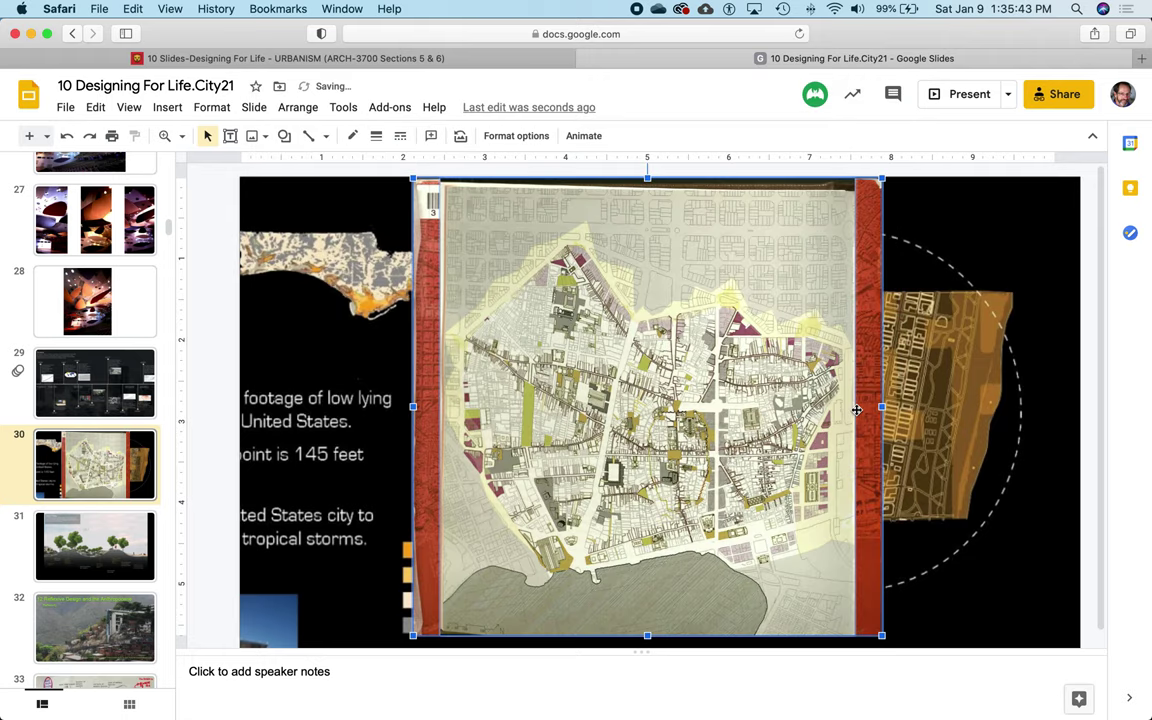
Step: Delete the scan from slide 30, add blank slides after it, and paste the scan onto slide 31
{"action": "key", "text": "super+alt+minus"}
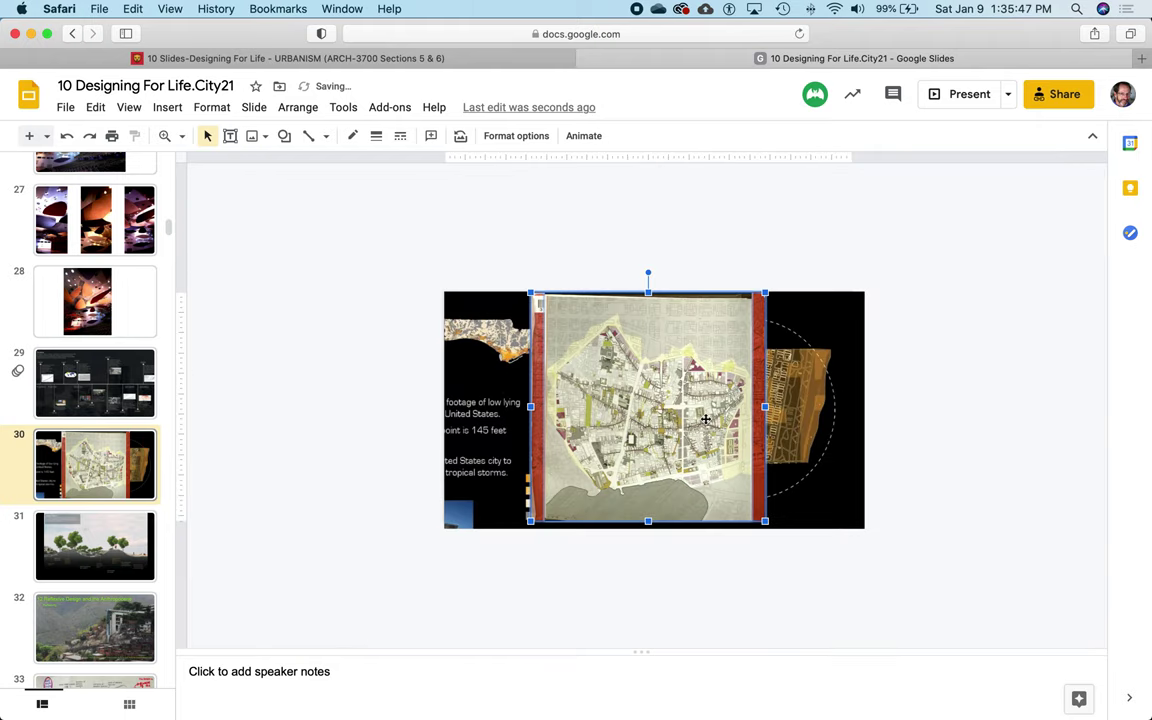
{"action": "key", "text": "BackSpace"}
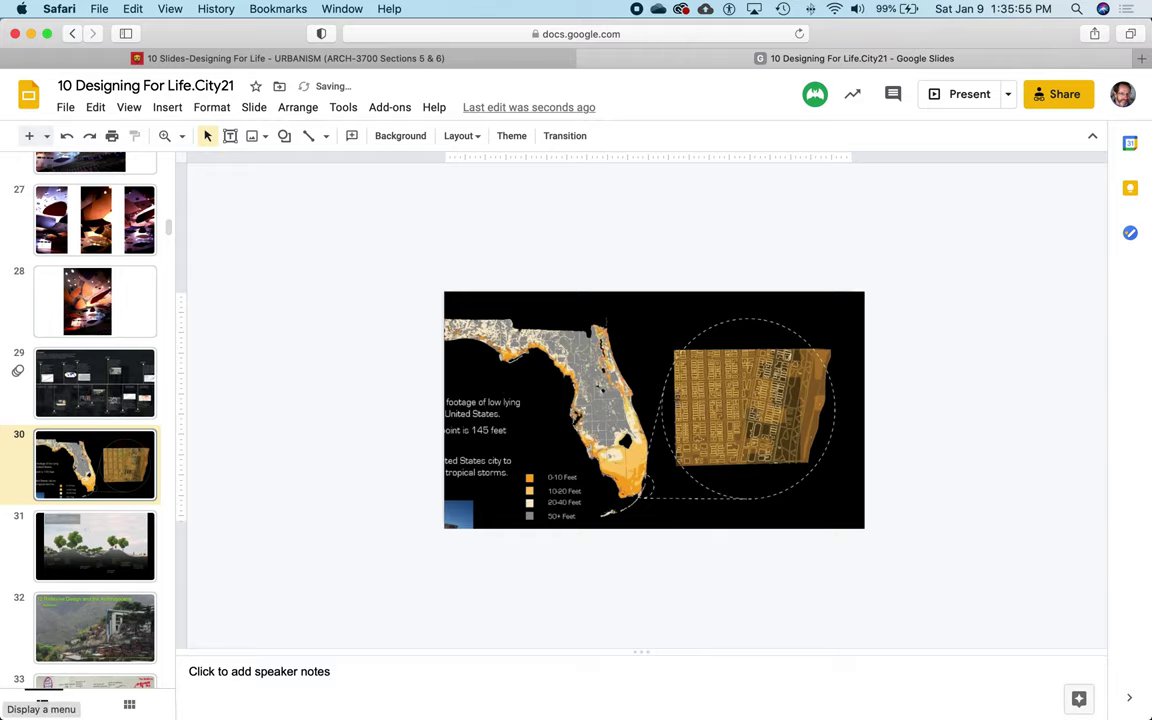
{"action": "key", "text": "super+m"}
{"action": "key", "text": "super+m"}
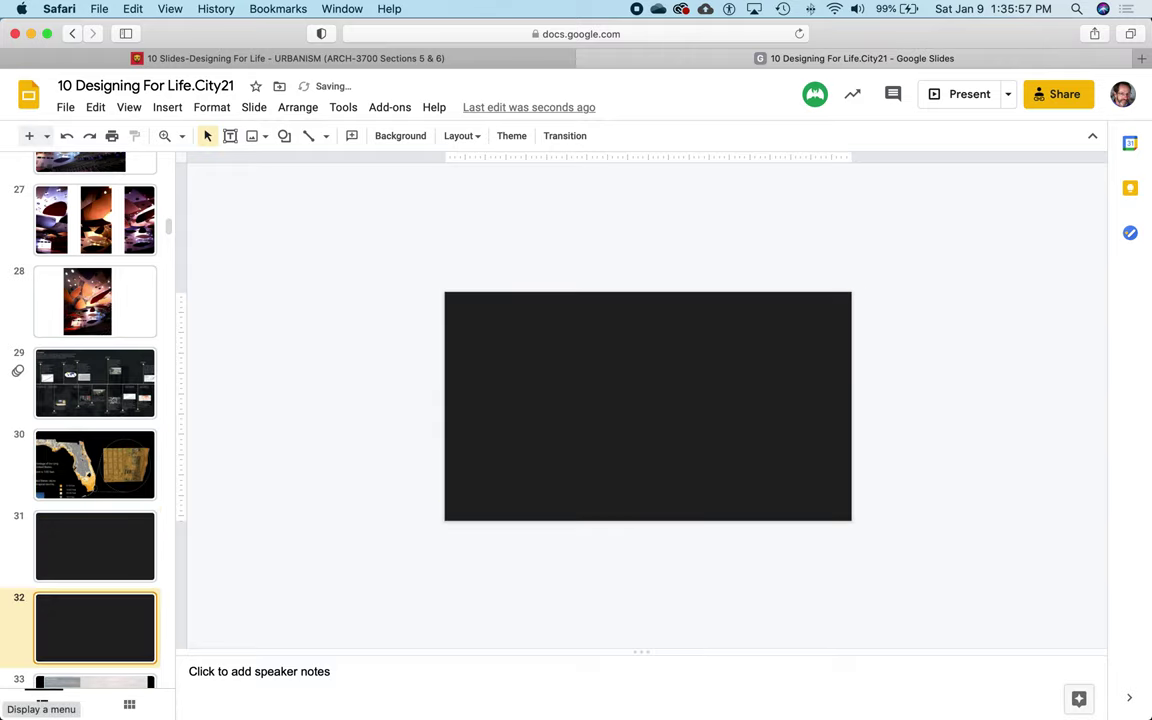
{"action": "key", "text": "super+m"}
{"action": "key", "text": "super+m"}
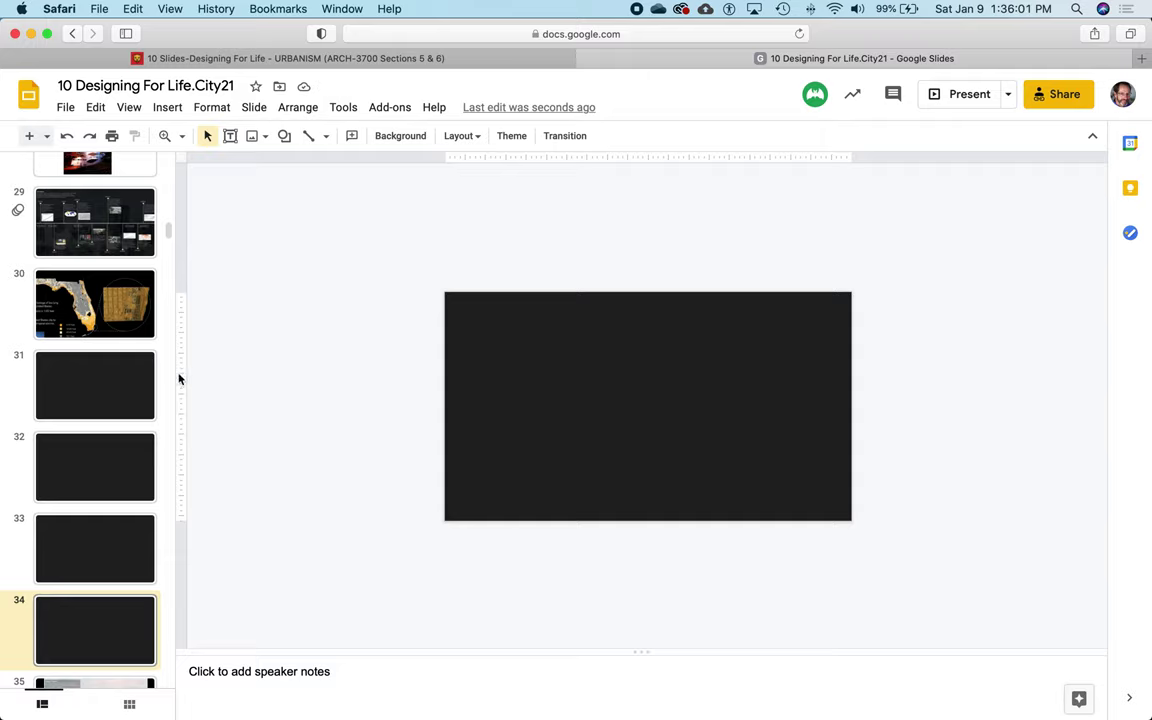
{"action": "left_click", "coordinate": [91, 386]}
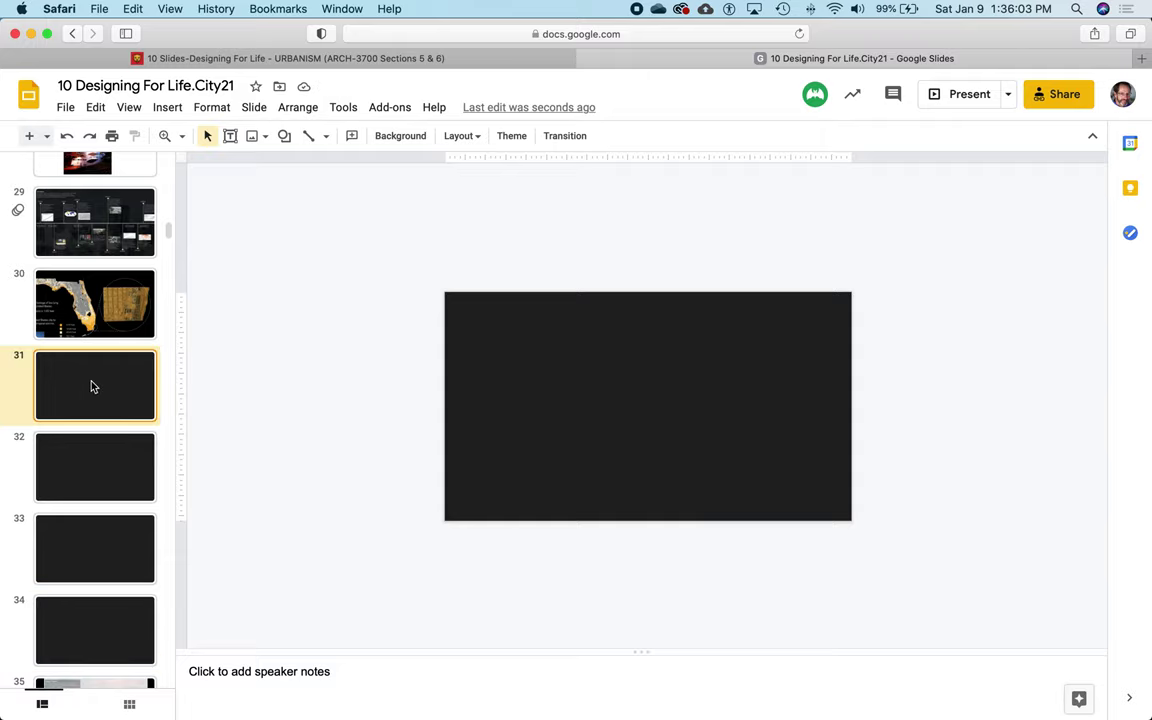
{"action": "key", "text": "super+v"}
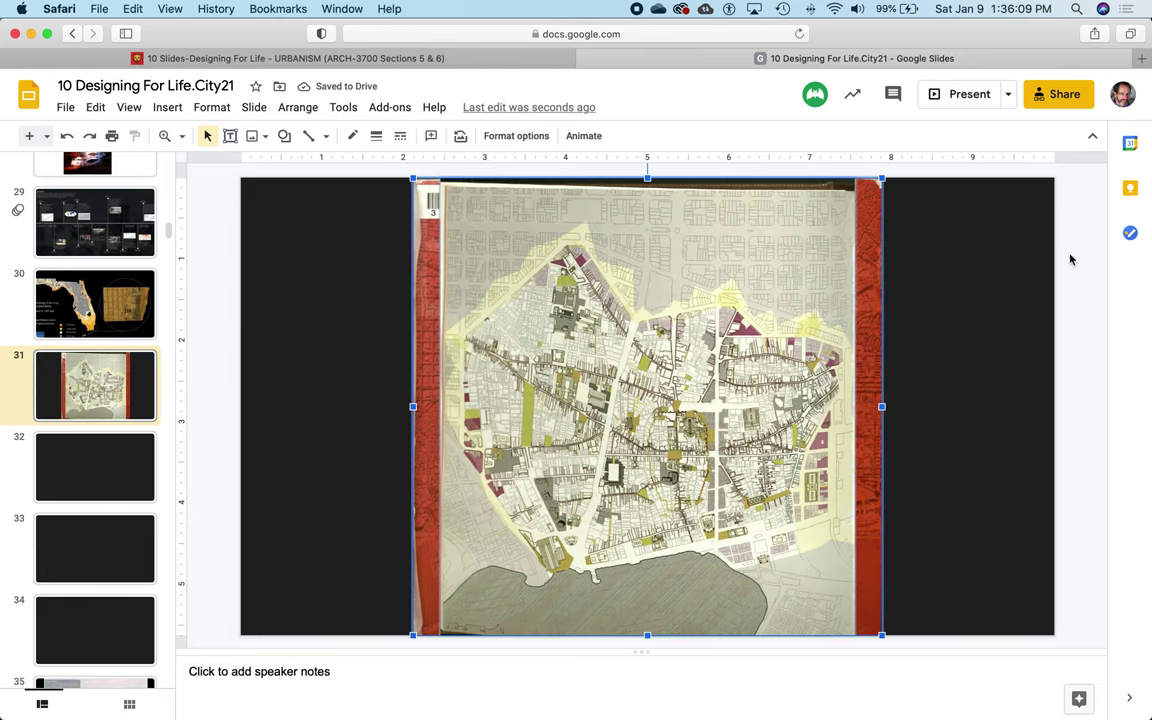
Step: Spread the stacked scans over slide 31: city map upper left, cover upper right, pages lower down
{"action": "key", "text": "super+alt+minus"}
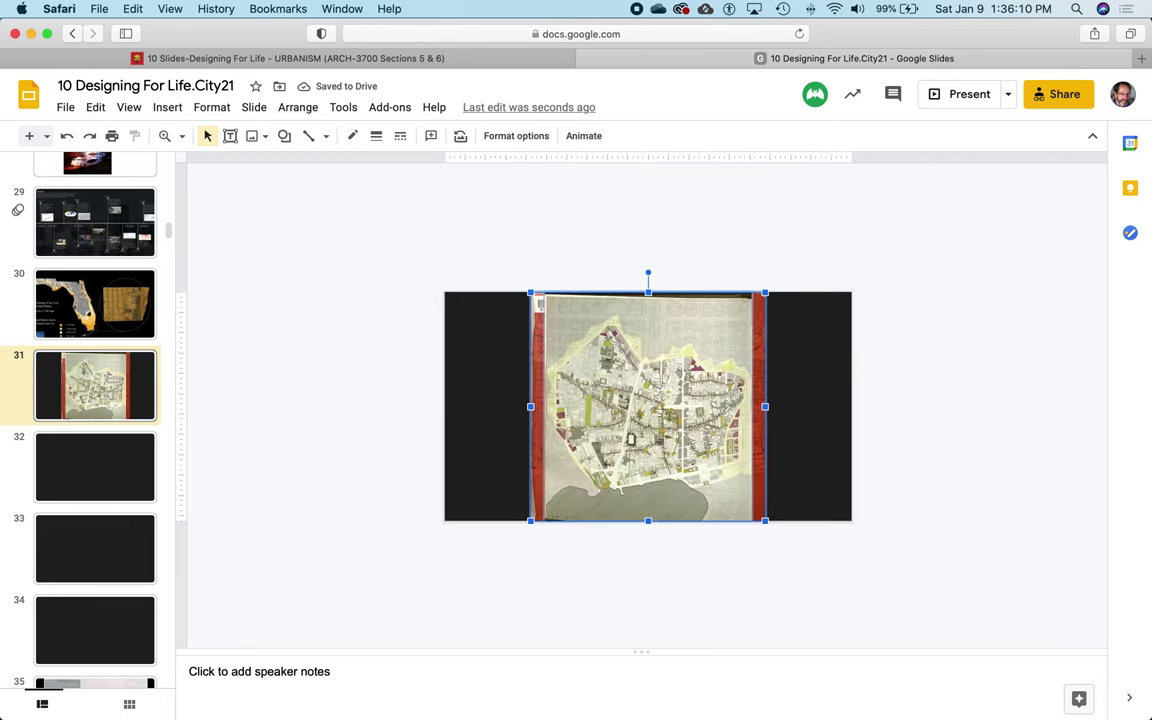
{"action": "left_click", "coordinate": [897, 270]}
{"action": "left_click", "coordinate": [698, 383]}
{"action": "left_click_drag", "start_coordinate": [698, 383], "coordinate": [410, 329]}
{"action": "left_click_drag", "start_coordinate": [663, 334], "coordinate": [918, 252]}
{"action": "left_click", "coordinate": [708, 382]}
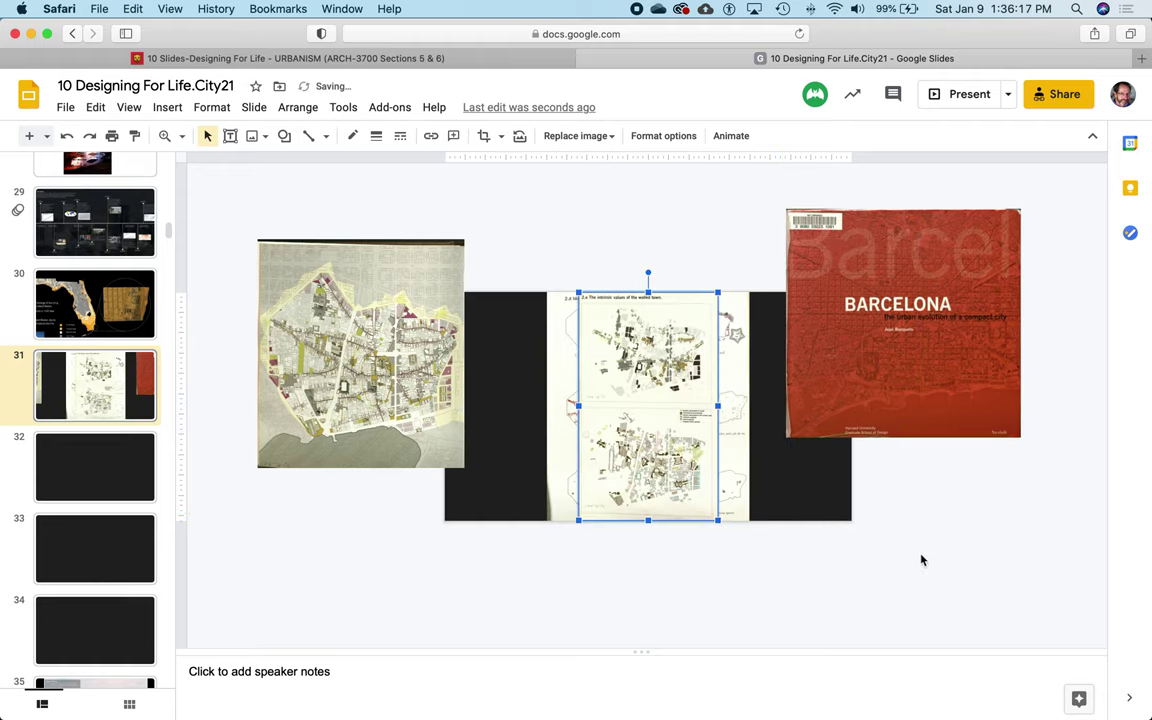
{"action": "left_click_drag", "start_coordinate": [627, 419], "coordinate": [830, 569]}
{"action": "left_click_drag", "start_coordinate": [639, 402], "coordinate": [562, 514]}
{"action": "left_click", "coordinate": [642, 381]}
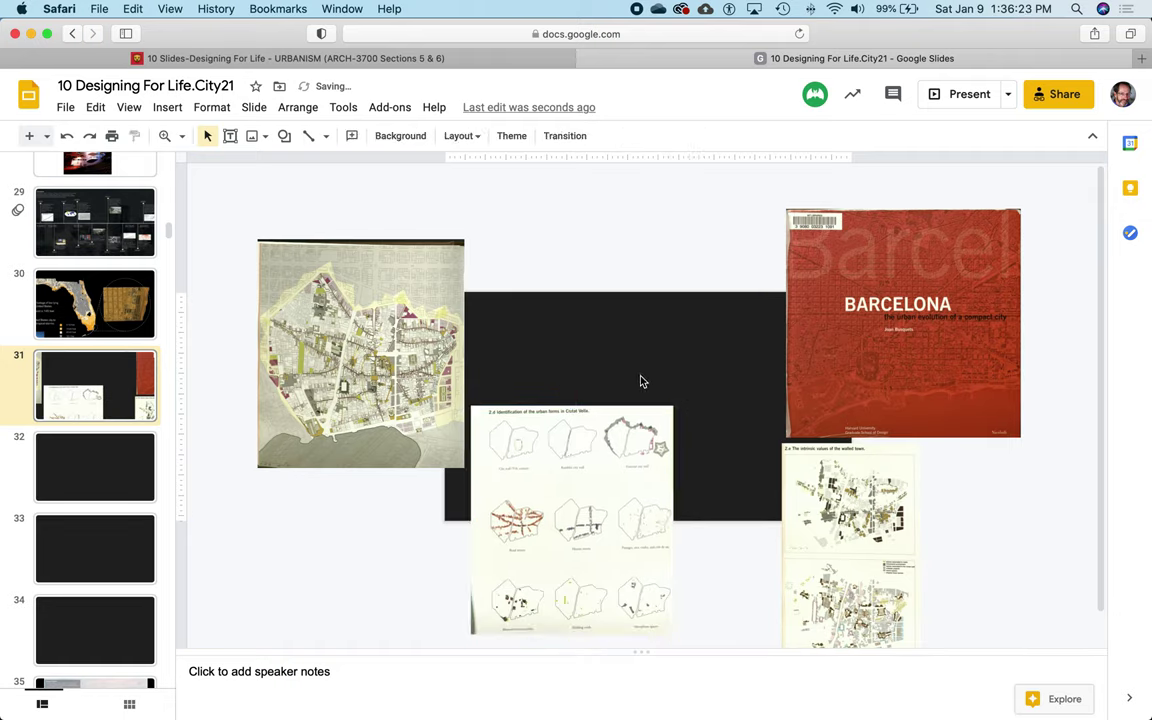
Step: Crop a sliver off the top edge of the city map scan
{"action": "left_click", "coordinate": [348, 298]}
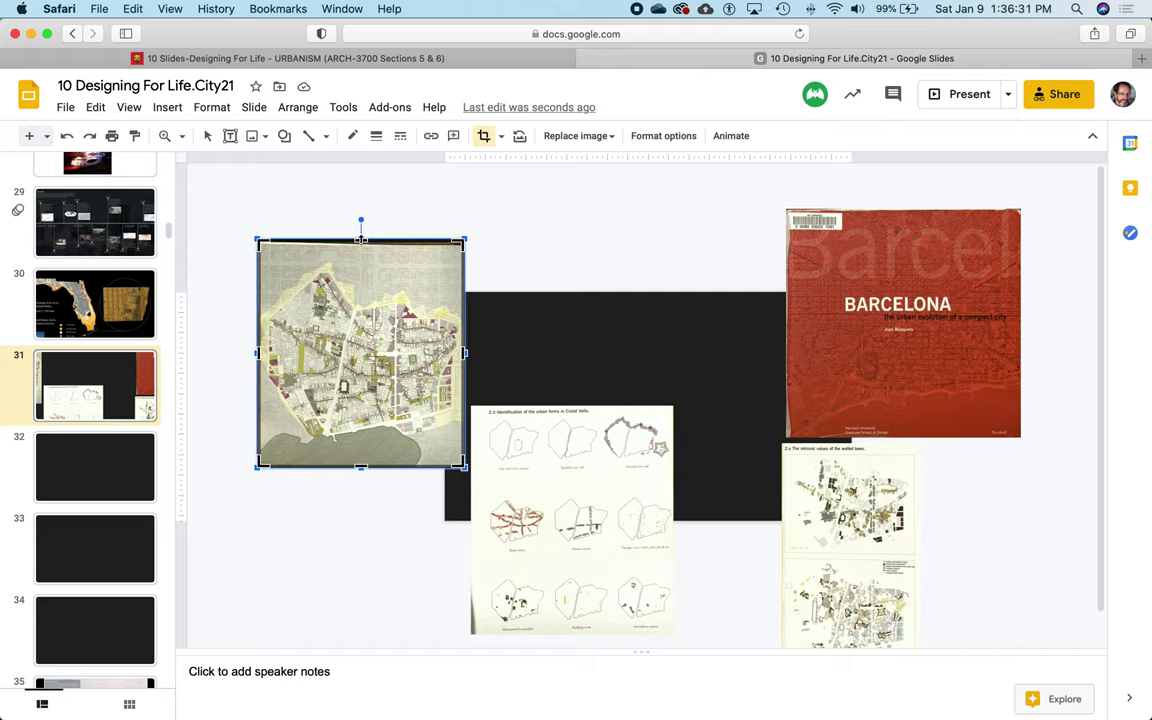
{"action": "left_click_drag", "start_coordinate": [361, 238], "coordinate": [362, 261]}
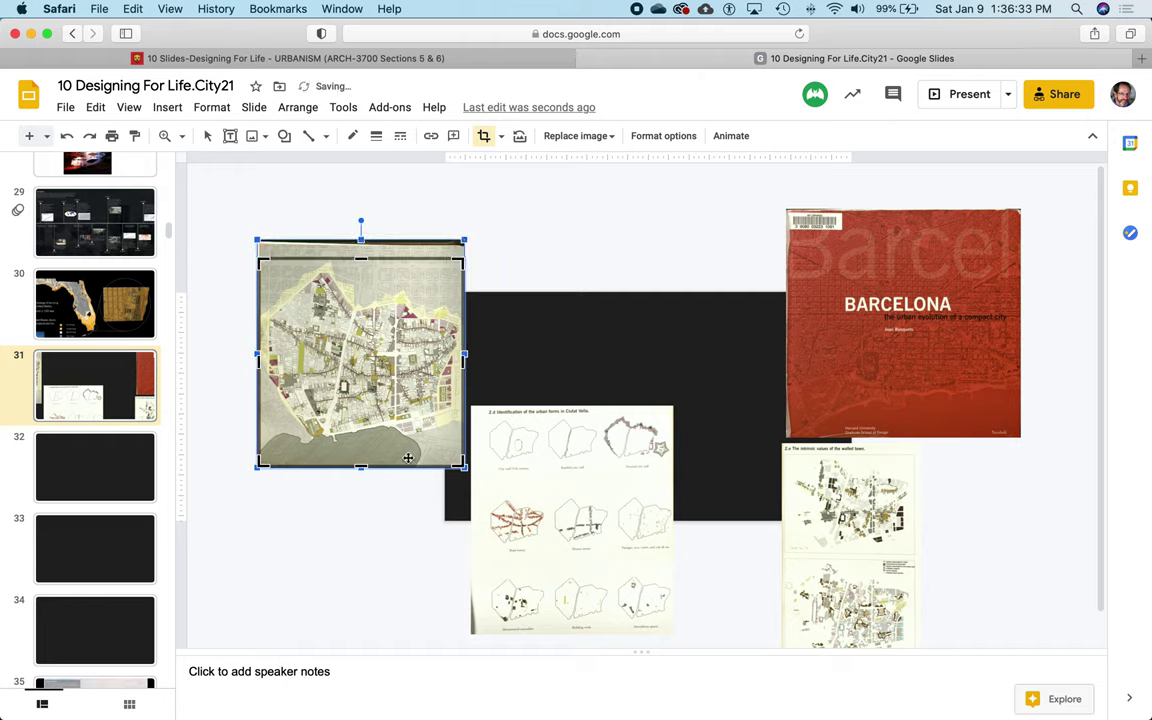
{"action": "key", "text": "Return"}
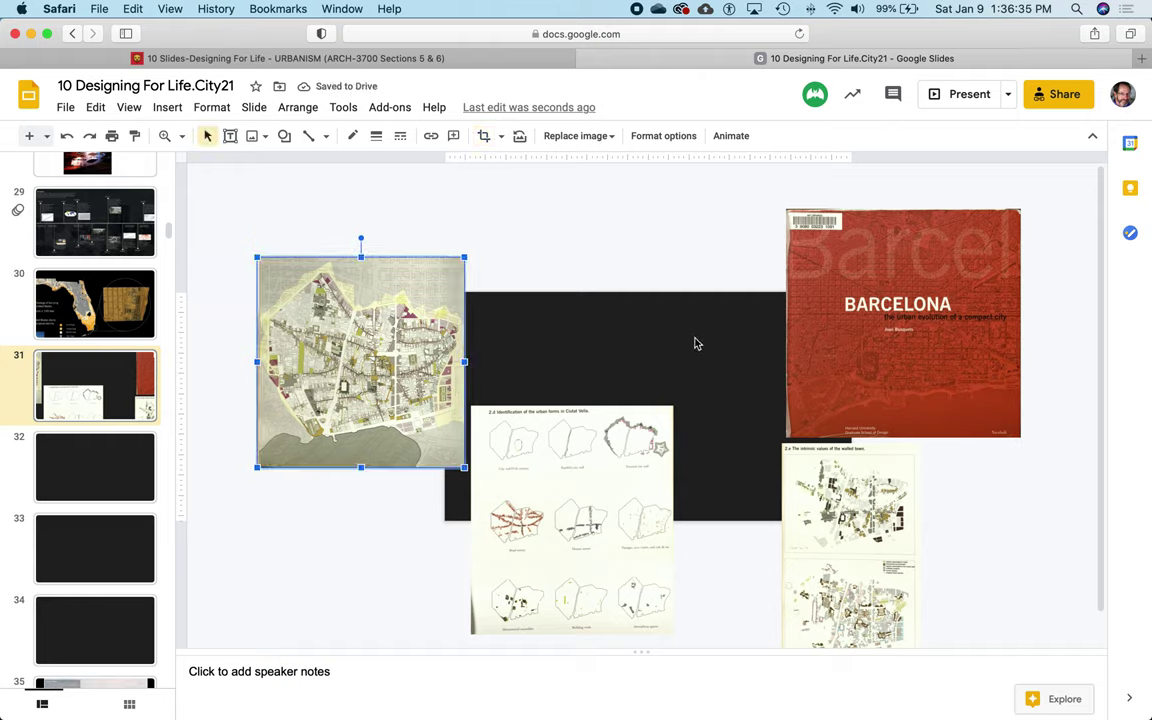
{"action": "left_click", "coordinate": [675, 245]}
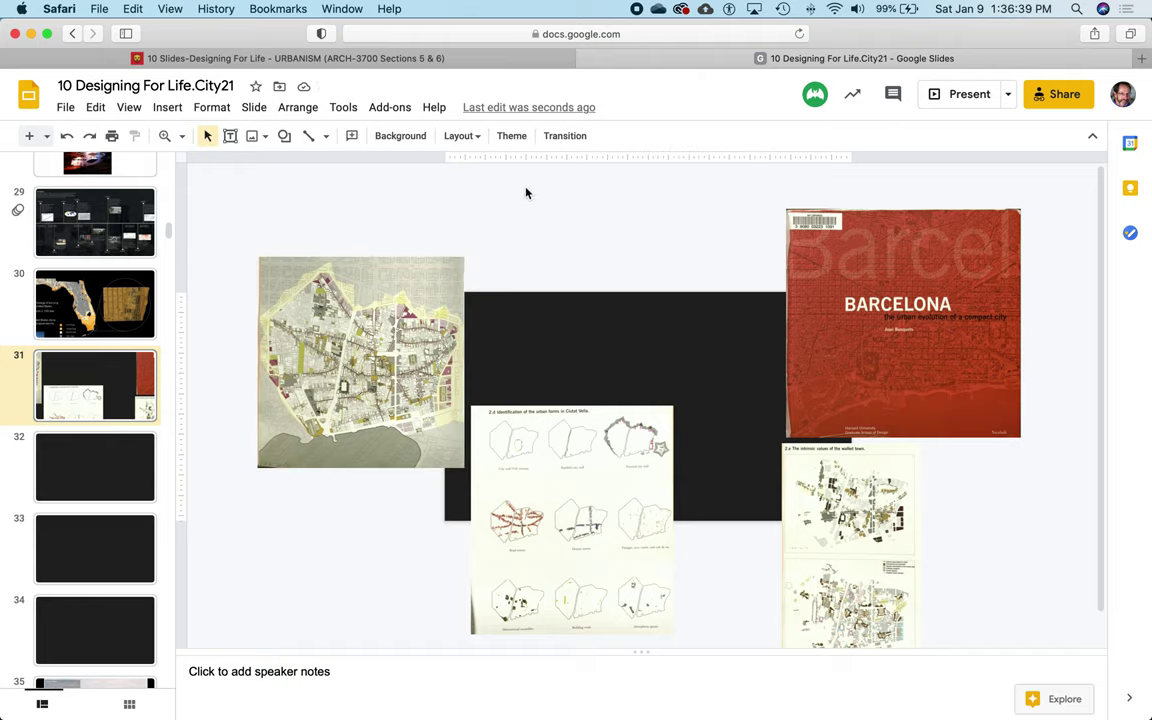
Step: Set slide 31's background colour to white in the Background dialog
{"action": "left_click", "coordinate": [398, 138]}
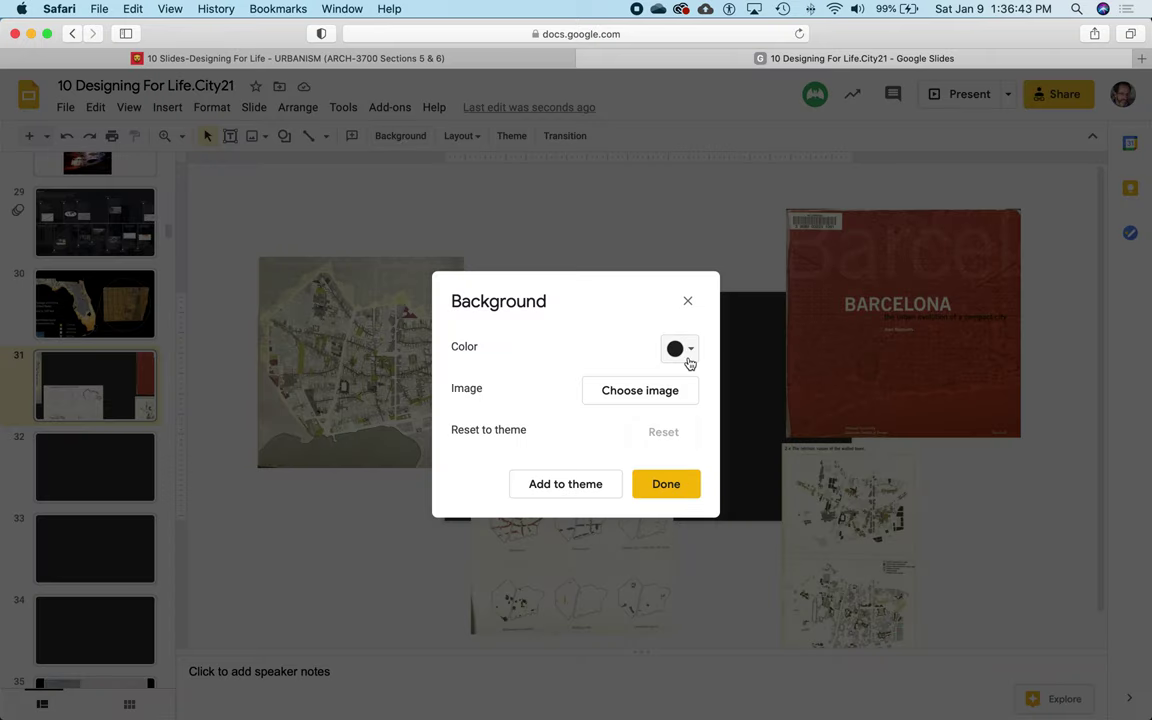
{"action": "left_click", "coordinate": [689, 358]}
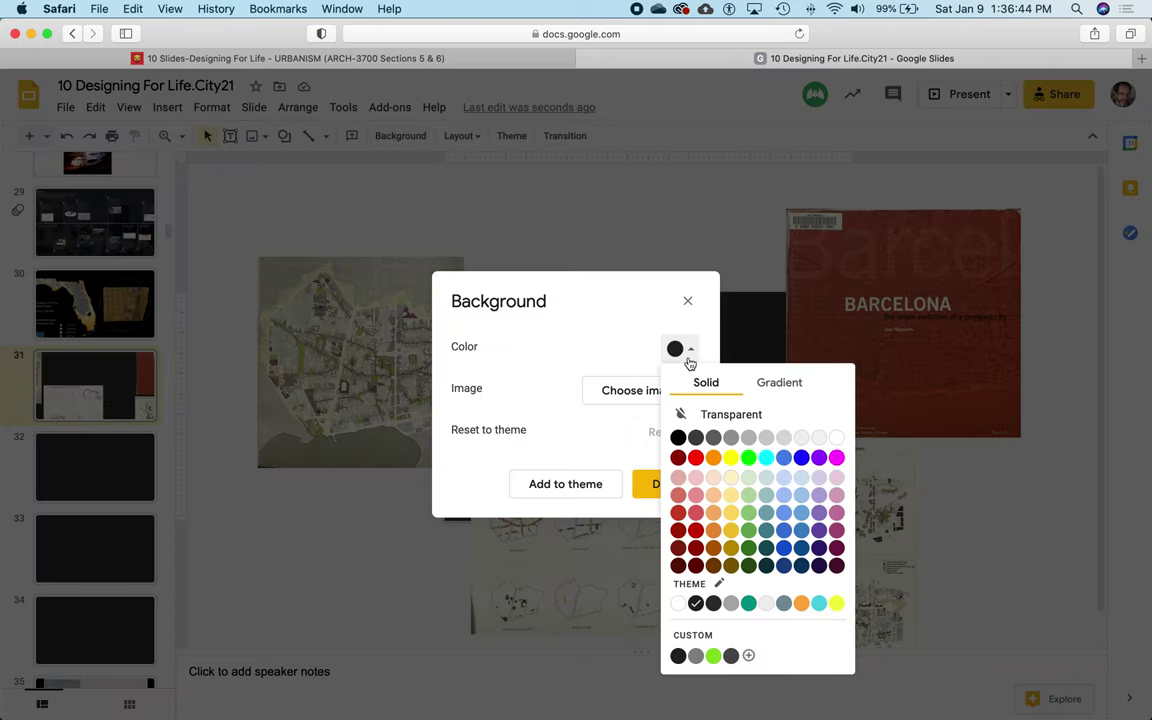
{"action": "left_click", "coordinate": [837, 438]}
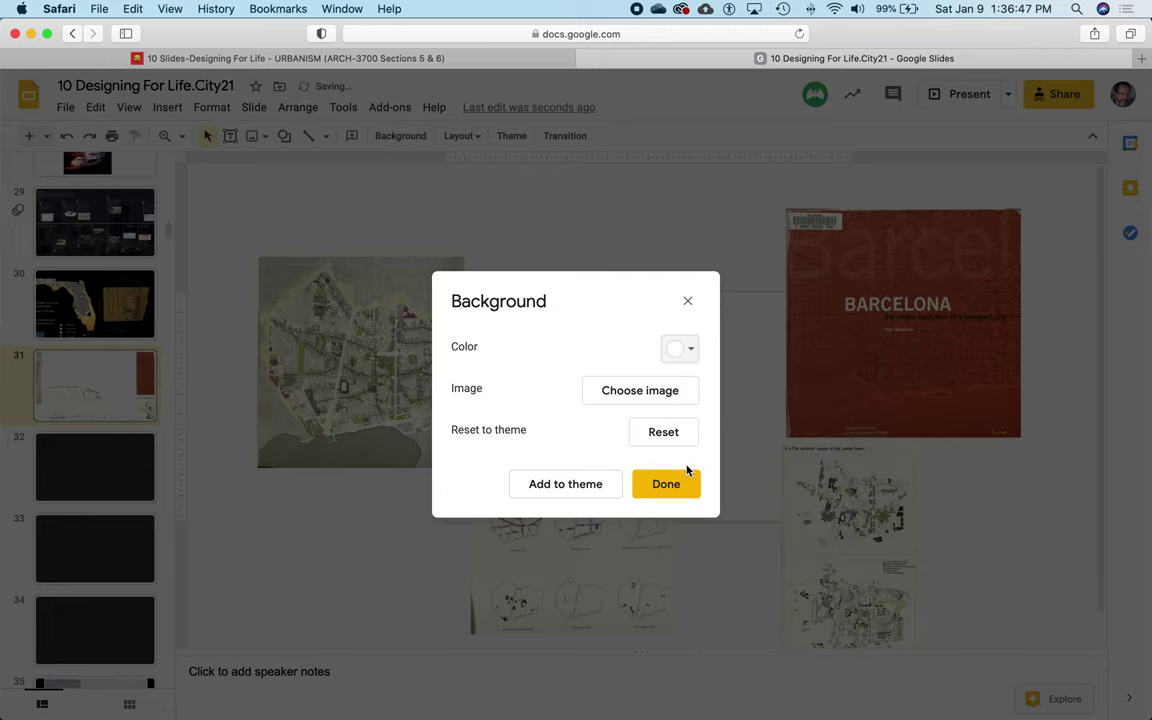
{"action": "left_click", "coordinate": [666, 484]}
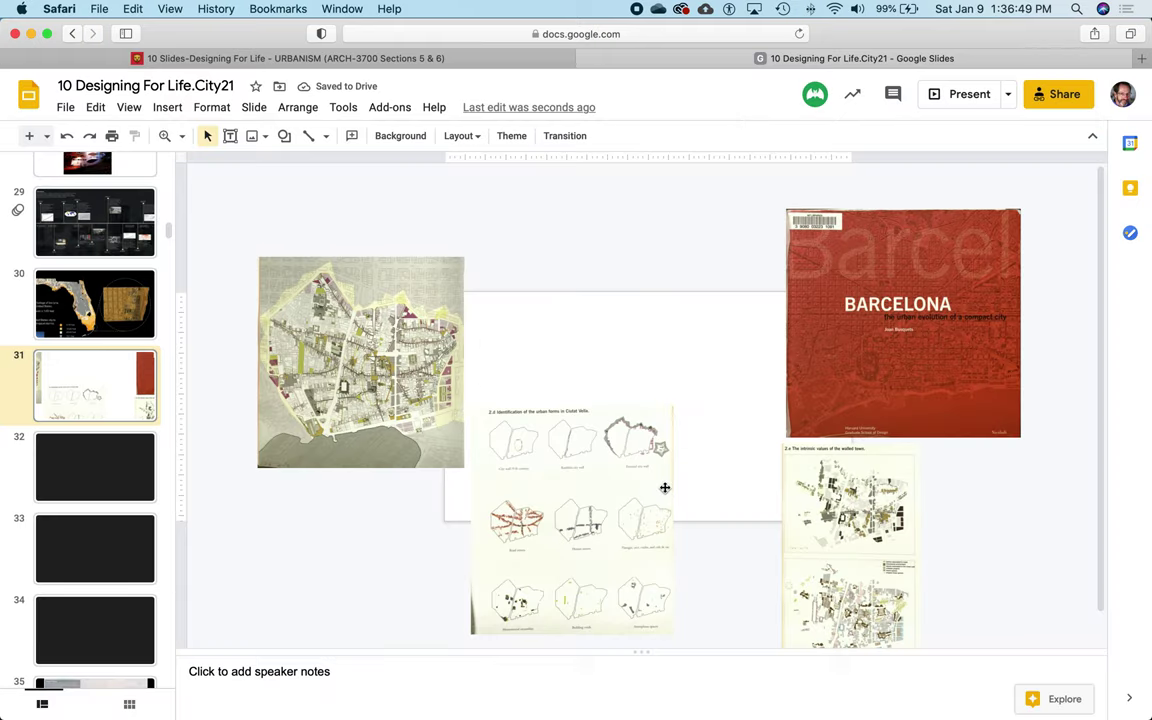
{"action": "left_click", "coordinate": [379, 335]}
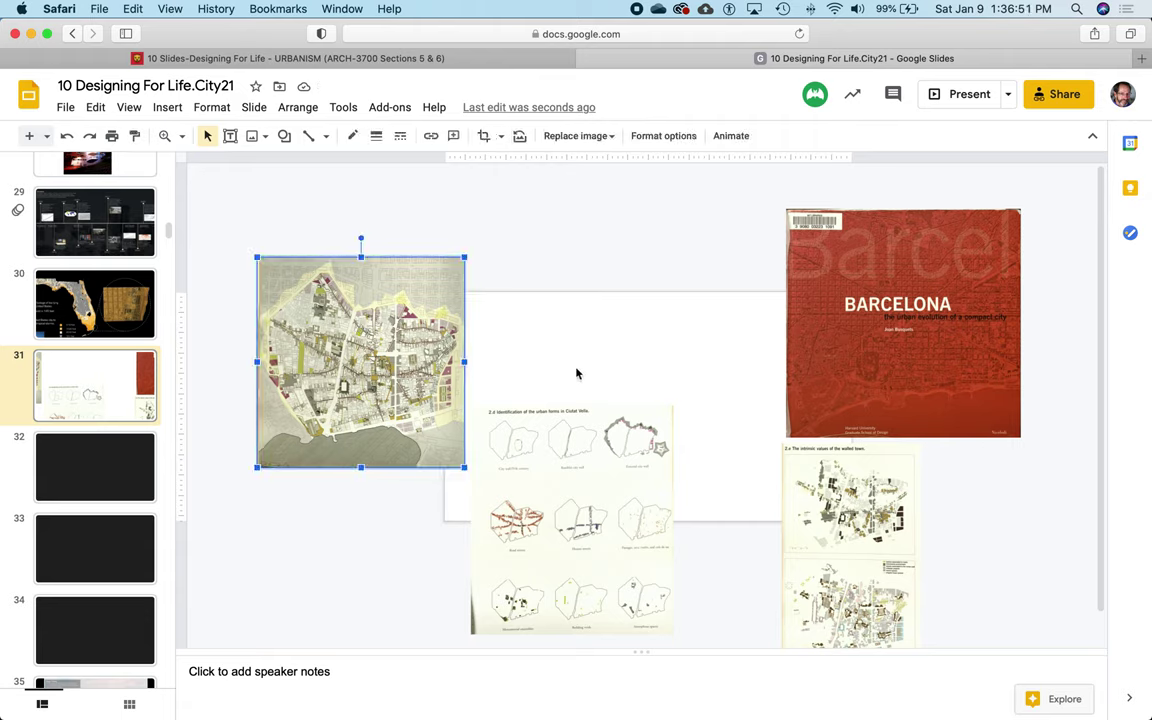
Step: Move the city map onto slide 31's white area, then cut the red Barcelona cover and walled-city map pages
{"action": "left_click_drag", "start_coordinate": [395, 339], "coordinate": [552, 383]}
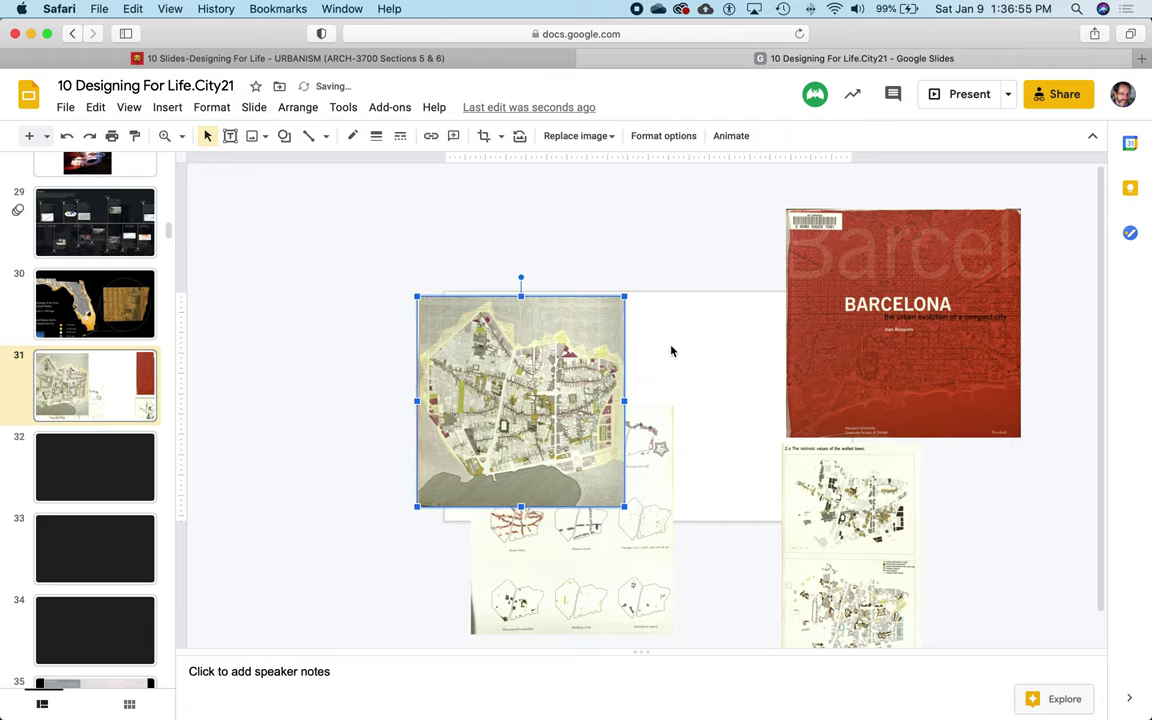
{"action": "key", "text": "super+alt+equal"}
{"action": "left_click", "coordinate": [952, 310]}
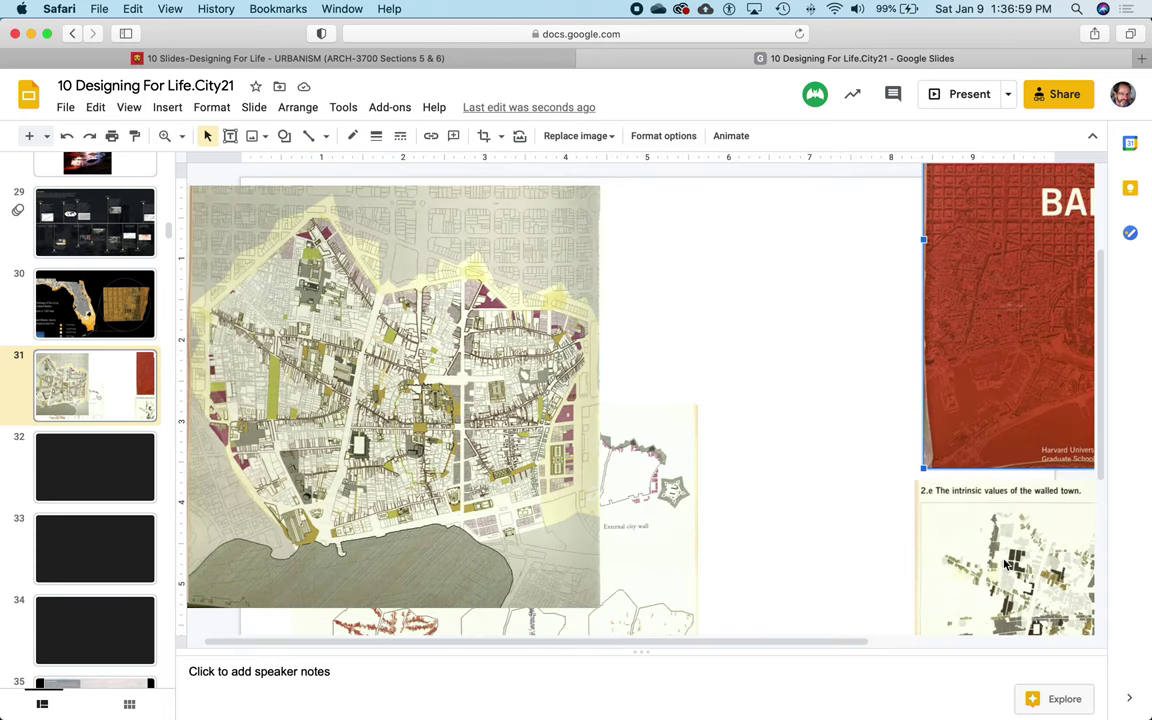
{"action": "left_click", "coordinate": [663, 489]}
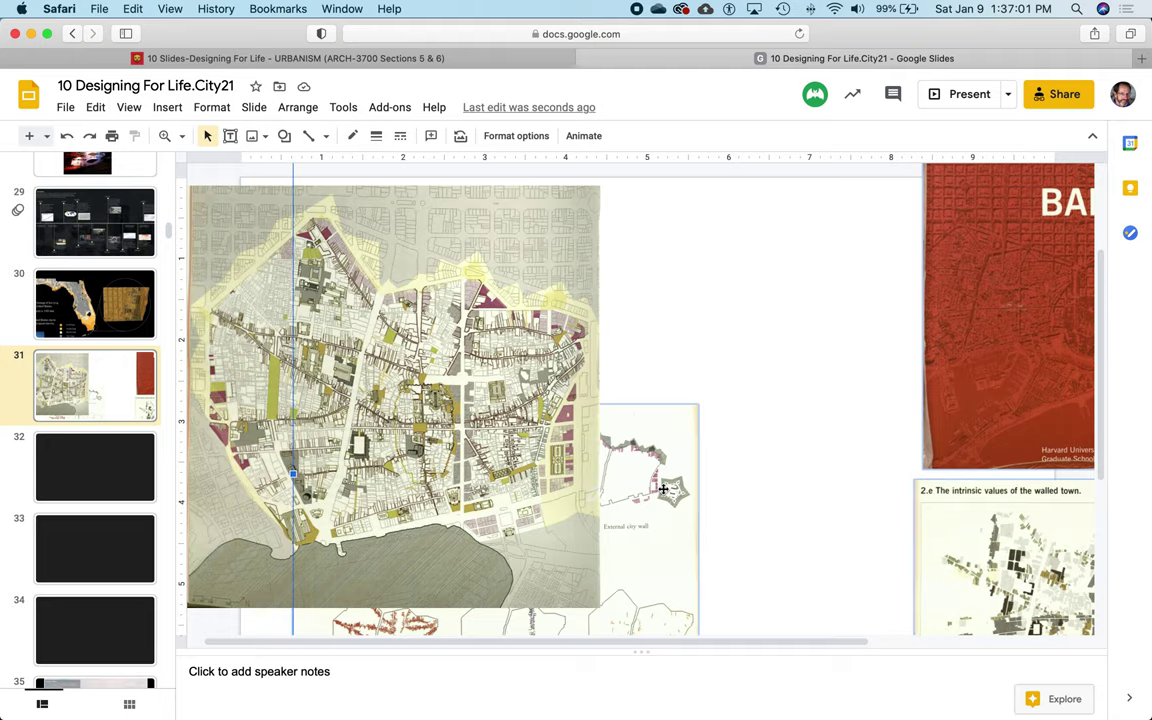
{"action": "key", "text": "Delete"}
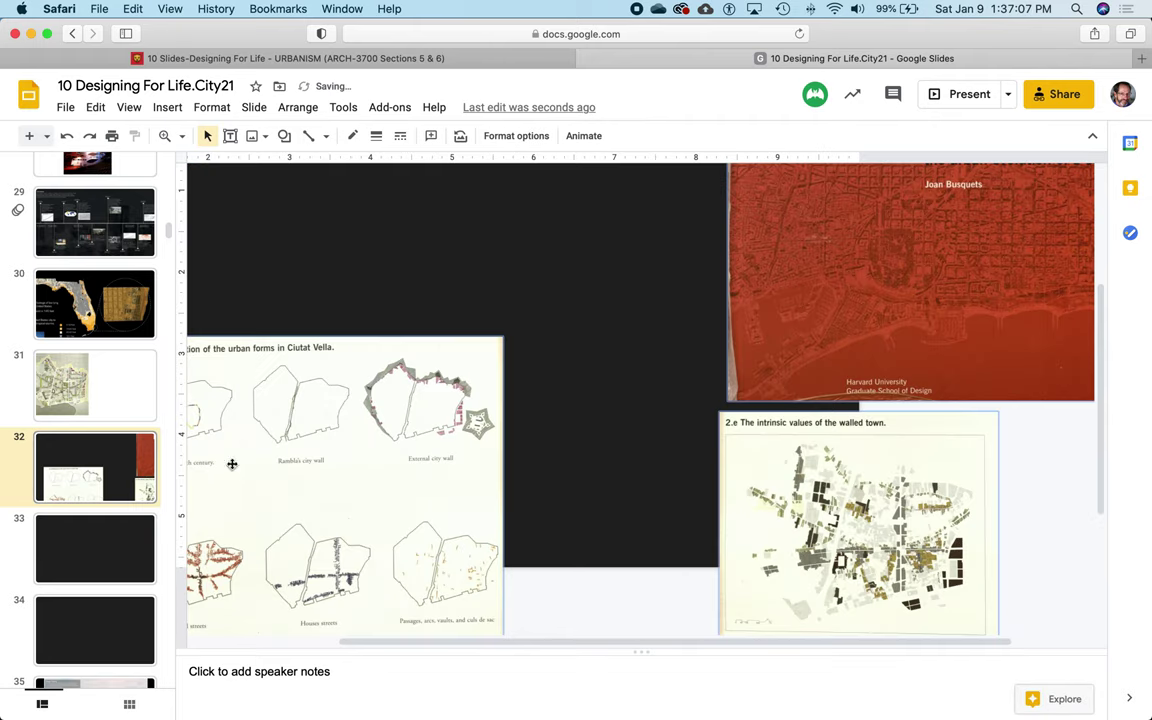
Step: Paste the Barcelona cover and map pages onto slide 32, then select the red cover
{"action": "key", "text": "Escape"}
{"action": "left_click", "coordinate": [852, 508]}
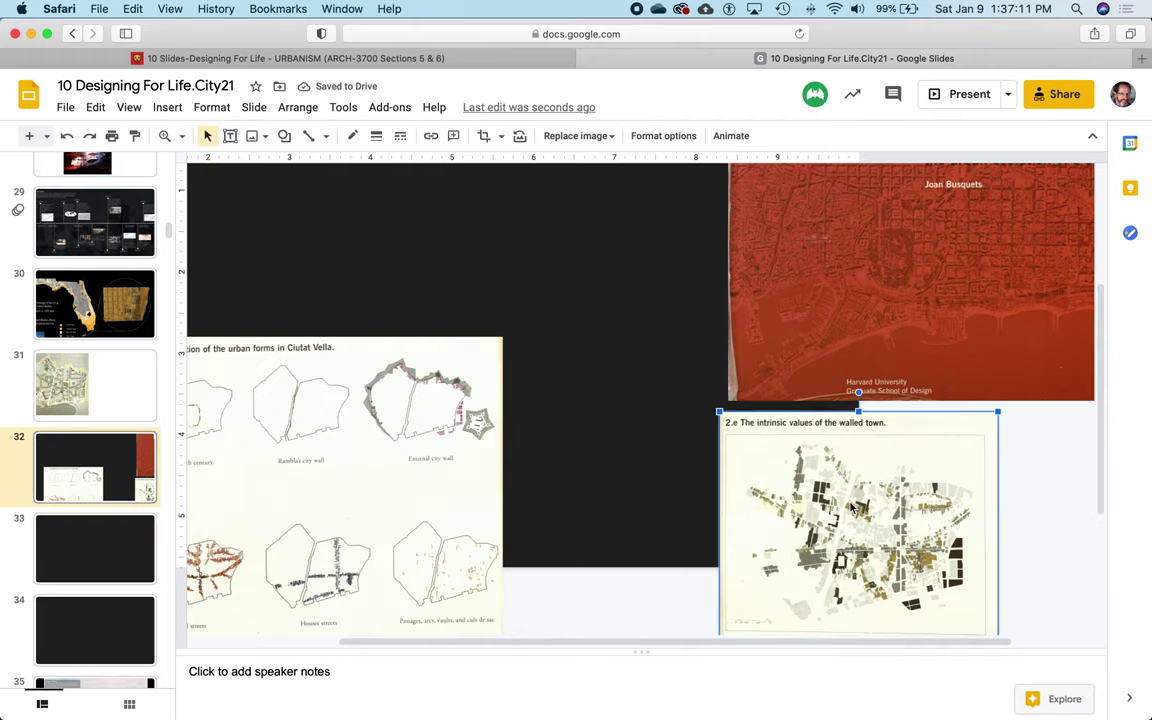
{"action": "left_click", "coordinate": [871, 270]}
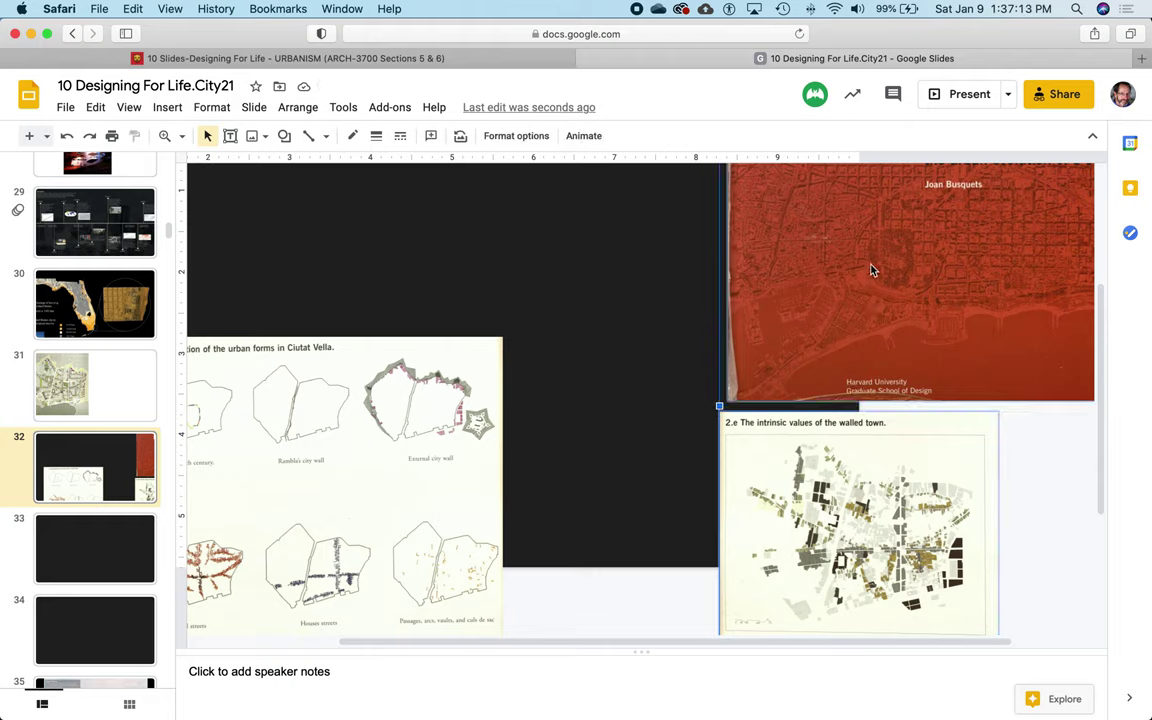